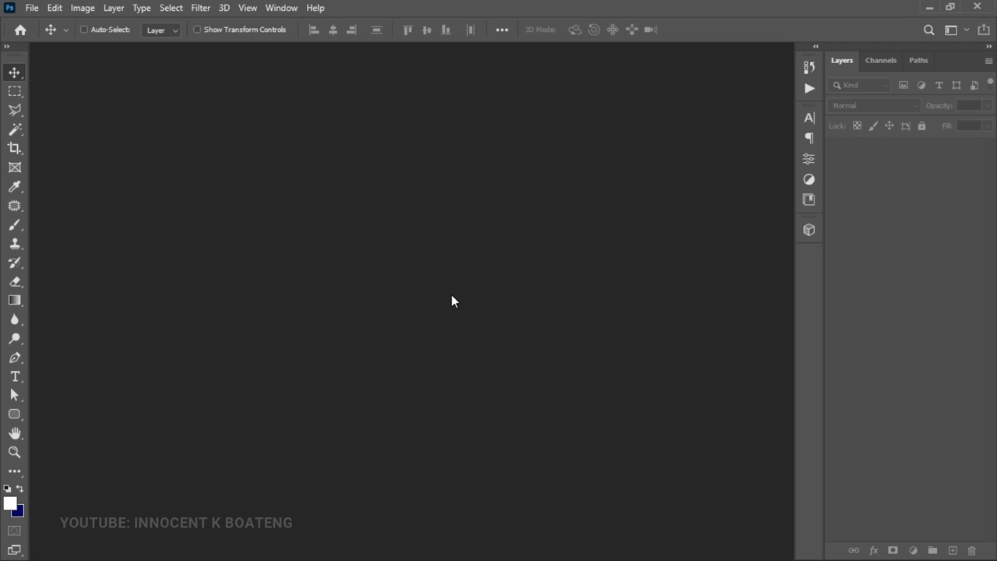
# Create a new 4 x 4 inch document at 300 pixels/inch in RGB Color with a white background
pyautogui.click(32, 8)
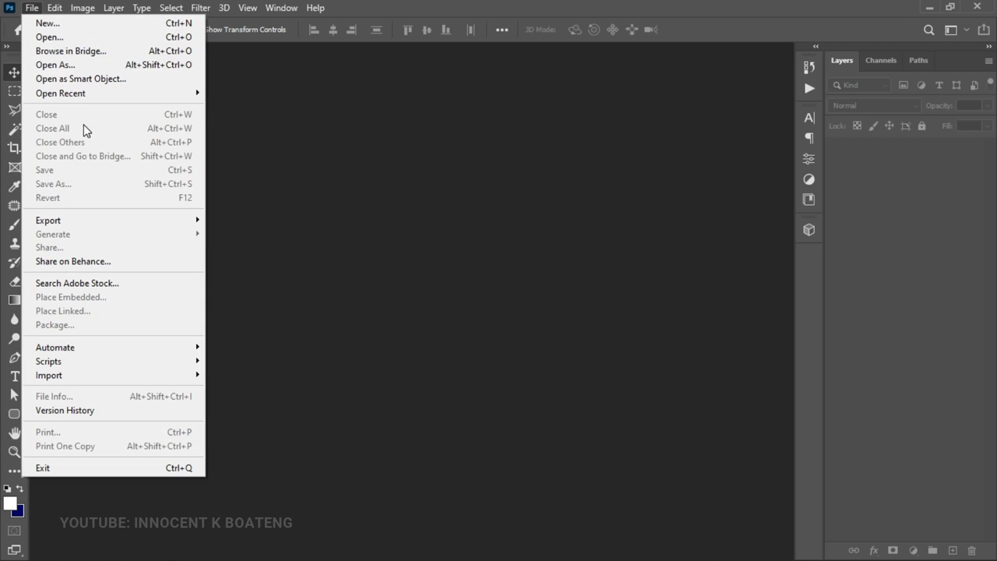
pyautogui.click(93, 26)
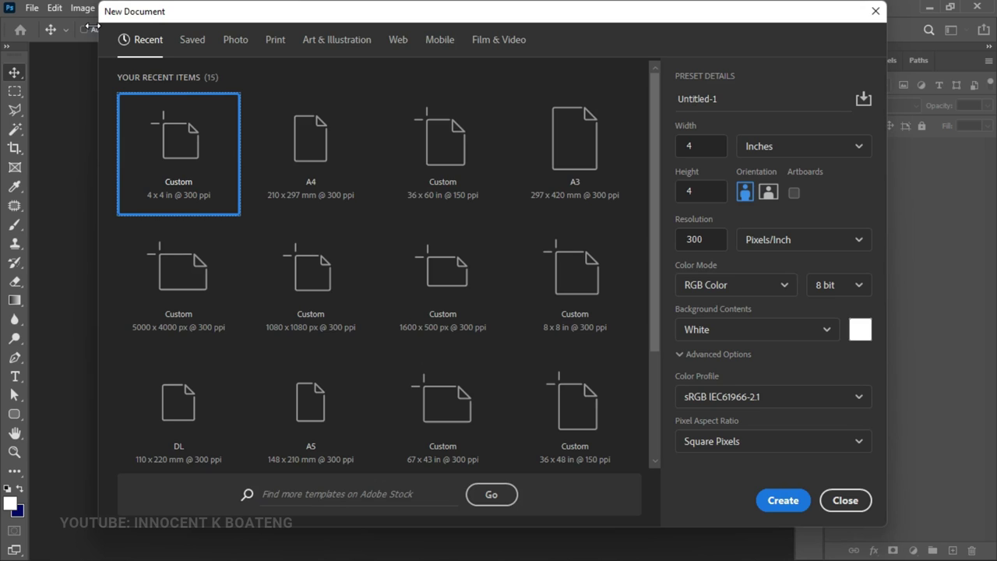
pyautogui.click(701, 146)
pyautogui.click(707, 189)
pyautogui.hotkey('shift', 'Tab')
pyautogui.press('Tab')
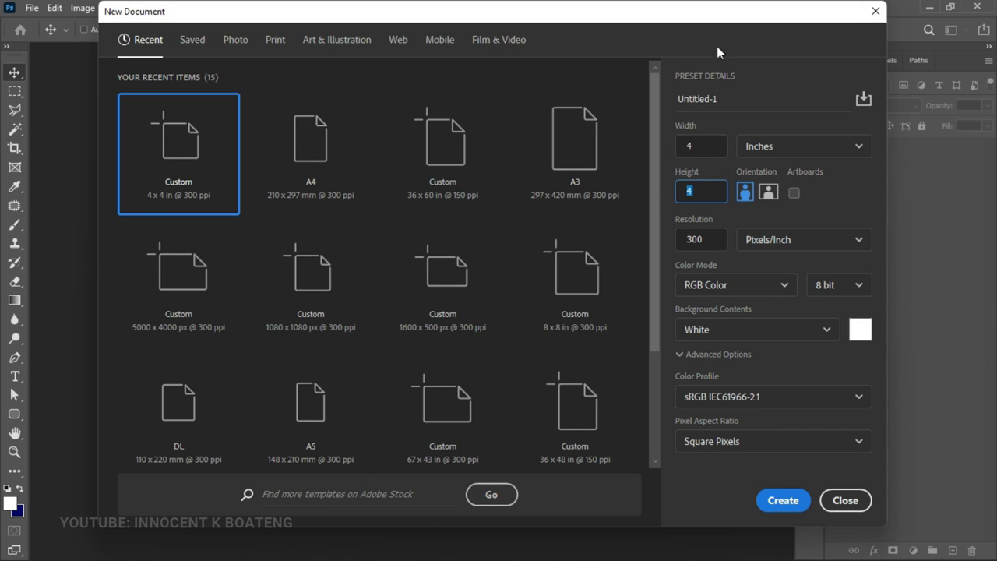
pyautogui.press('Tab')
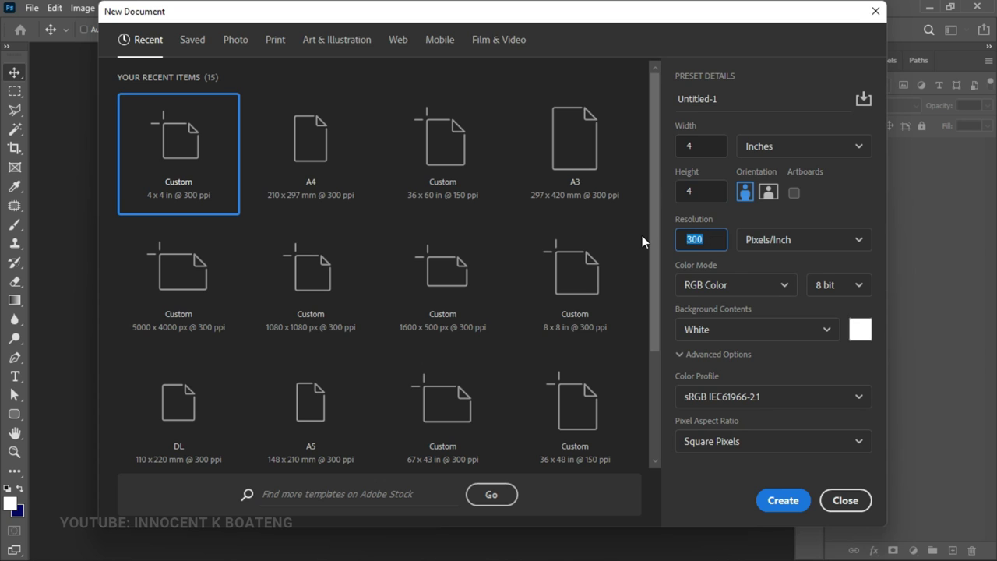
pyautogui.click(778, 502)
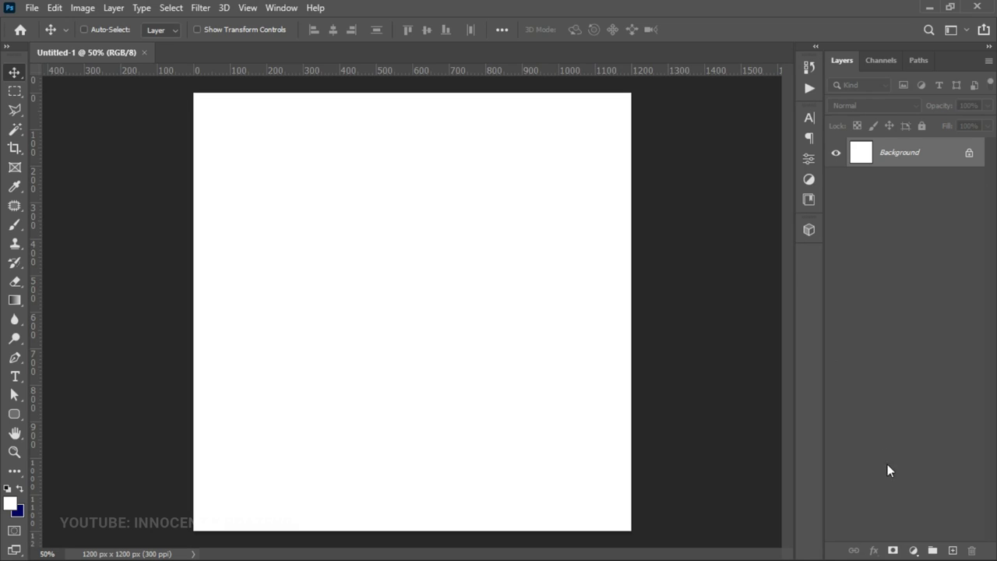
# Add a Gradient fill layer above the background and apply the dark red to red preset
pyautogui.click(913, 550)
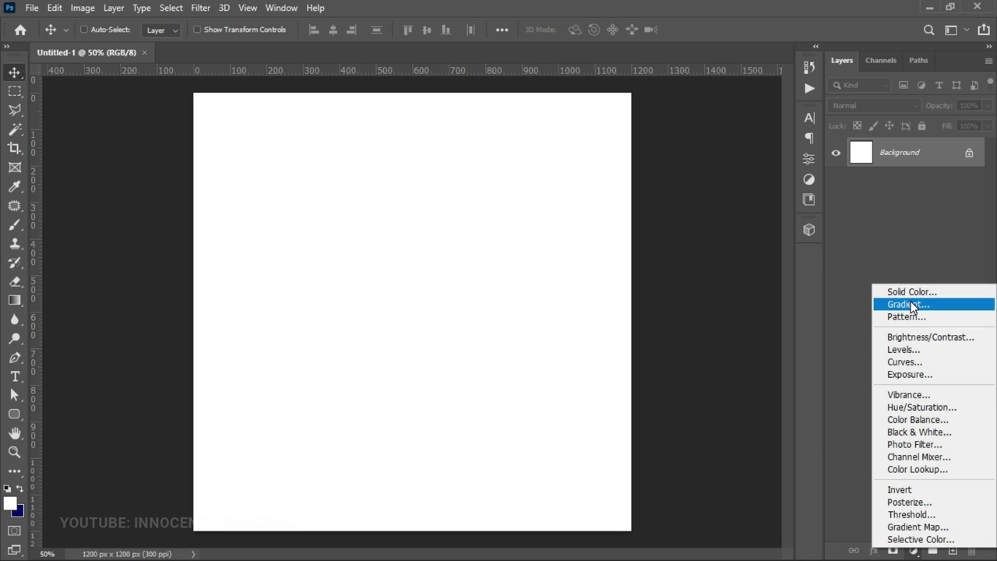
pyautogui.click(913, 306)
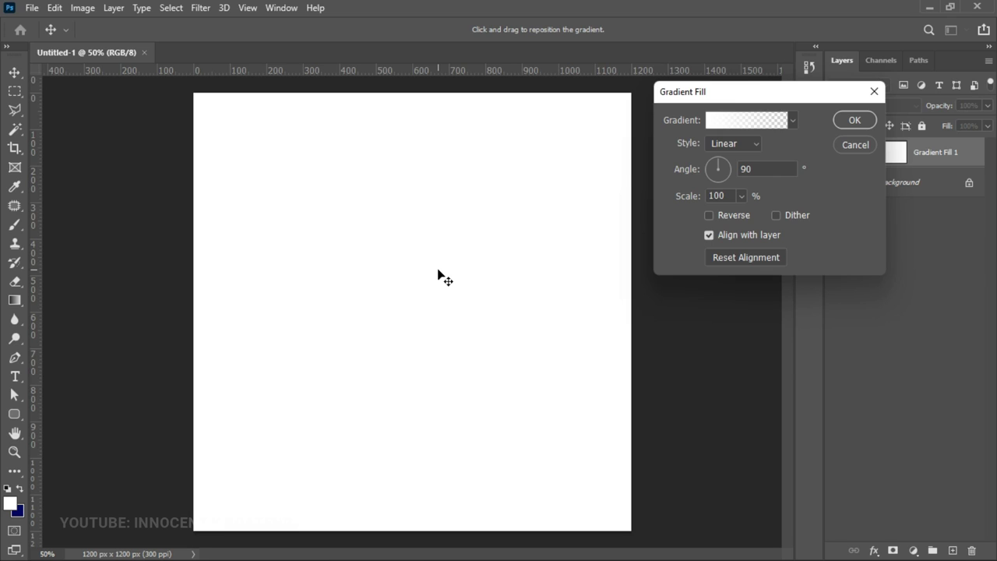
pyautogui.click(730, 124)
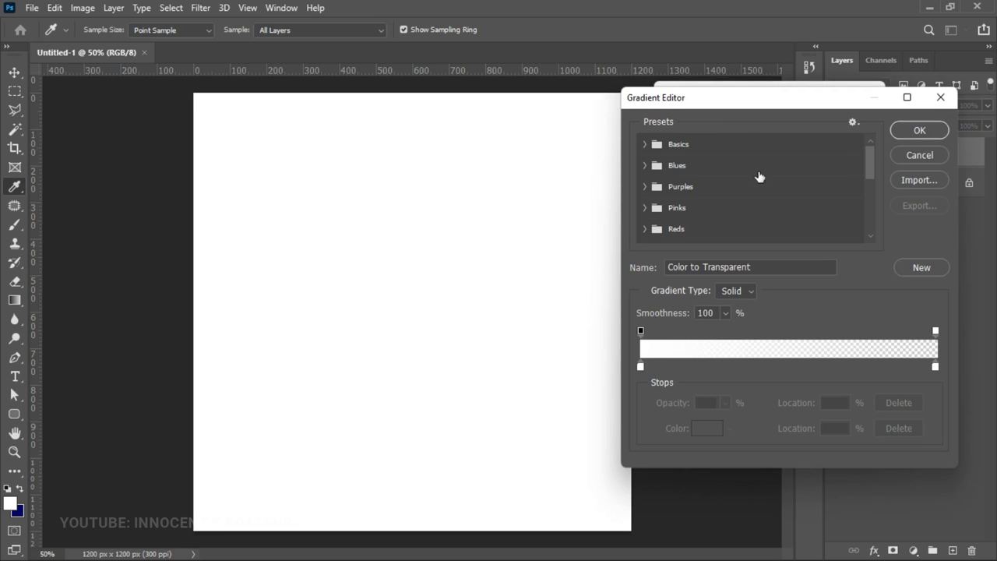
pyautogui.moveTo(871, 159); pyautogui.dragTo(868, 230)
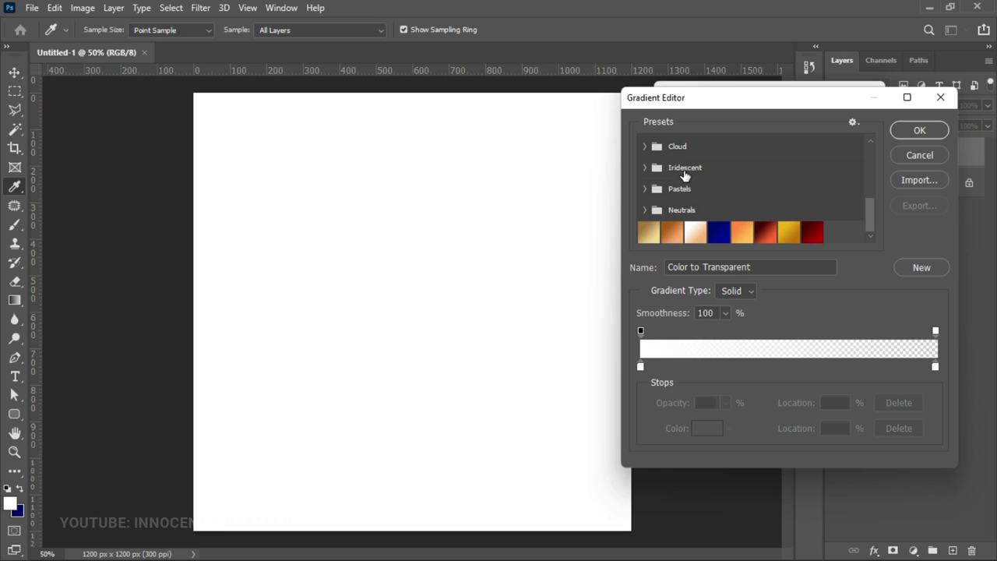
pyautogui.click(811, 232)
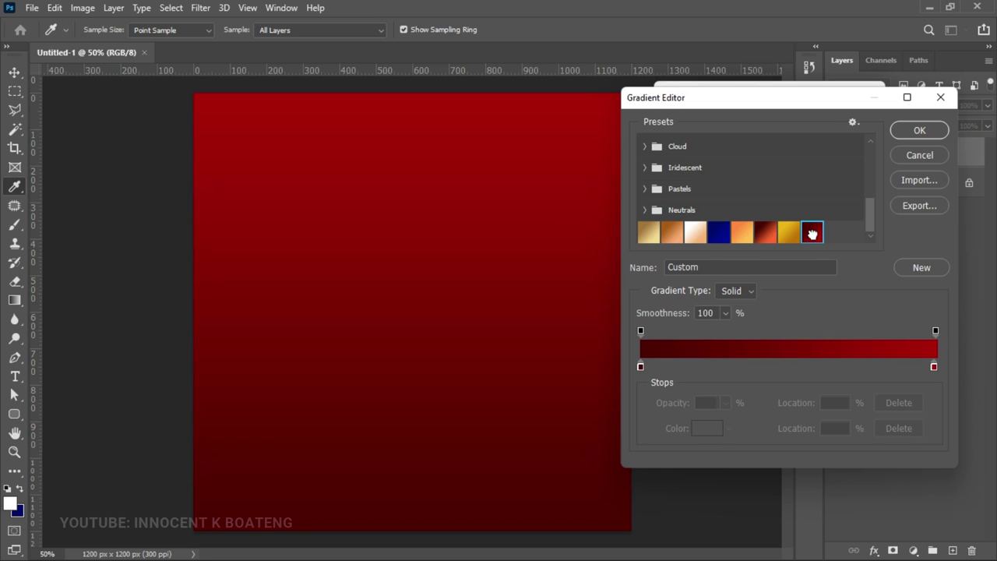
# Set the gradient's starting colour stop to #4c0002 and its end stop to #ab0005
pyautogui.click(641, 366)
pyautogui.click(705, 428)
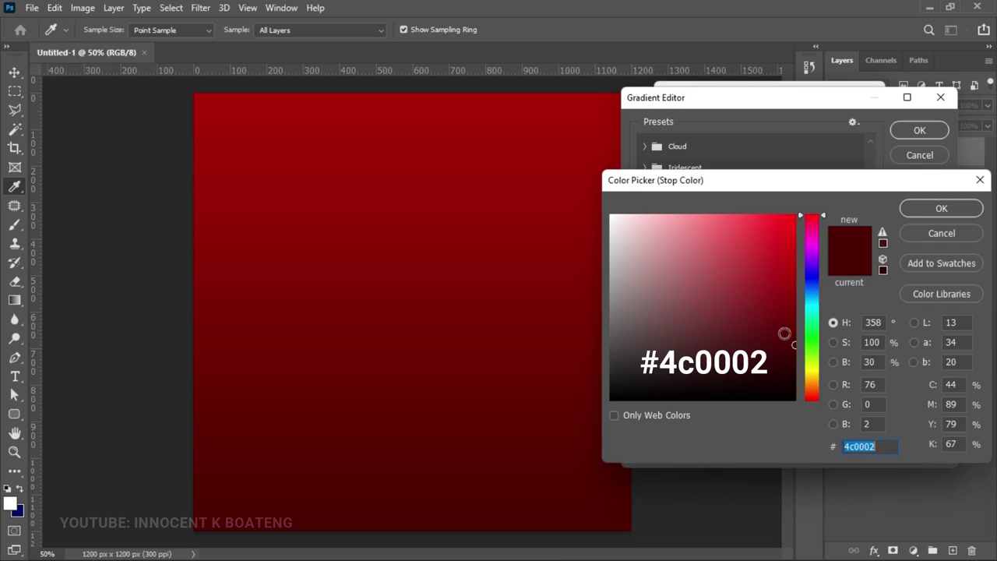
pyautogui.click(957, 210)
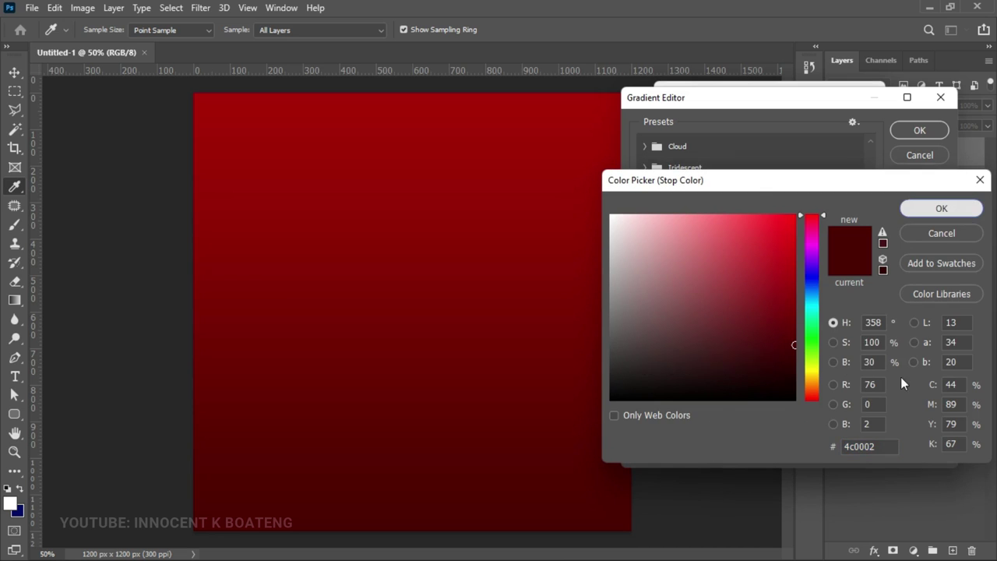
pyautogui.click(934, 366)
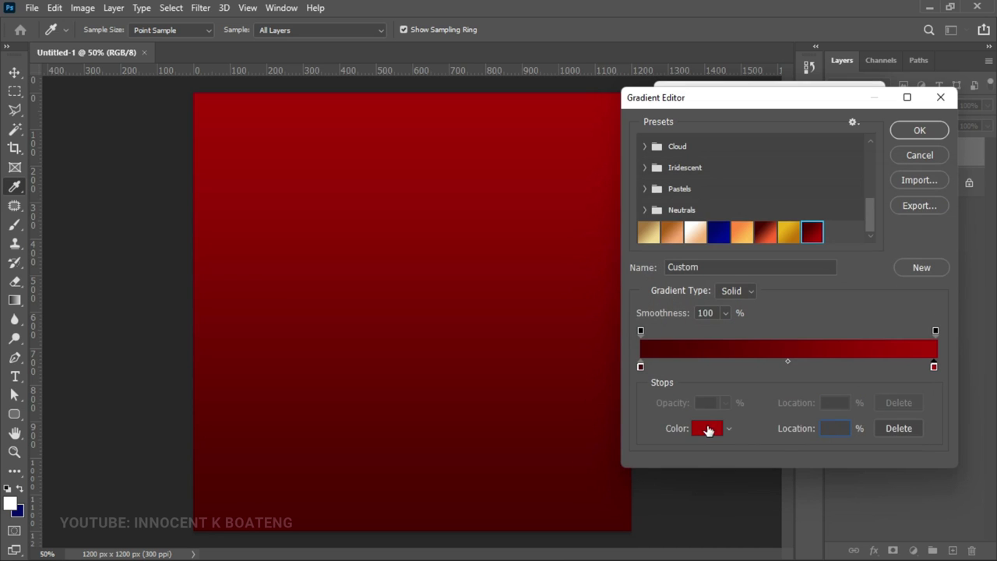
pyautogui.click(707, 429)
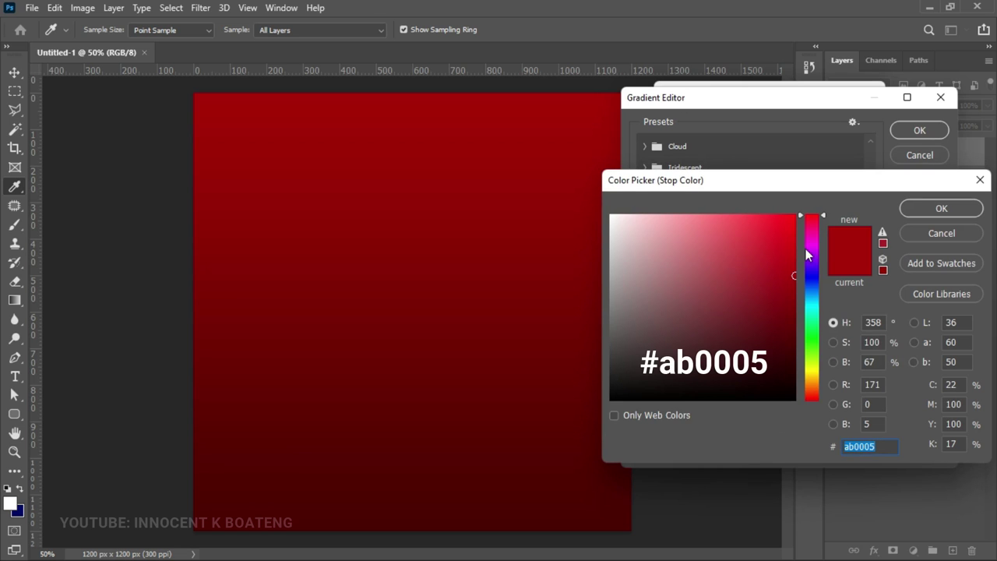
pyautogui.click(943, 208)
pyautogui.click(915, 133)
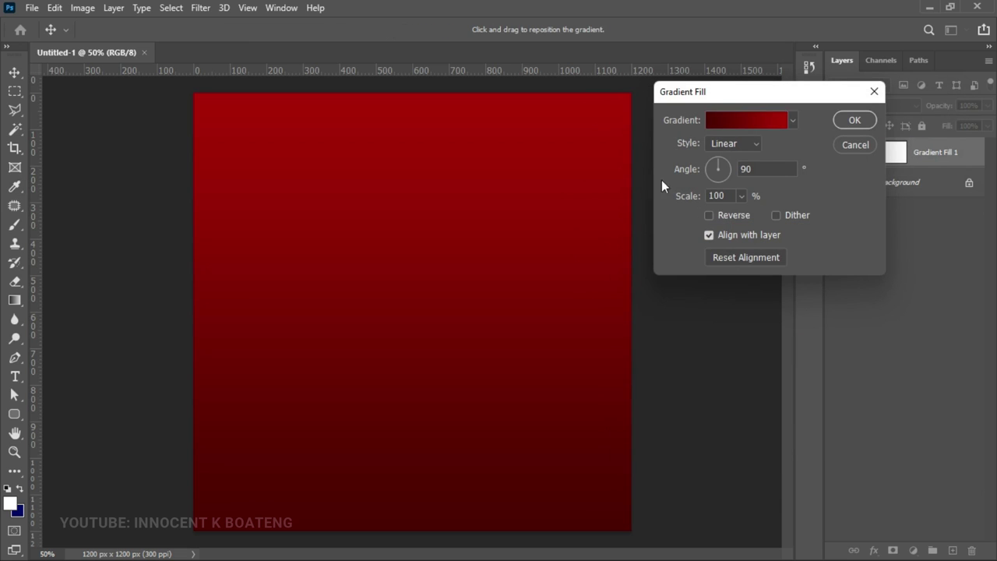
# Make the gradient fill Radial and reversed so the bright red sits in the centre
pyautogui.click(725, 142)
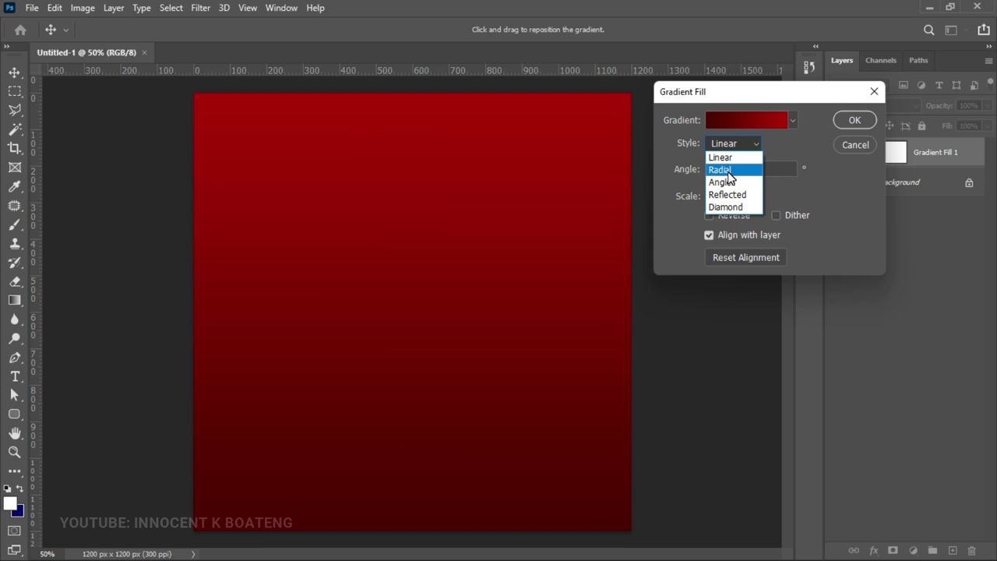
pyautogui.click(720, 170)
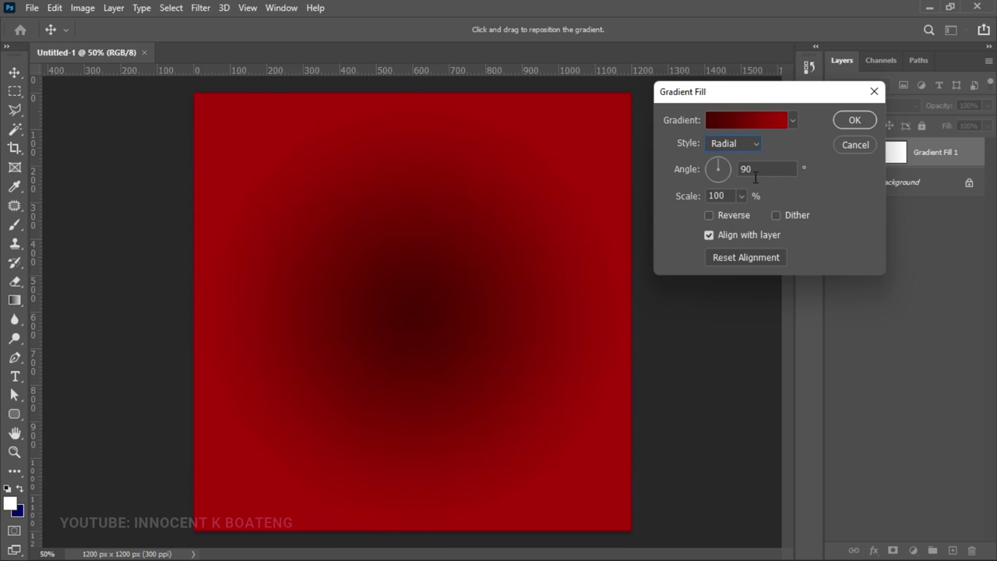
pyautogui.click(711, 216)
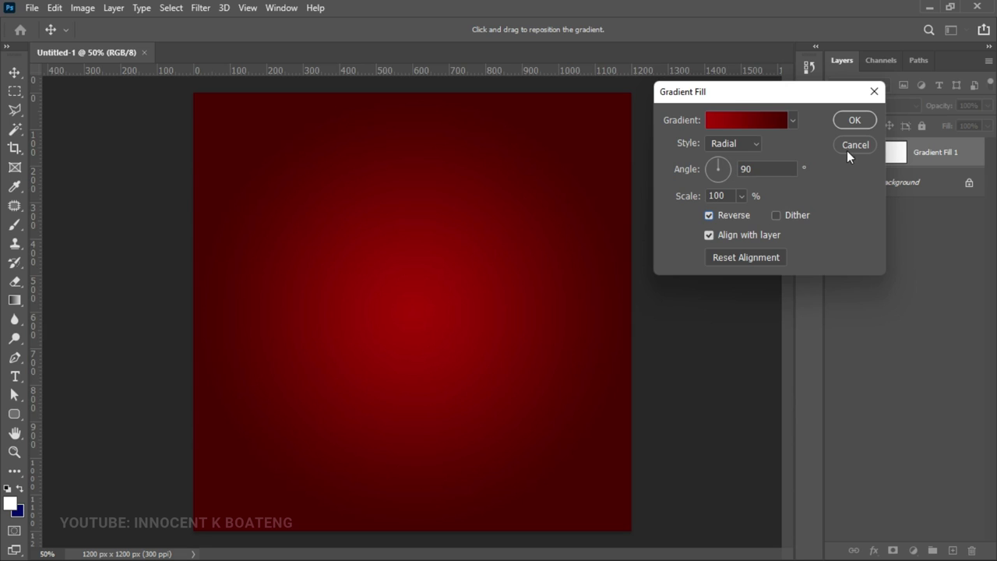
pyautogui.click(853, 120)
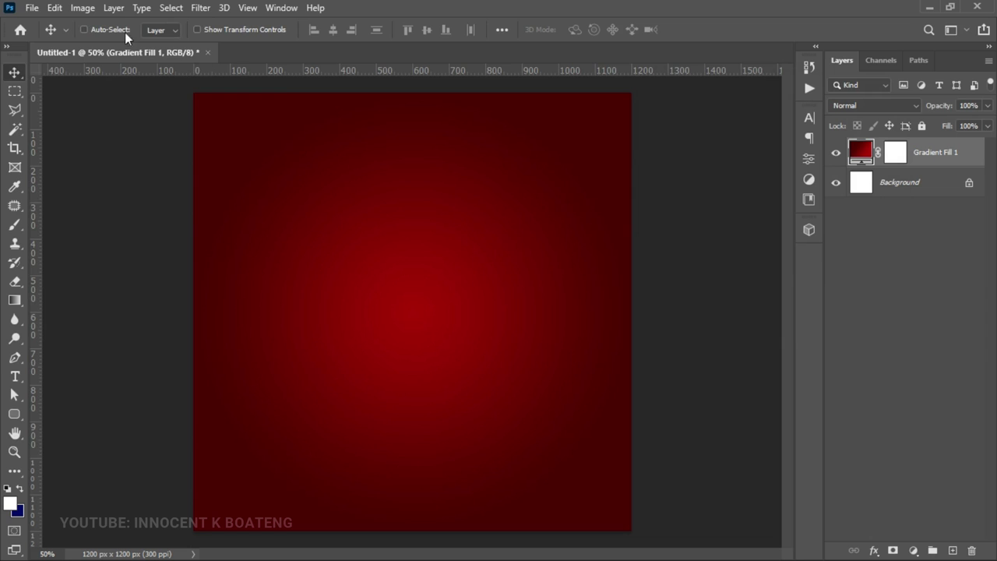
# Place the subtle-pattern image as an embedded layer and enlarge it to cover the whole canvas
pyautogui.click(32, 8)
pyautogui.click(92, 298)
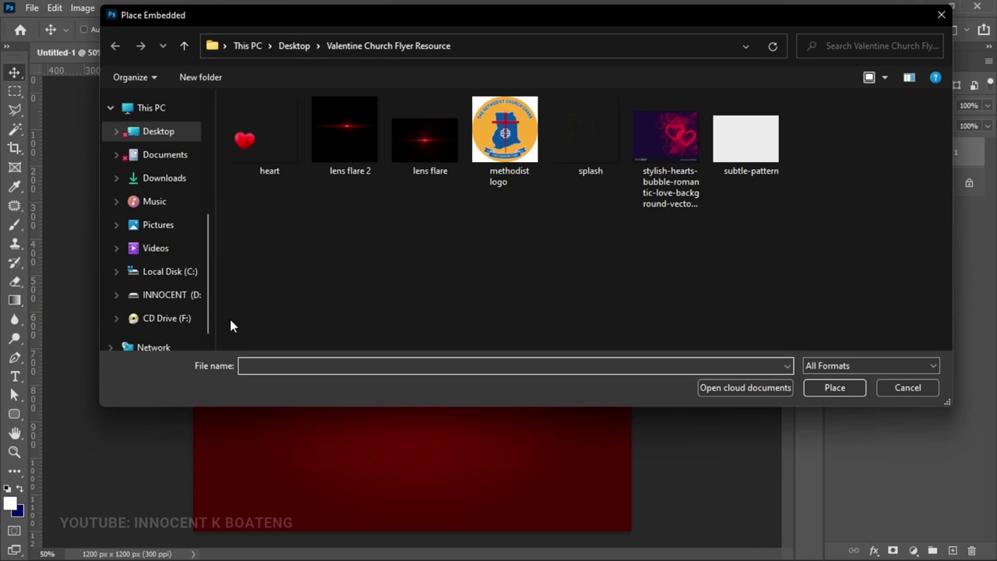
pyautogui.doubleClick(739, 160)
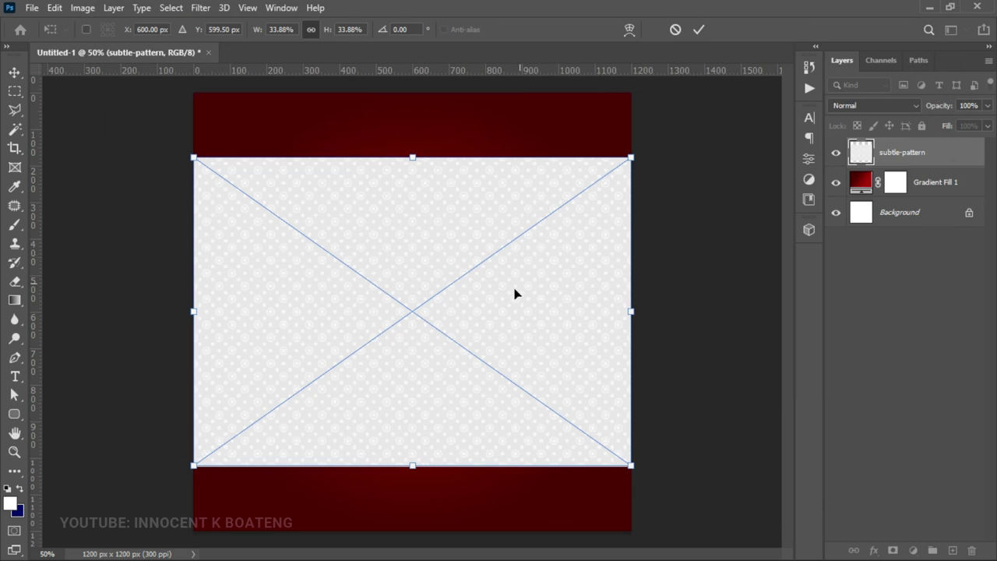
pyautogui.moveTo(238, 195); pyautogui.dragTo(312, 129)
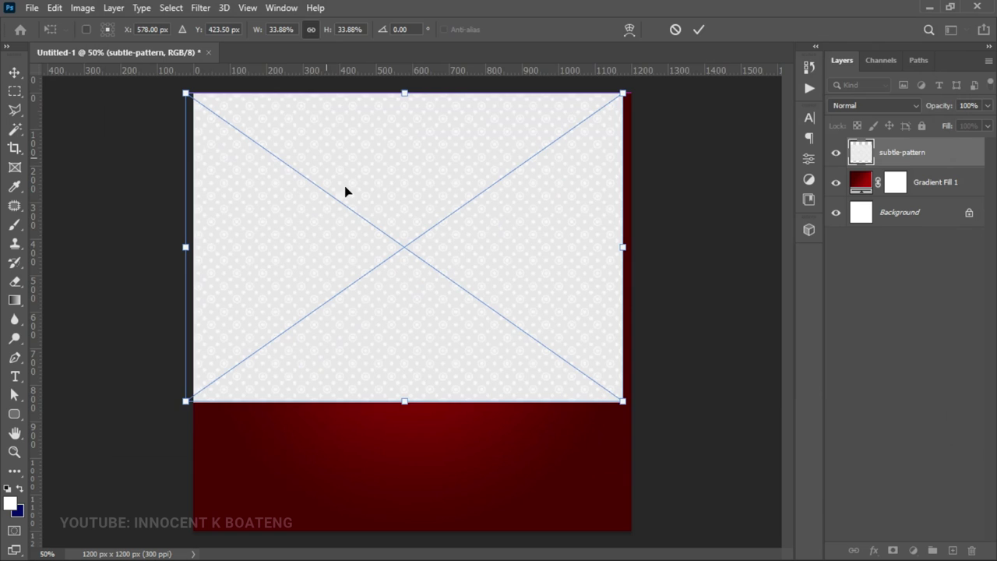
pyautogui.moveTo(623, 402); pyautogui.dragTo(668, 466)
pyautogui.hotkey('ctrl', '-')
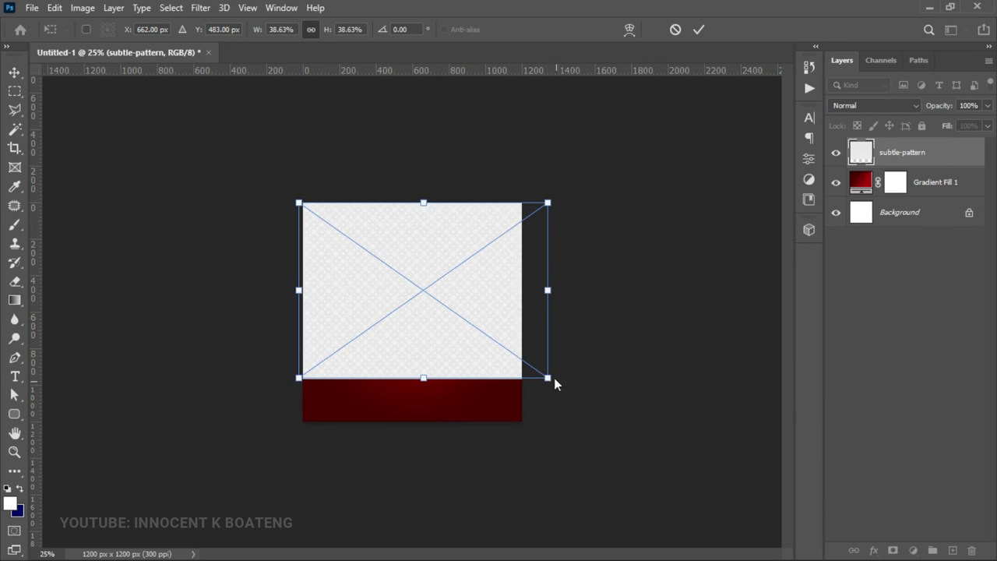
pyautogui.moveTo(548, 379); pyautogui.dragTo(561, 438)
pyautogui.moveTo(494, 401); pyautogui.dragTo(490, 400)
pyautogui.press('Return')
pyautogui.hotkey('ctrl', '0')
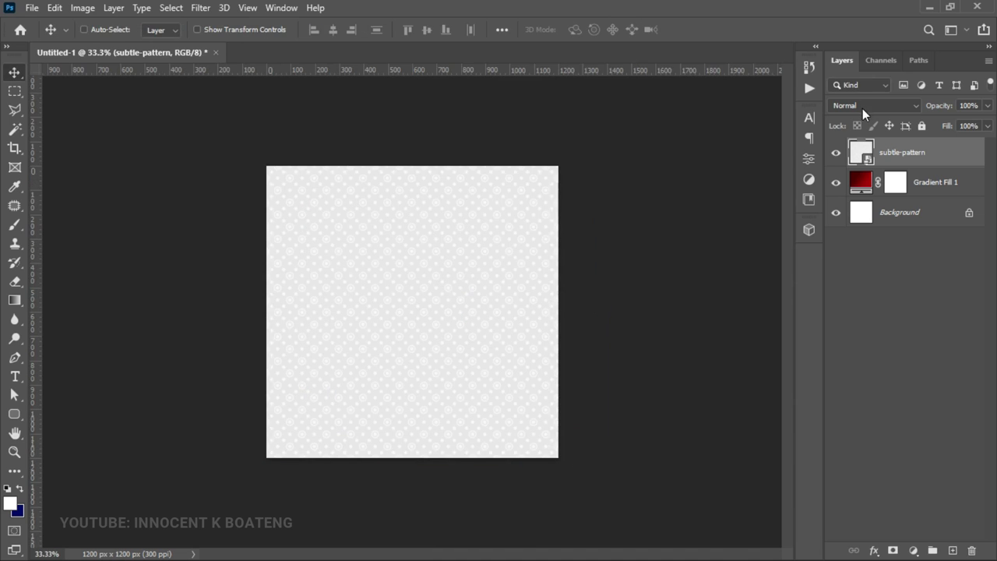
# Blend the subtle-pattern layer with Overlay mode at 20% opacity
pyautogui.click(862, 109)
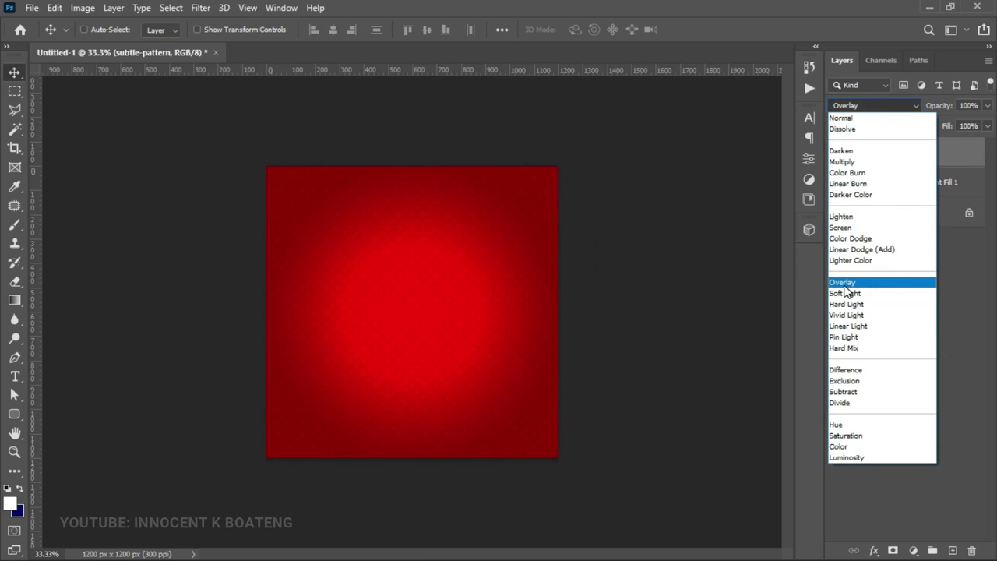
pyautogui.click(844, 285)
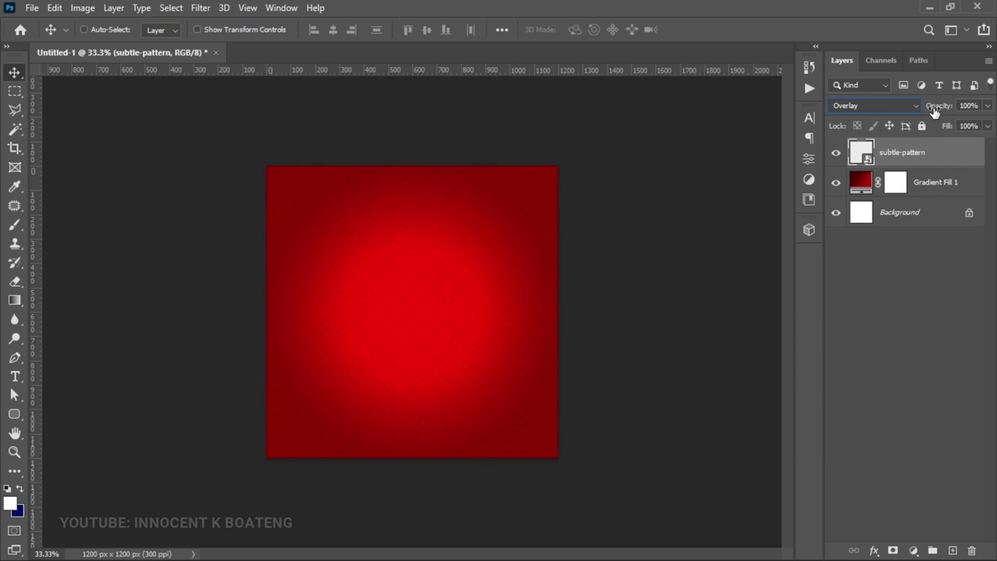
pyautogui.moveTo(933, 110); pyautogui.dragTo(919, 109)
pyautogui.click(920, 107)
pyautogui.write('20')
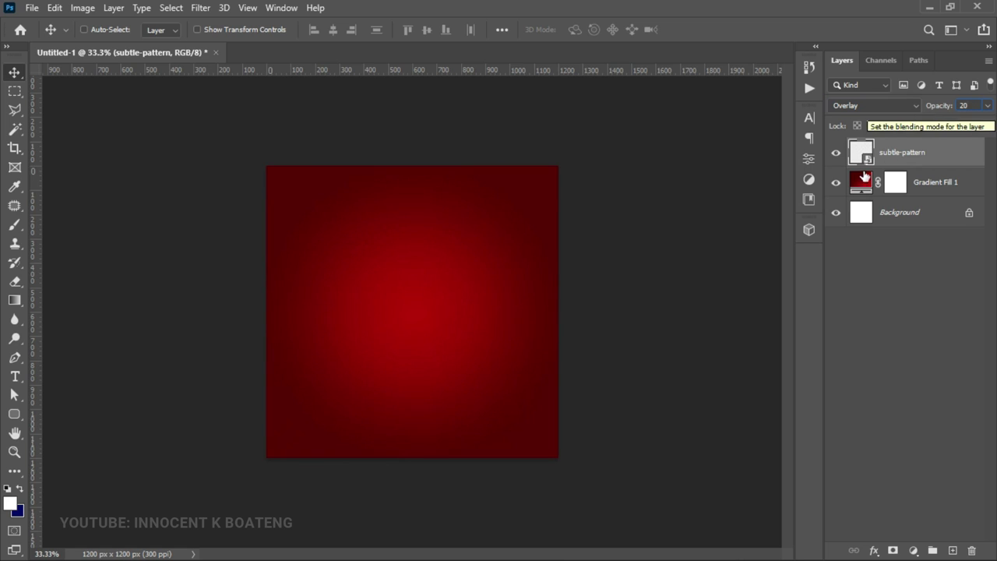
pyautogui.press('Return')
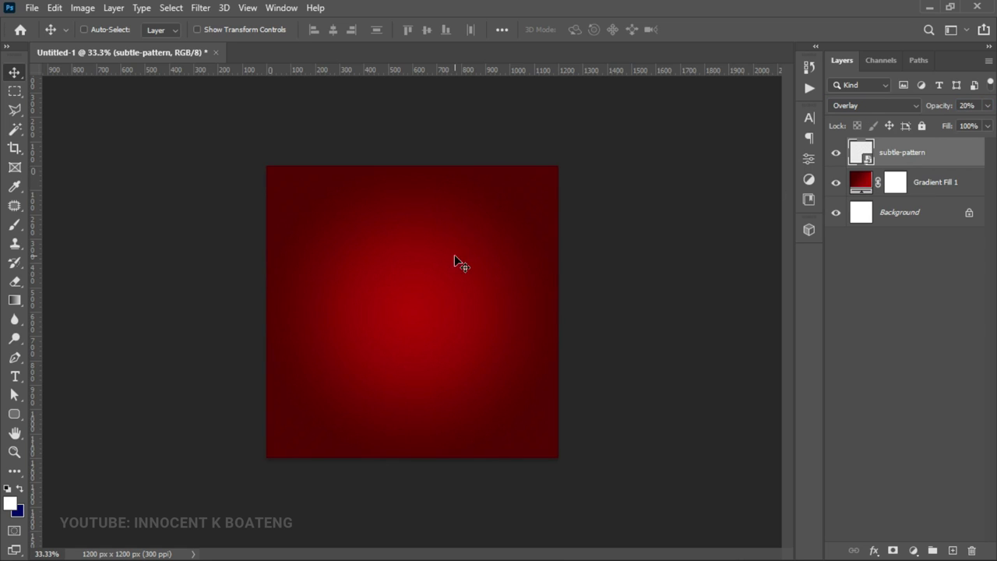
# Place the stylish-hearts background image embedded and enlarge it to span the canvas width, covering all but a strip along the bottom
pyautogui.click(31, 7)
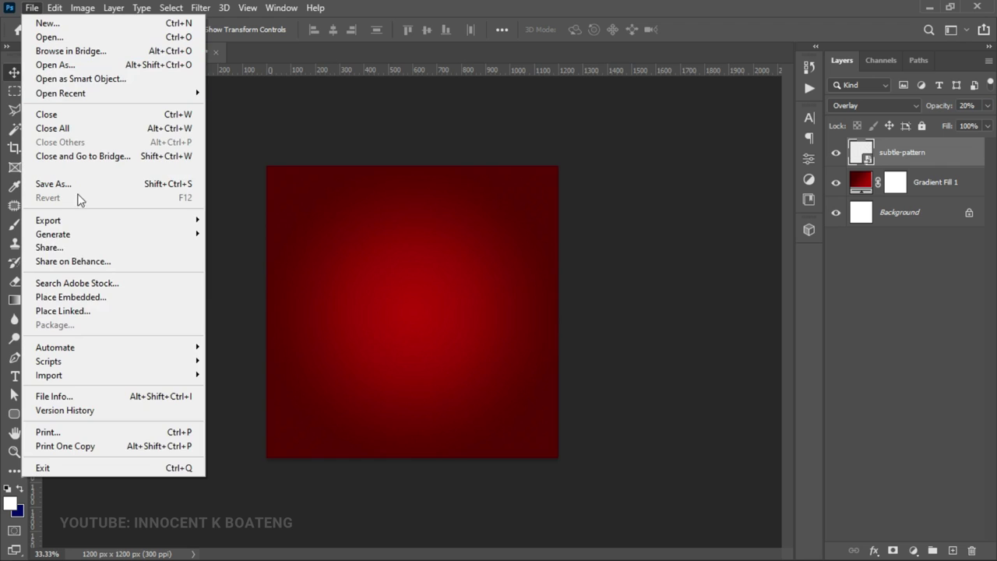
pyautogui.click(70, 297)
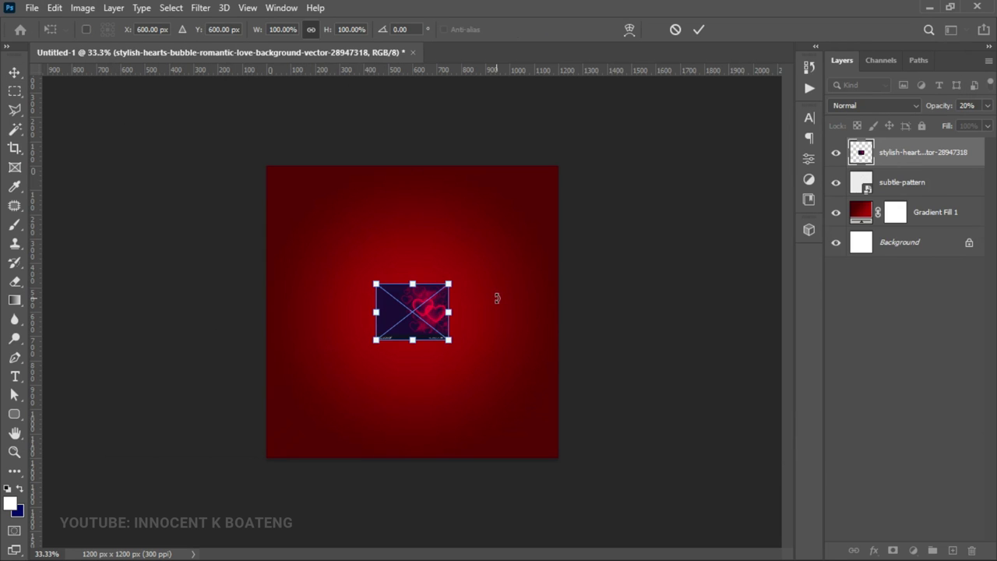
pyautogui.moveTo(449, 284); pyautogui.dragTo(558, 148)
pyautogui.moveTo(376, 339); pyautogui.dragTo(247, 403)
pyautogui.moveTo(407, 379); pyautogui.dragTo(402, 357)
pyautogui.press('Return')
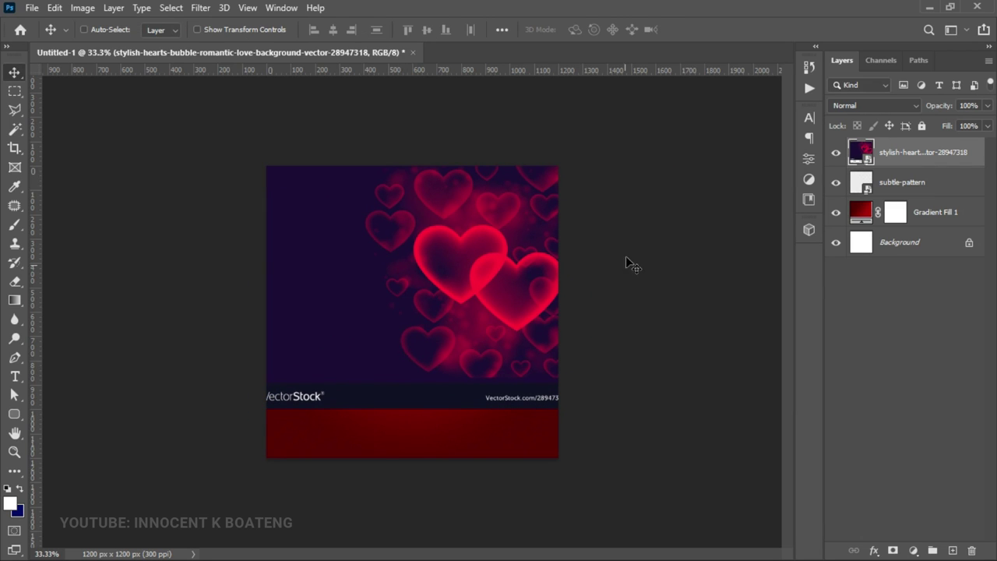
# Rasterize the stylish-hearts layer and set its blend mode to Soft Light
pyautogui.rightClick(907, 164)
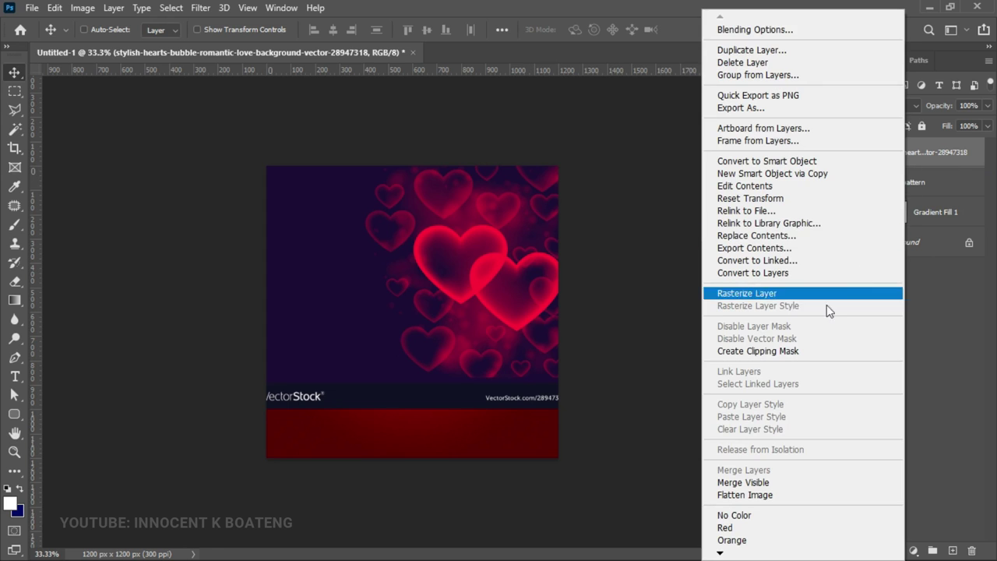
pyautogui.click(737, 294)
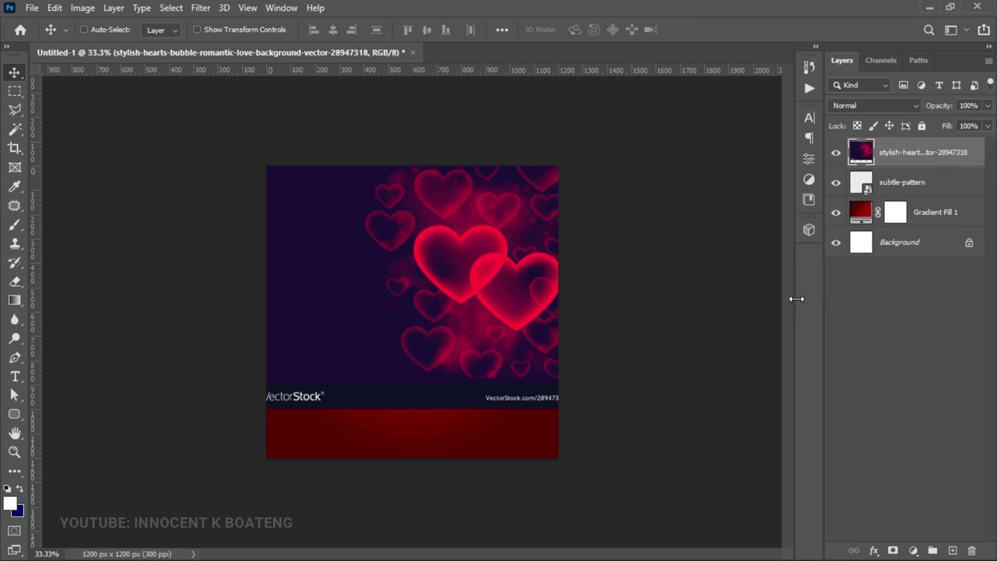
pyautogui.click(884, 106)
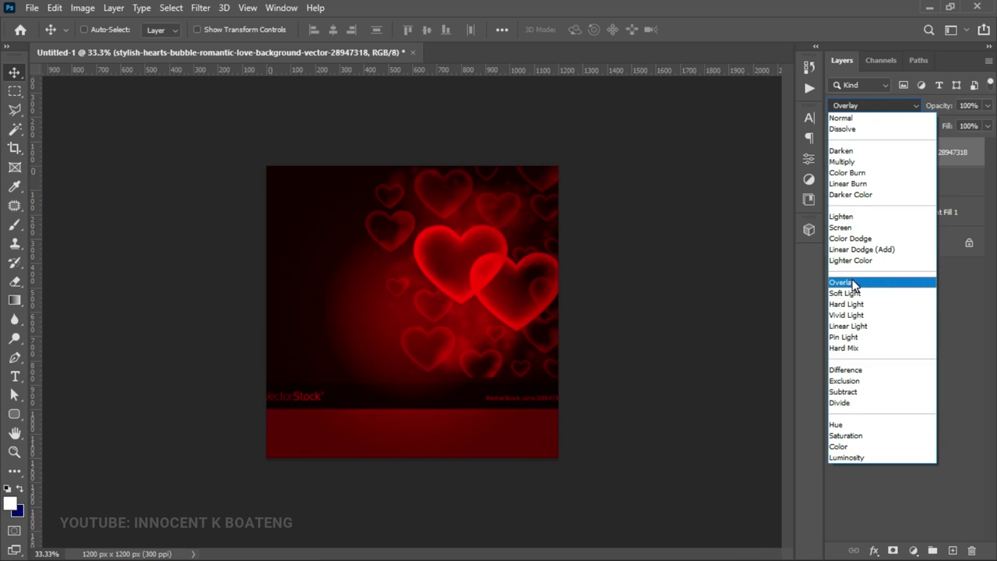
pyautogui.click(855, 300)
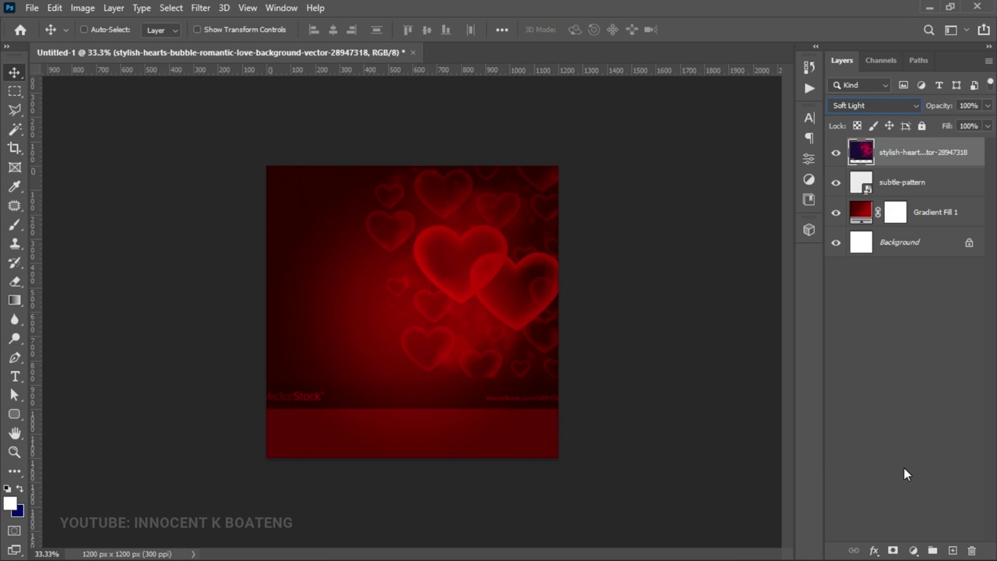
# Add a mask to the stylish-hearts layer and paint out its lower edge and watermark with a soft black 500 px brush
pyautogui.click(894, 550)
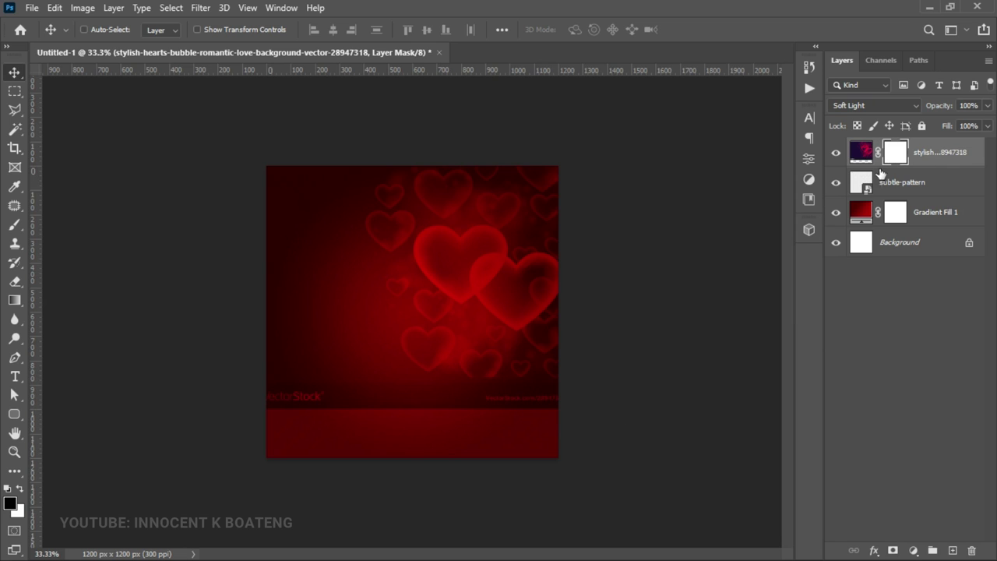
pyautogui.press('b')
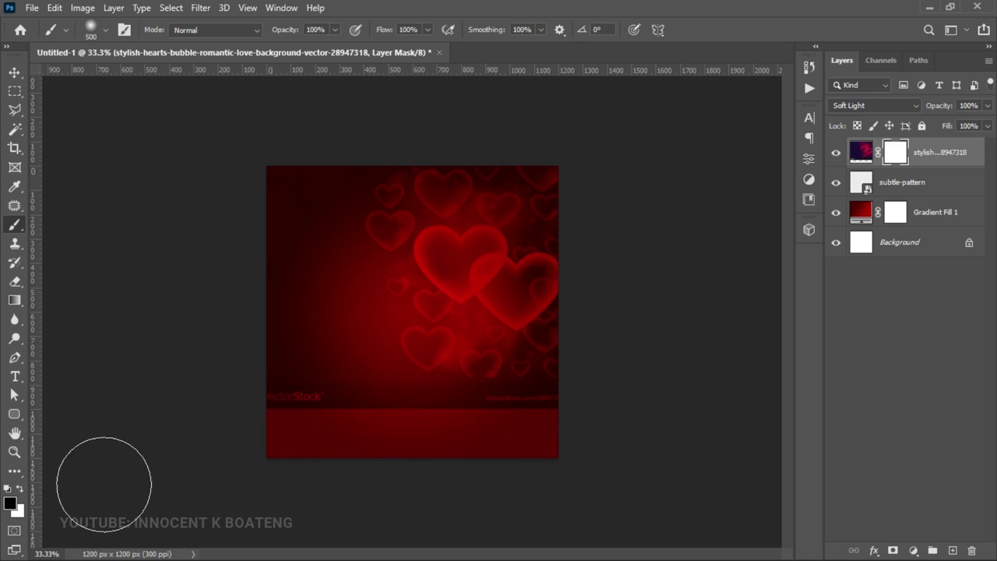
pyautogui.rightClick(433, 298)
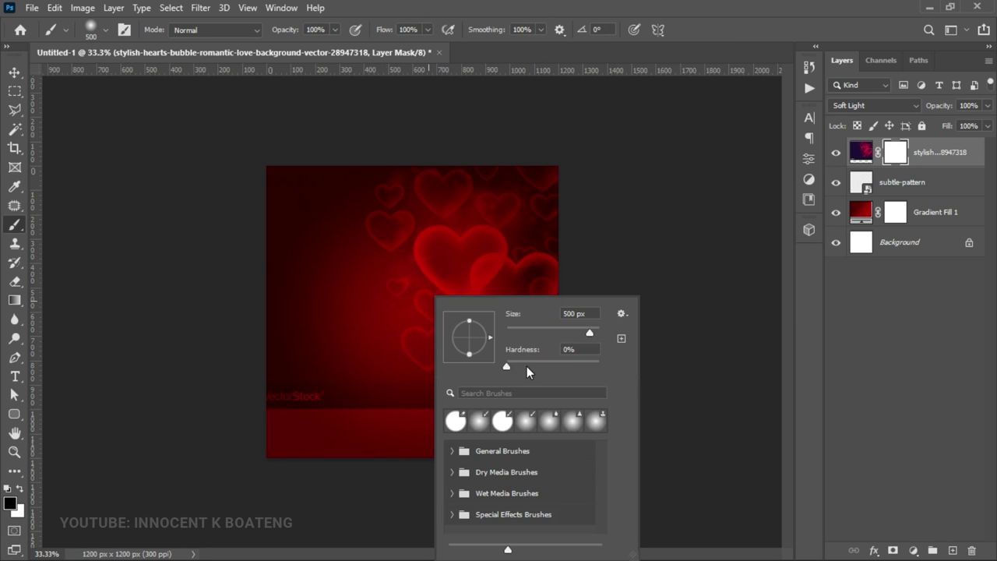
pyautogui.press('Escape')
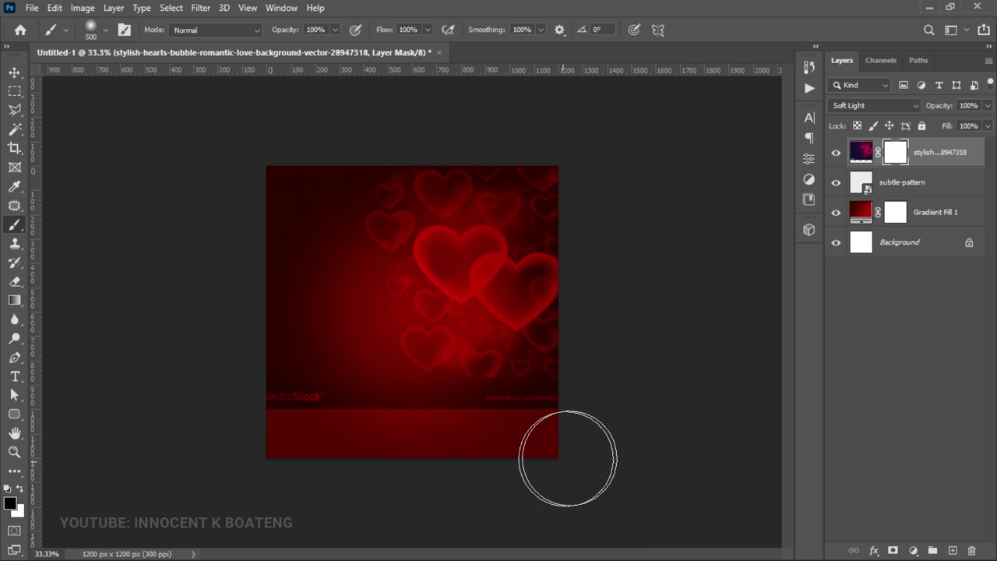
pyautogui.moveTo(555, 440)
pyautogui.mouseDown()
pyautogui.moveTo(536, 423)
pyautogui.moveTo(225, 413)
pyautogui.moveTo(292, 430)
pyautogui.mouseUp()
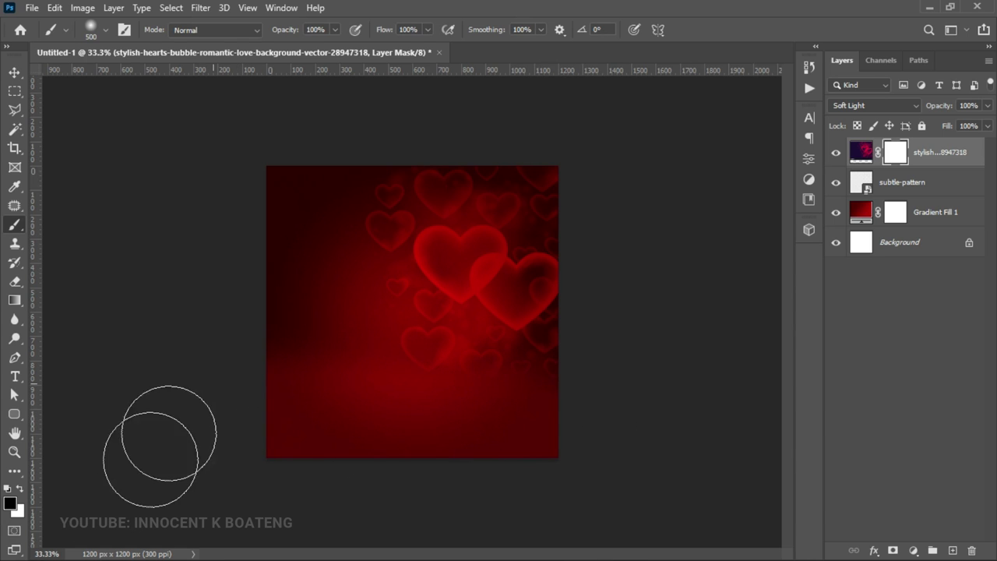
pyautogui.click(14, 71)
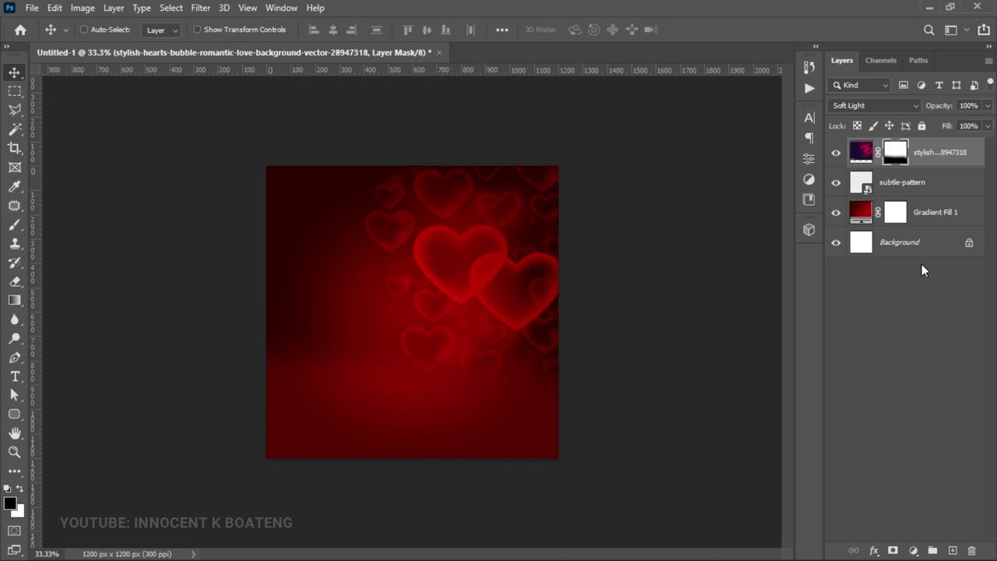
# Place the heart image as an embedded layer and scale it down to about 80%
pyautogui.click(32, 8)
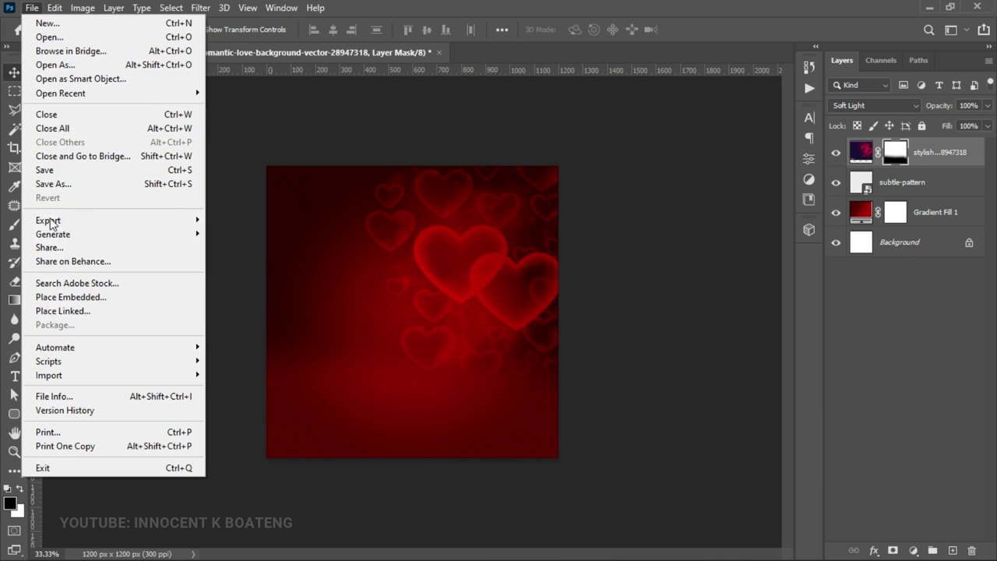
pyautogui.click(81, 299)
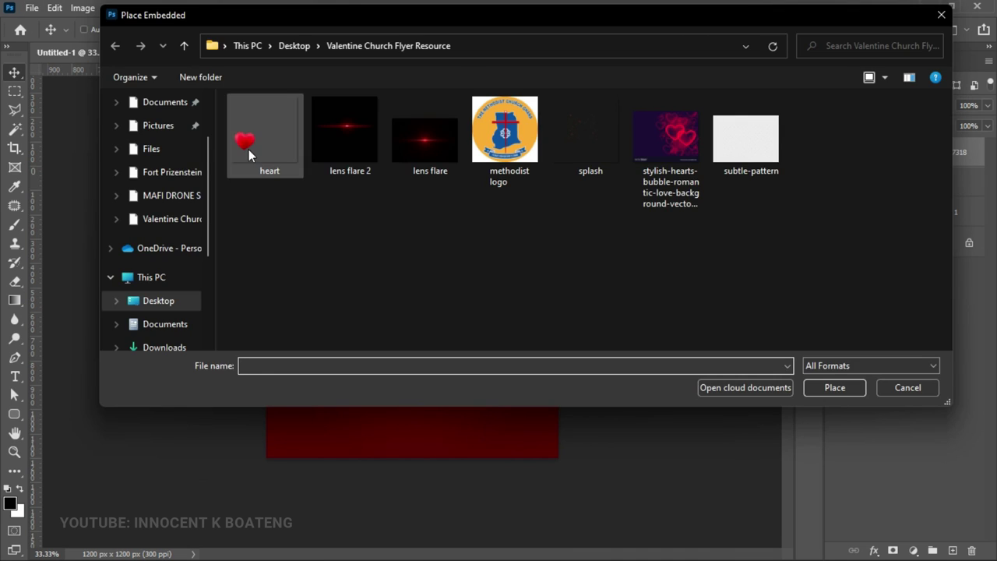
pyautogui.doubleClick(249, 148)
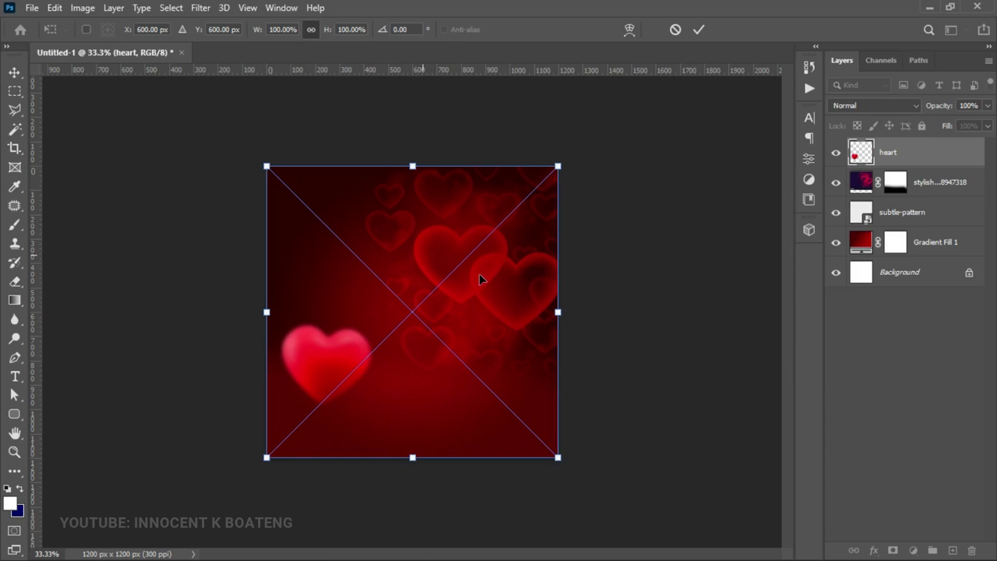
pyautogui.moveTo(560, 166); pyautogui.dragTo(503, 234)
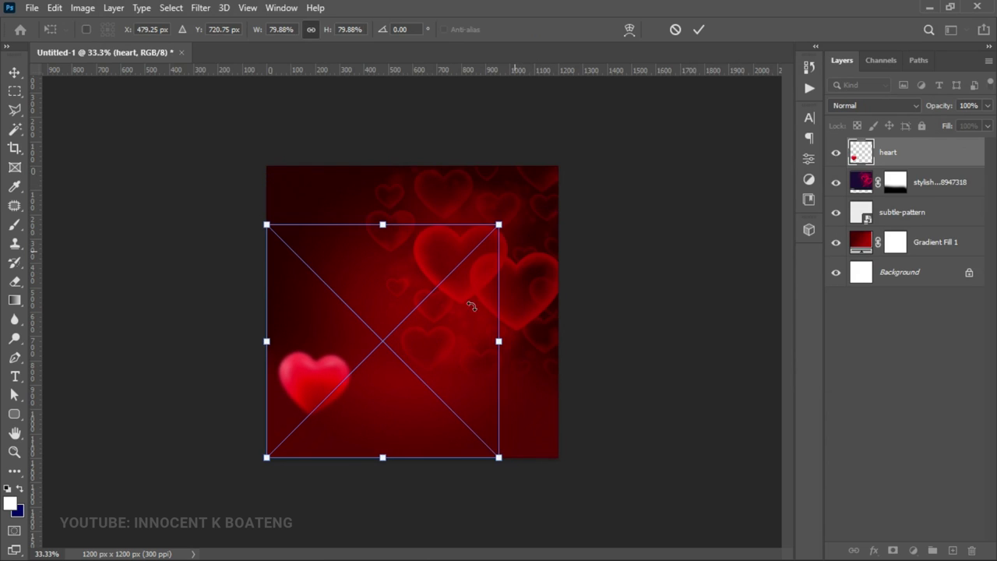
# Position the heart partly off the canvas's left edge and set its blend mode to Overlay
pyautogui.moveTo(472, 374); pyautogui.dragTo(444, 351)
pyautogui.press('Return')
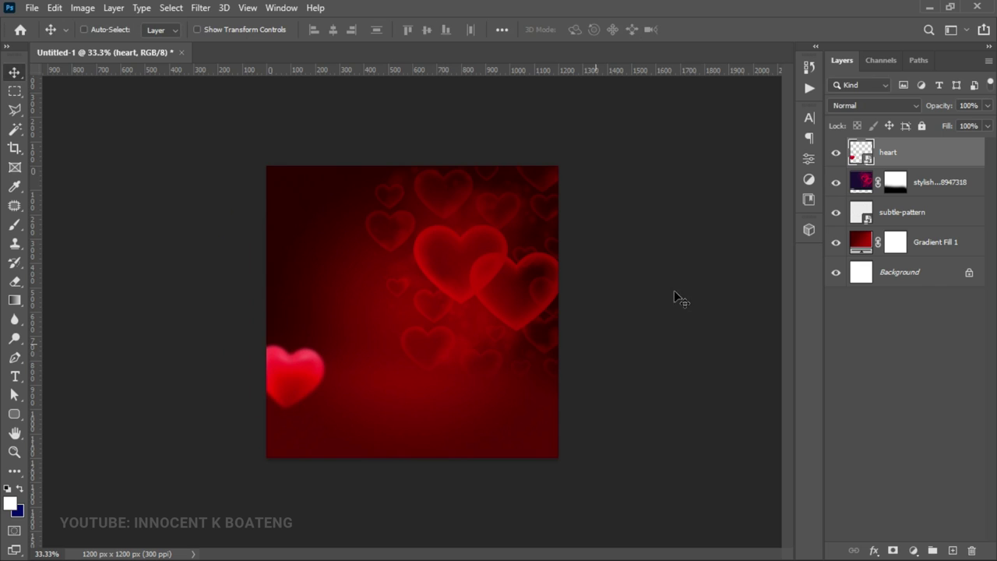
pyautogui.click(883, 105)
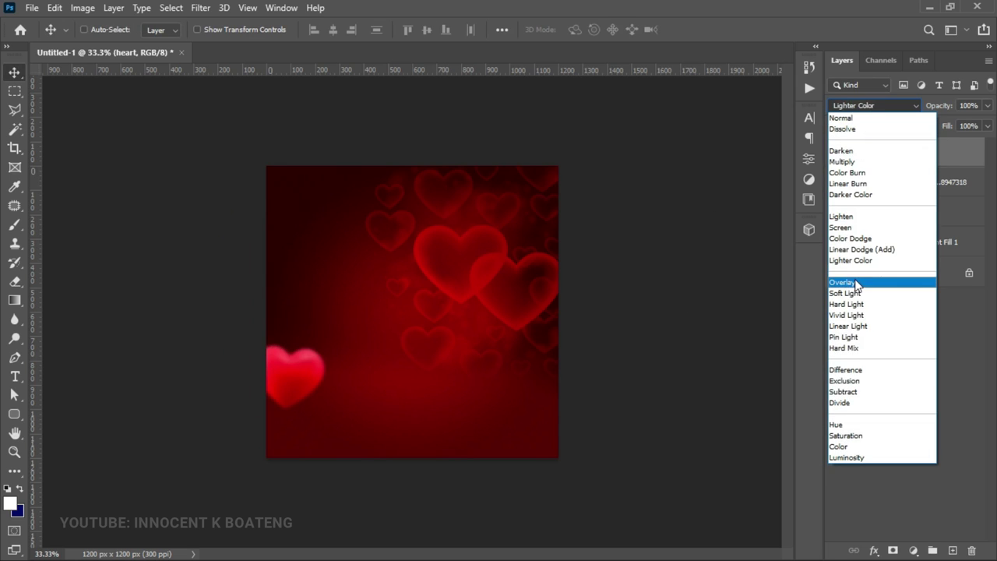
pyautogui.click(856, 285)
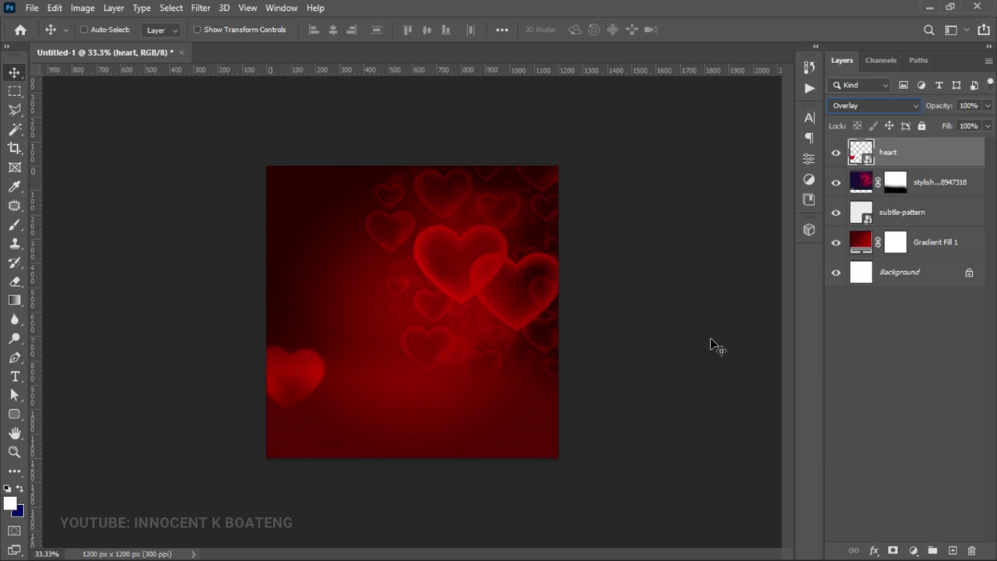
# Place the splash image embedded, scaled to about 56%, with its particles over the upper-left part of the canvas
pyautogui.click(29, 8)
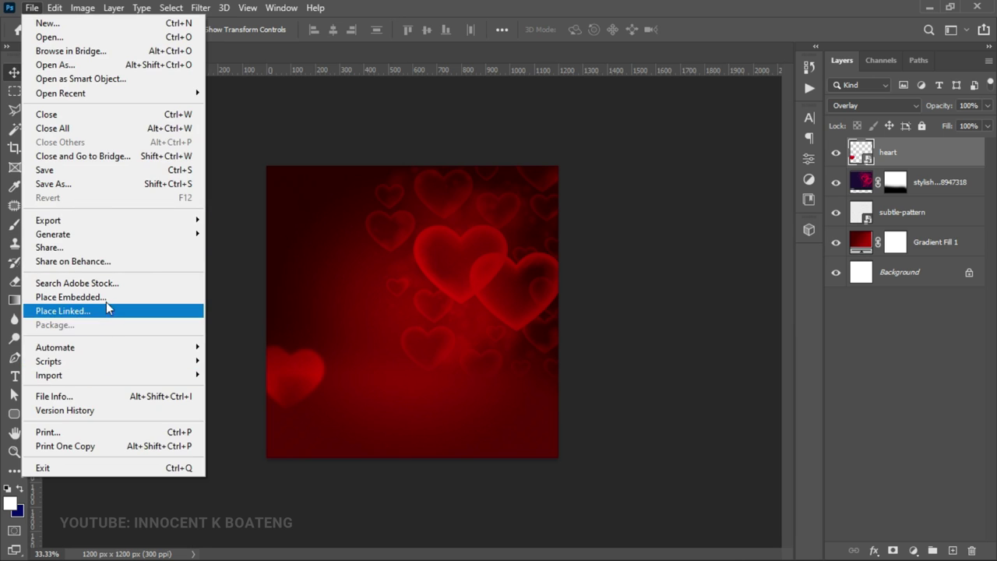
pyautogui.click(154, 297)
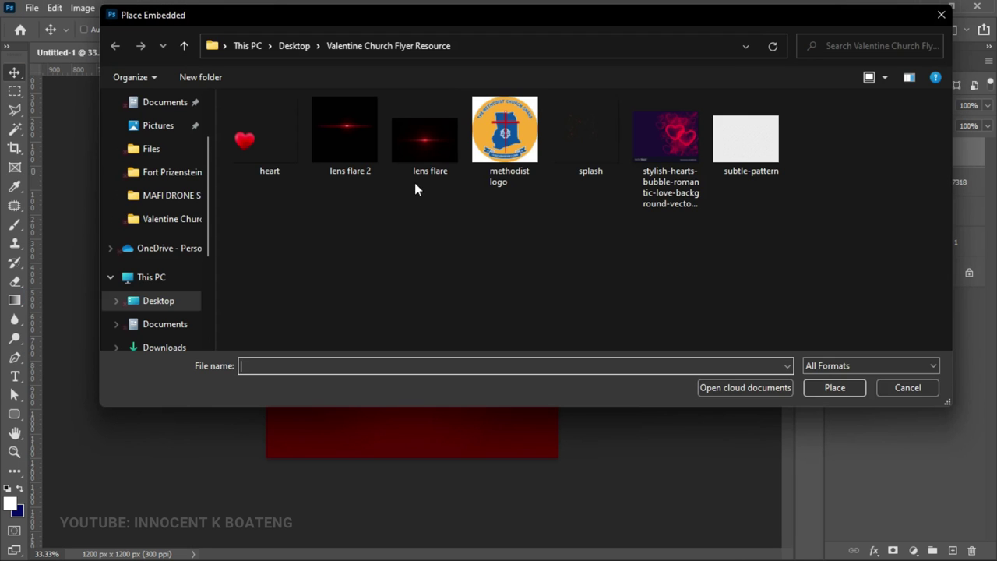
pyautogui.doubleClick(574, 149)
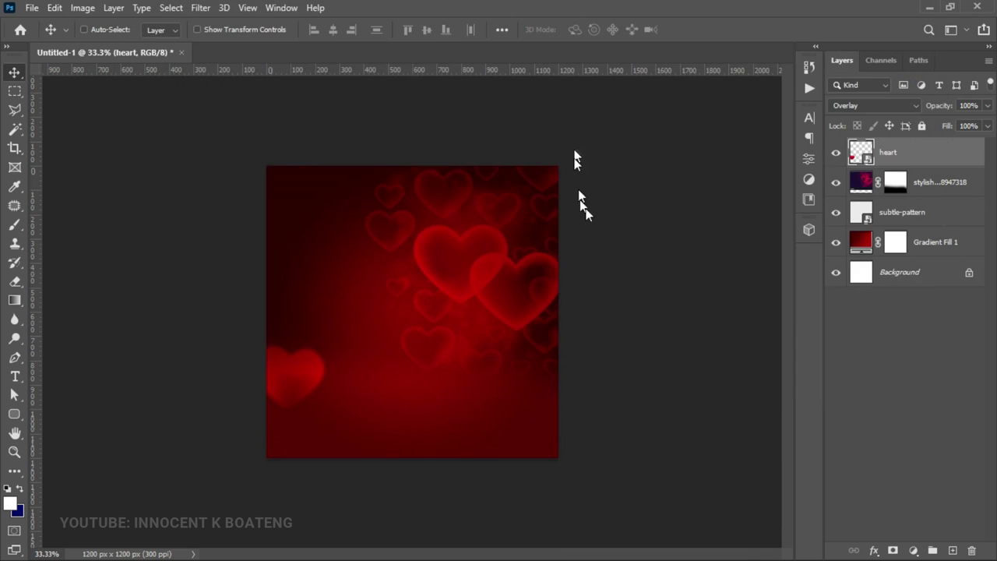
pyautogui.moveTo(498, 309); pyautogui.dragTo(438, 262)
pyautogui.moveTo(481, 380); pyautogui.dragTo(512, 413)
pyautogui.moveTo(450, 318); pyautogui.dragTo(455, 310)
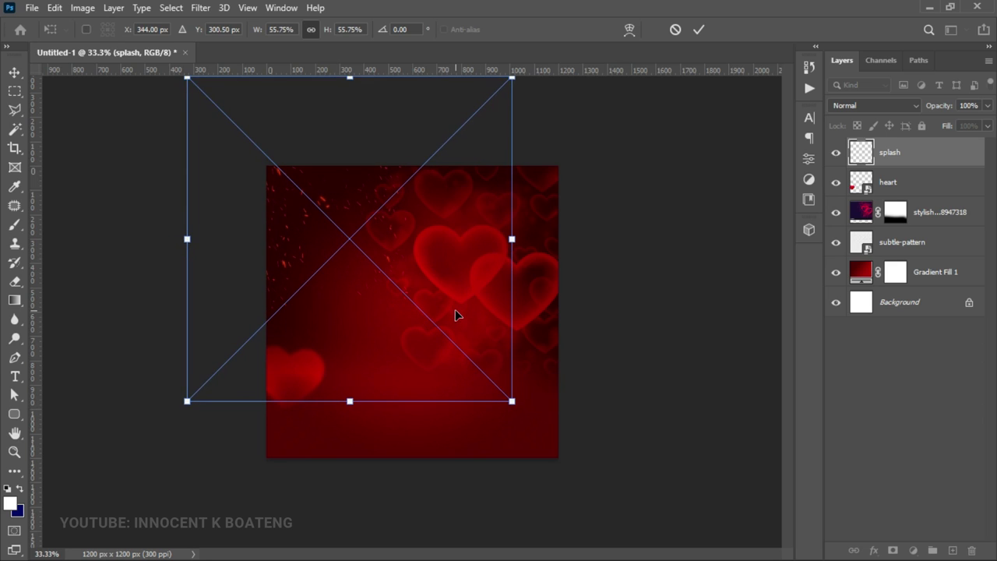
pyautogui.press('Return')
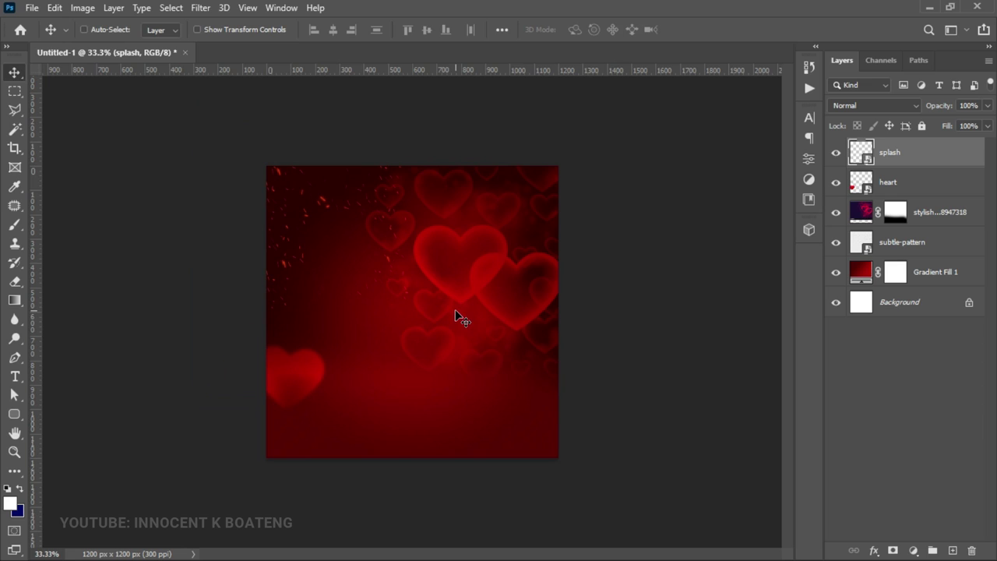
# Group all layers from splash down to Gradient Fill 1 and name the group Background
pyautogui.keyDown('shift'); pyautogui.click(938, 273); pyautogui.keyUp('shift')
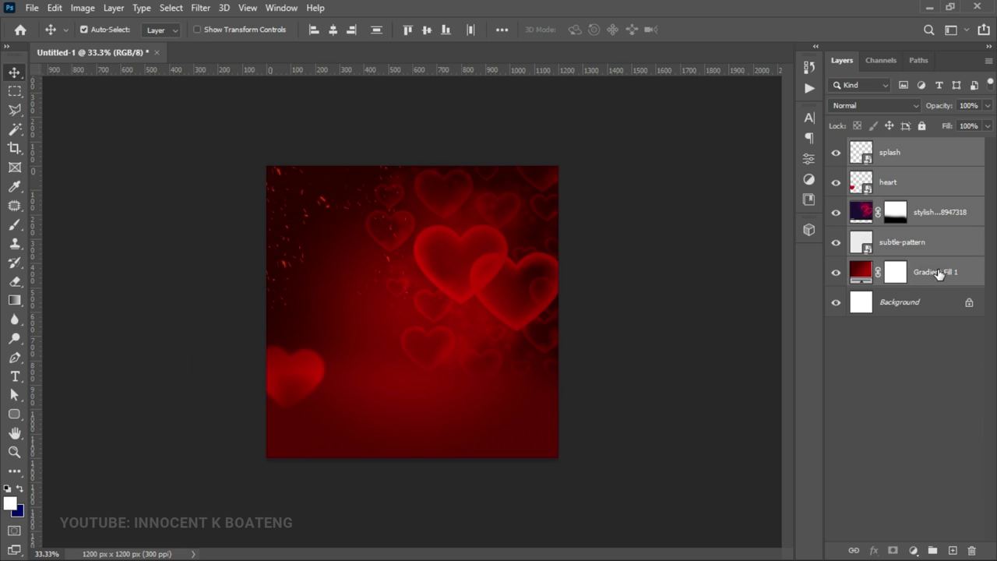
pyautogui.hotkey('ctrl', 'g')
pyautogui.doubleClick(890, 148)
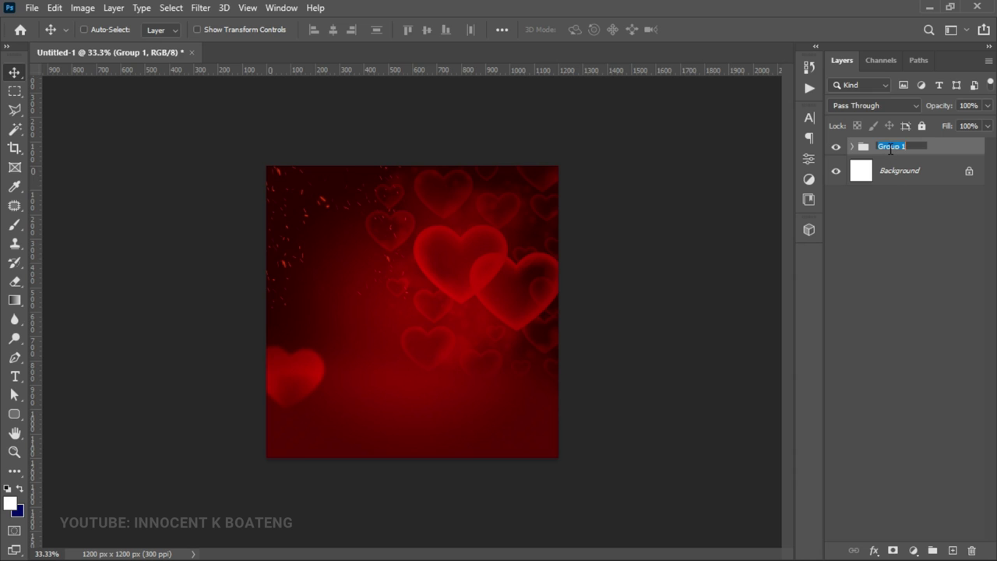
pyautogui.write('Background')
pyautogui.press('Return')
# Open the methodist logo image as a separate document
pyautogui.scroll(2, 357, 268)
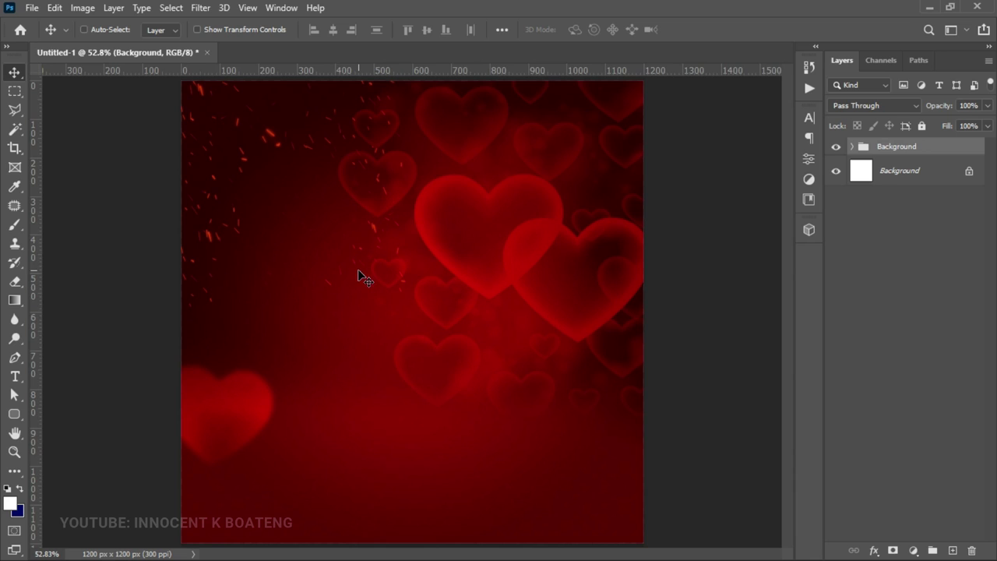
pyautogui.press('ctrl')
pyautogui.hotkey('ctrl', 'o')
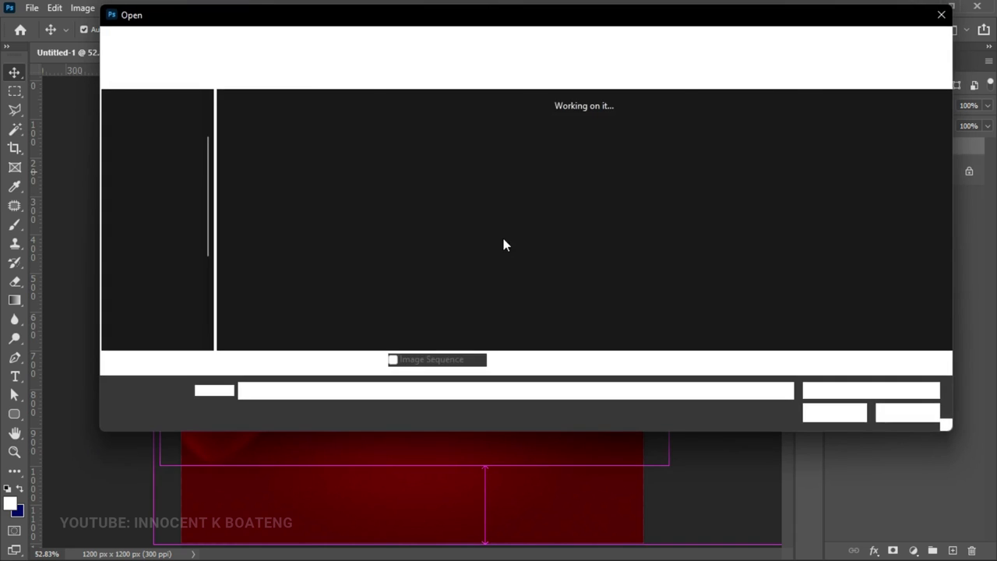
pyautogui.doubleClick(518, 134)
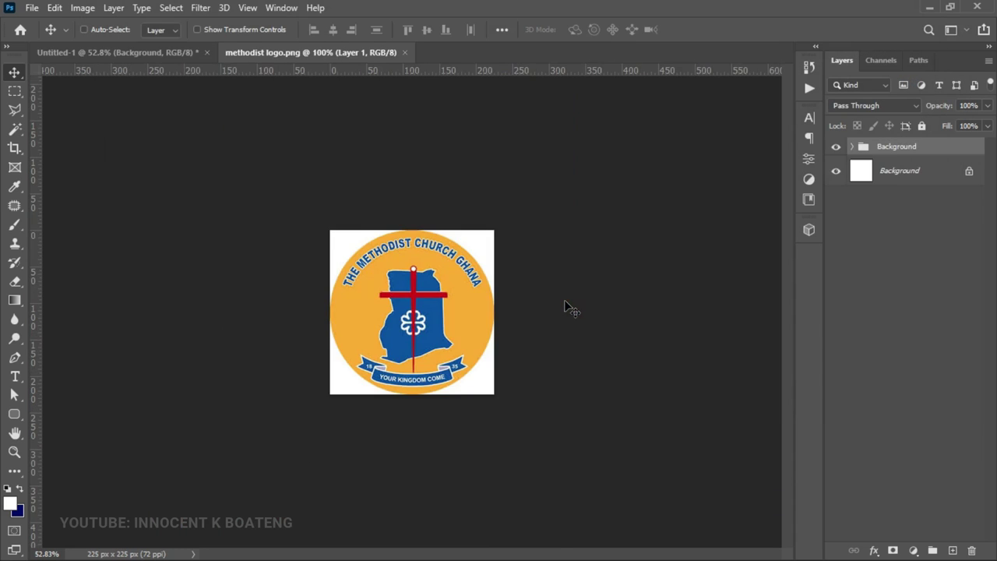
# Select the four white corners around the round logo with the Magic Wand and delete them
pyautogui.press('w')
pyautogui.click(340, 236)
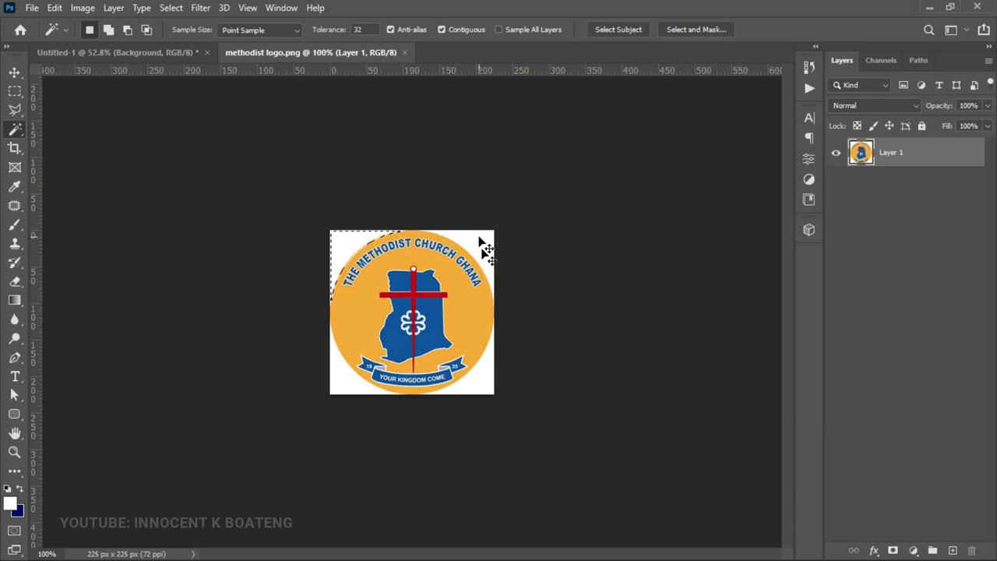
pyautogui.rightClick(13, 126)
pyautogui.click(69, 156)
pyautogui.keyDown('shift'); pyautogui.click(482, 248); pyautogui.keyUp('shift')
pyautogui.keyDown('shift'); pyautogui.click(481, 382); pyautogui.keyUp('shift')
pyautogui.keyDown('shift'); pyautogui.click(359, 391); pyautogui.keyUp('shift')
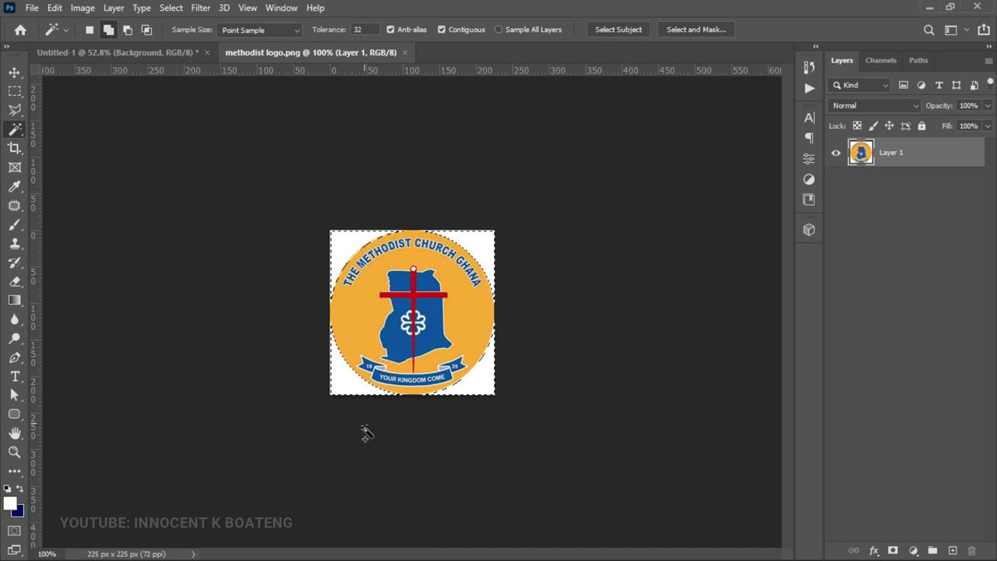
pyautogui.press('Delete')
pyautogui.hotkey('ctrl', 'd')
pyautogui.press('v')
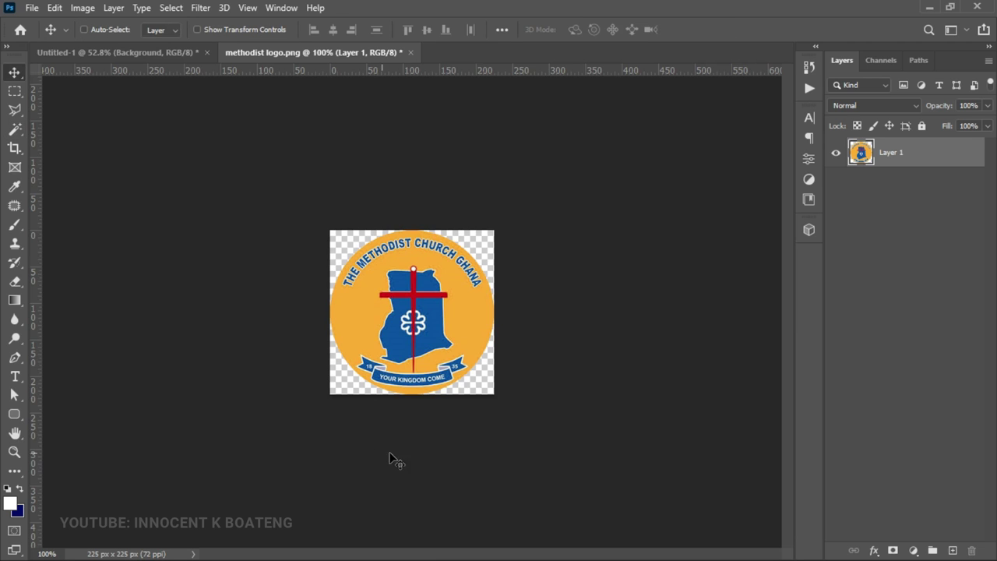
# Bring the cut-out logo into the flyer document near its upper middle and scale it to about 64%
pyautogui.moveTo(426, 306); pyautogui.dragTo(181, 52)
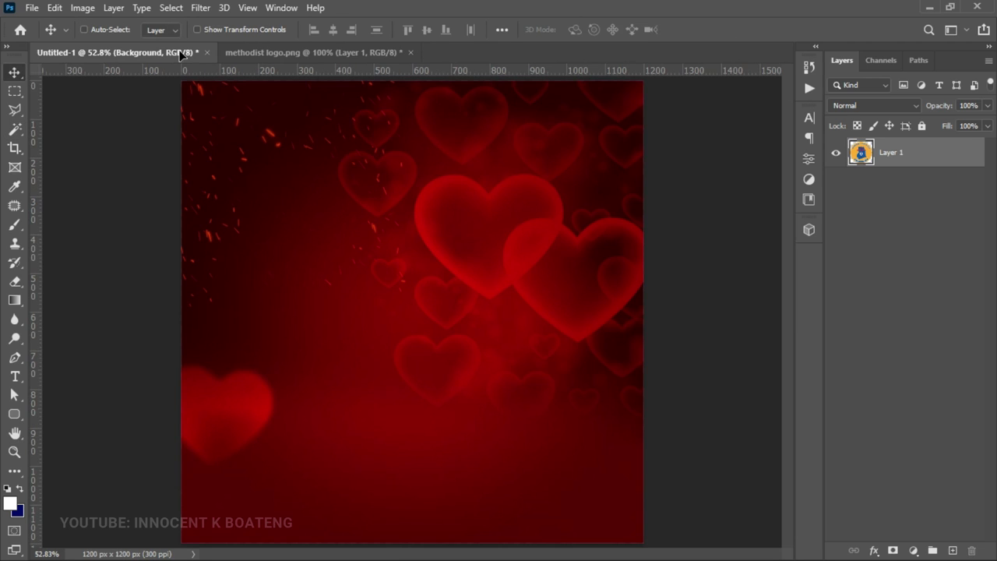
pyautogui.moveTo(412, 162); pyautogui.dragTo(471, 243)
pyautogui.hotkey('ctrl', 't')
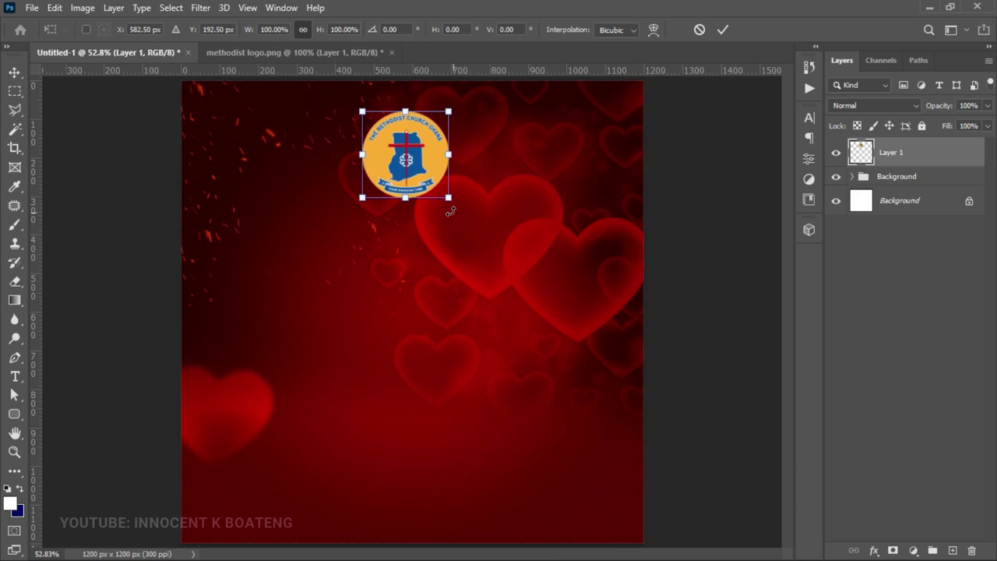
pyautogui.moveTo(449, 199); pyautogui.dragTo(416, 168)
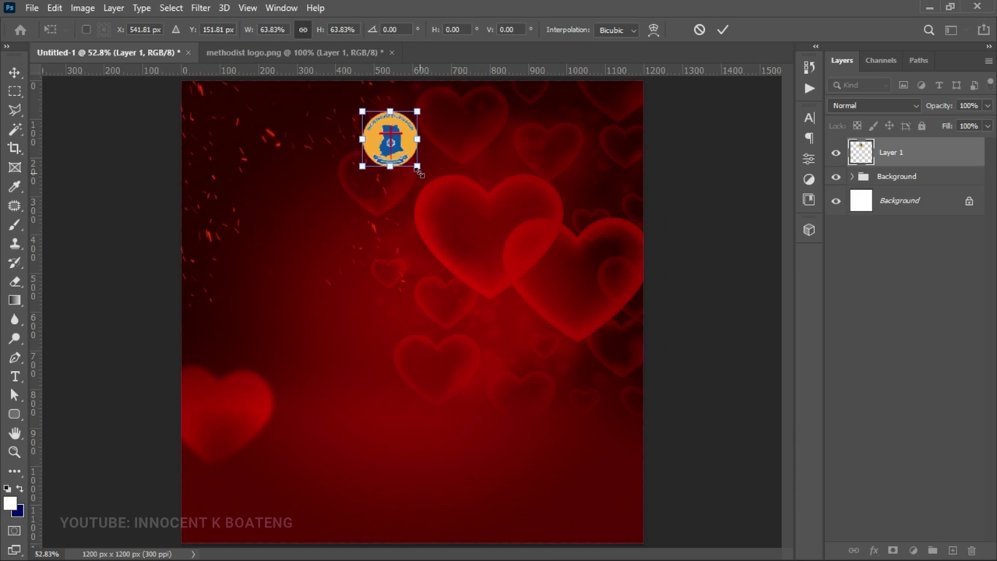
pyautogui.press('Return')
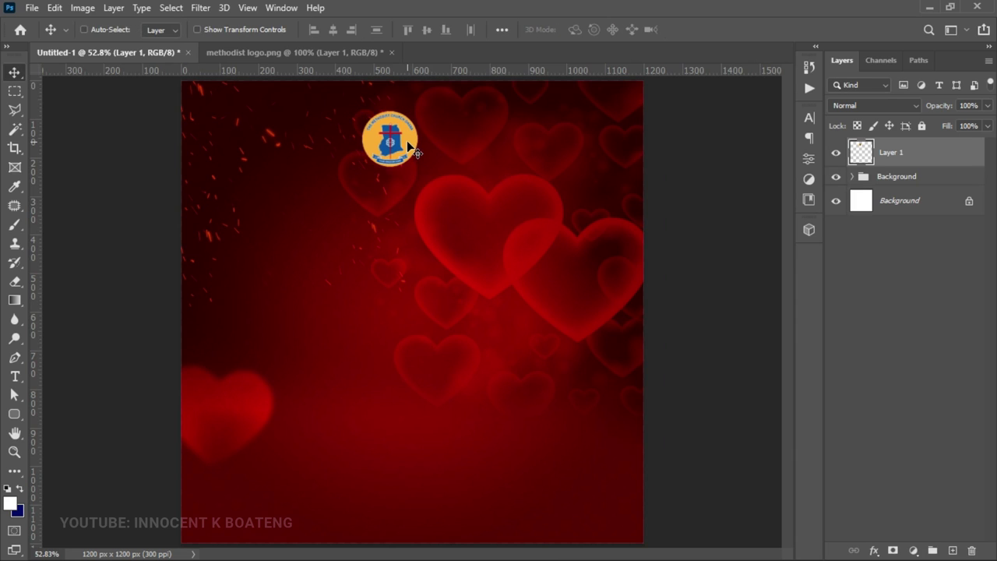
# Center the logo horizontally on the canvas
pyautogui.hotkey('ctrl', 'a')
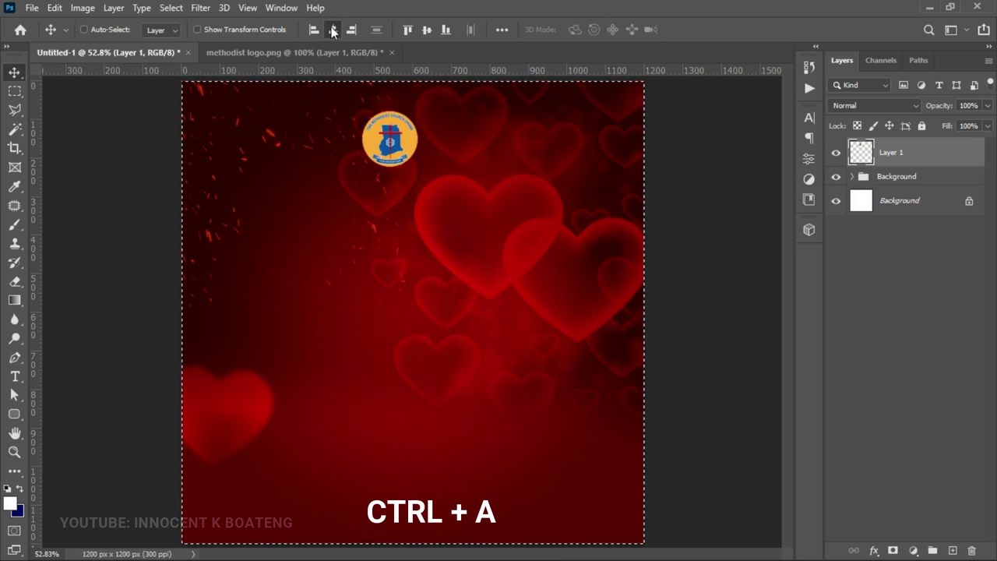
pyautogui.click(333, 31)
pyautogui.hotkey('ctrl', 'd')
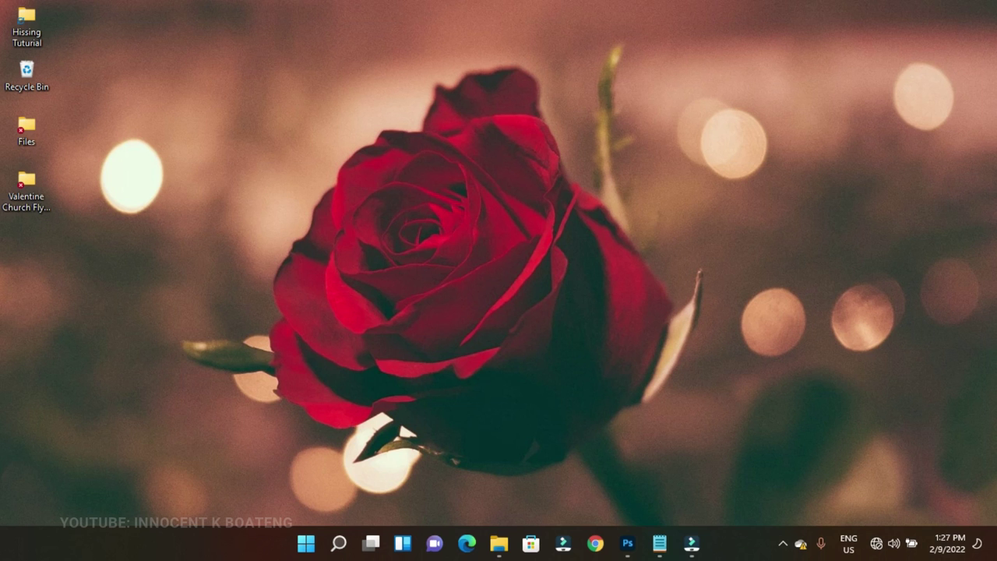
# Copy the three heading lines, THE METHODIST CHURCH GHANA through EBENEZER SOCIETY, AFRANCHO, from the Notepad notes and return to Photoshop
pyautogui.click(659, 543)
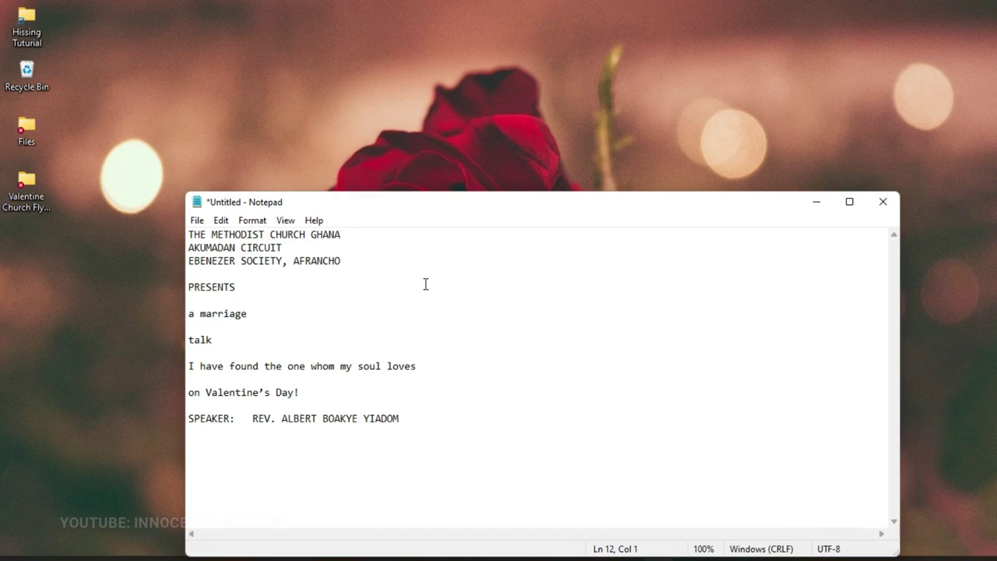
pyautogui.moveTo(370, 263); pyautogui.dragTo(176, 227)
pyautogui.hotkey('ctrl', 'c')
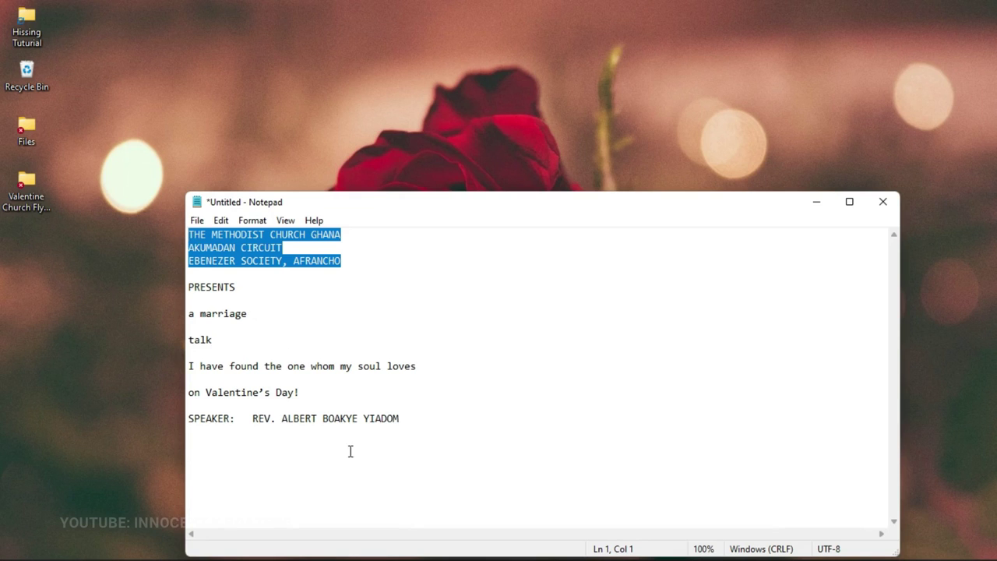
pyautogui.click(817, 204)
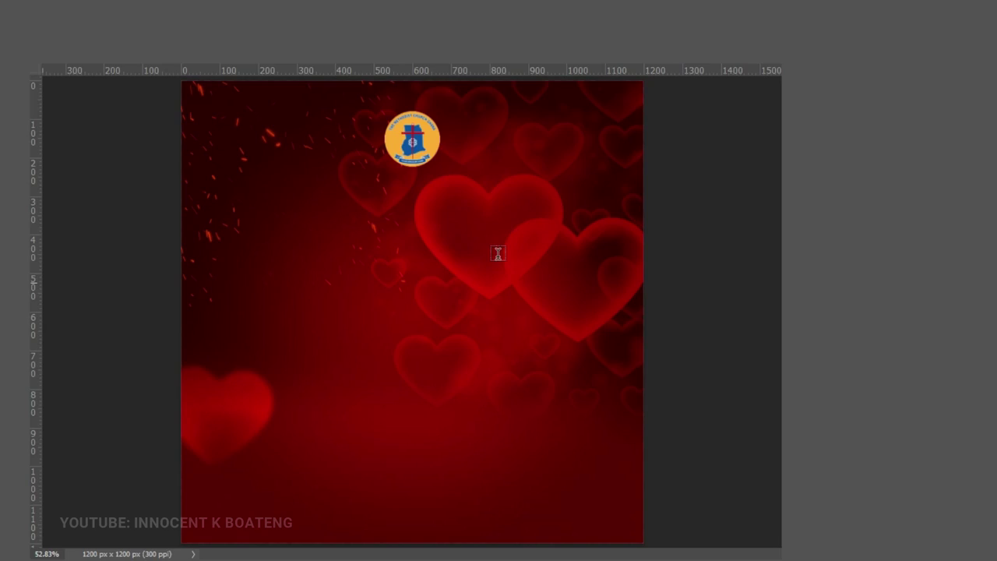
# Place the three copied heading lines, THE METHODIST CHURCH GHANA through EBENEZER SOCIETY, AFRANCHO, as a text block below the logo
pyautogui.click(399, 201)
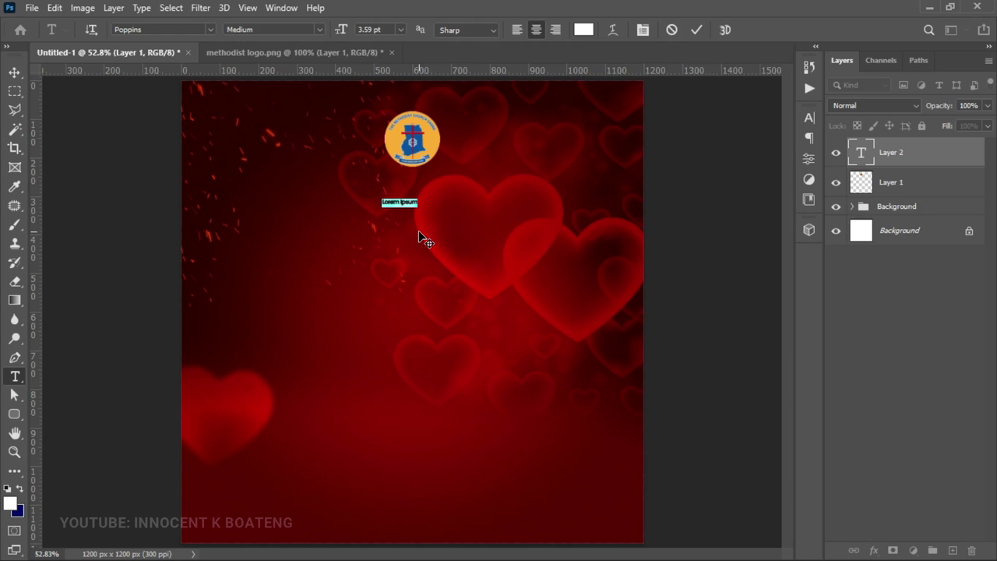
pyautogui.press('ctrl')
pyautogui.hotkey('ctrl', 'v')
pyautogui.hotkey('ctrl', 'a')
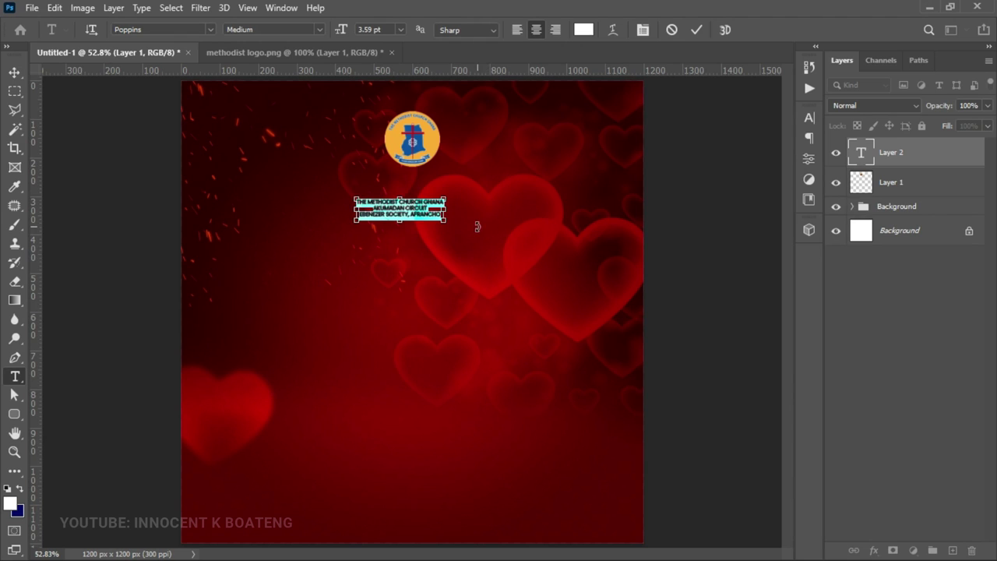
pyautogui.hotkey('ctrl', 'Return')
# Scale up the three-line heading below the logo
pyautogui.press('z')
pyautogui.hotkey('ctrl', '-')
pyautogui.hotkey('ctrl', 't')
pyautogui.moveTo(484, 255); pyautogui.dragTo(507, 265)
pyautogui.press('Return')
# Center the enlarged three-line heading horizontally on the canvas
pyautogui.press('z')
pyautogui.hotkey('ctrl', 'a')
pyautogui.press('v')
pyautogui.moveTo(414, 154); pyautogui.dragTo(392, 154)
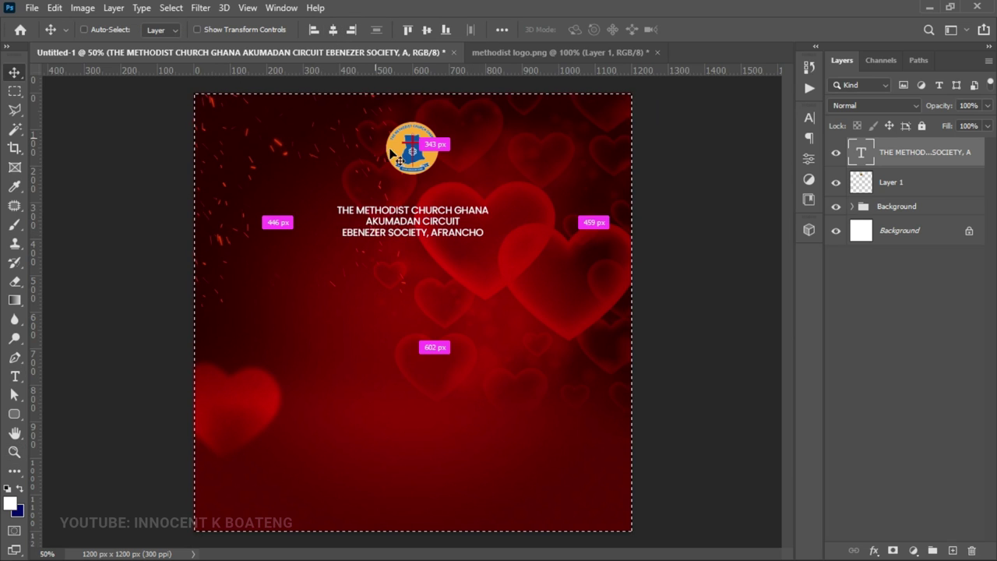
pyautogui.hotkey('ctrl', 'd')
# Move the heading up closer to the logo and scale it to about 117%
pyautogui.moveTo(445, 267); pyautogui.dragTo(513, 231)
pyautogui.hotkey('ctrl', 't')
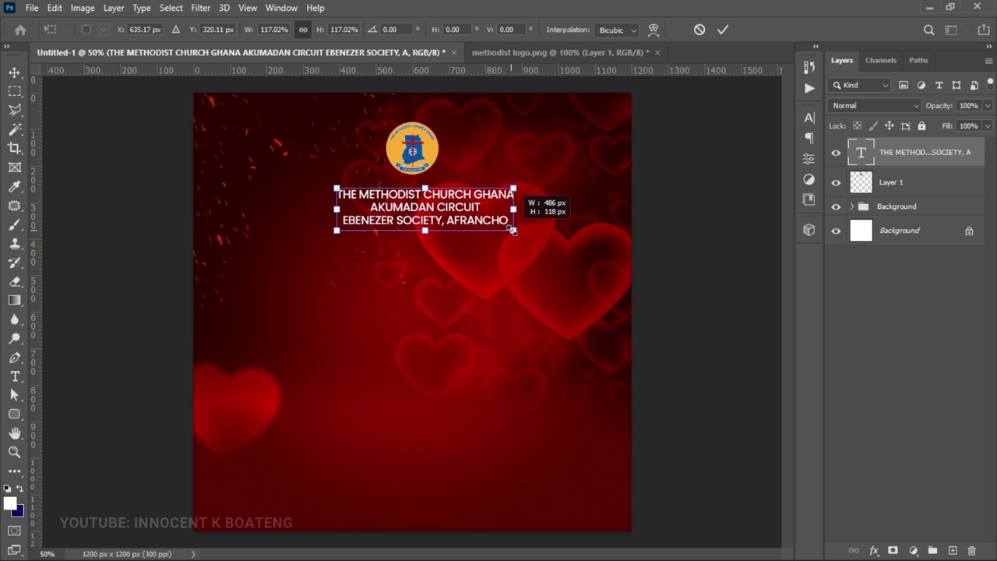
pyautogui.press('Return')
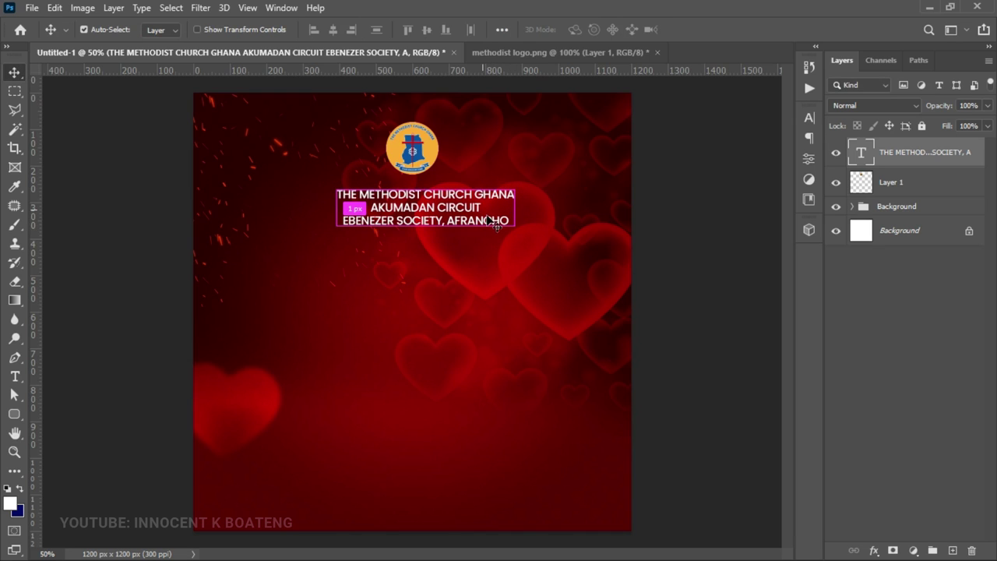
# Add the line PRESENTS to the end of the heading text, separated from AFRANCHO by one blank line
pyautogui.press('t')
pyautogui.click(506, 221)
pyautogui.press('Return')
pyautogui.write('P')
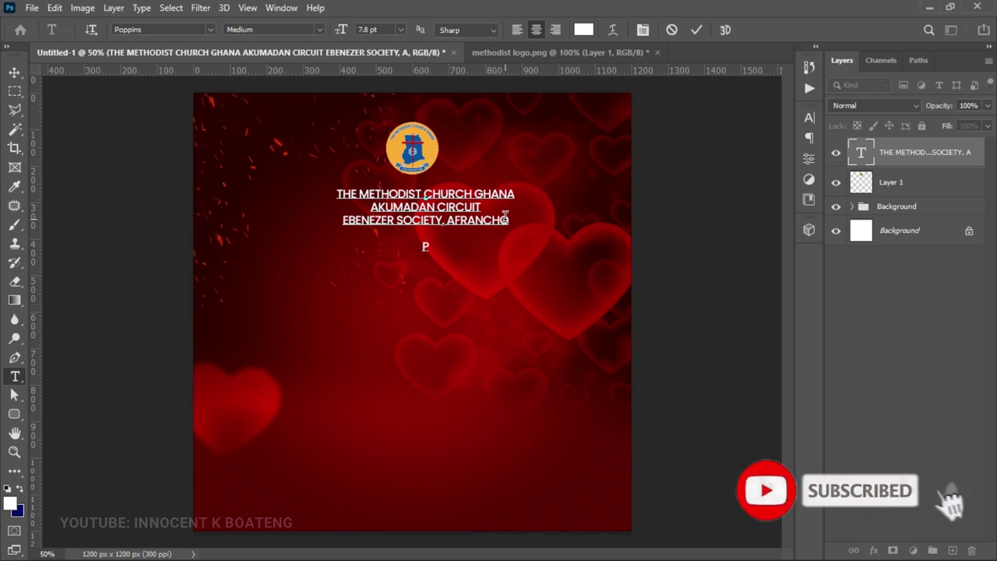
pyautogui.write('RESENTS')
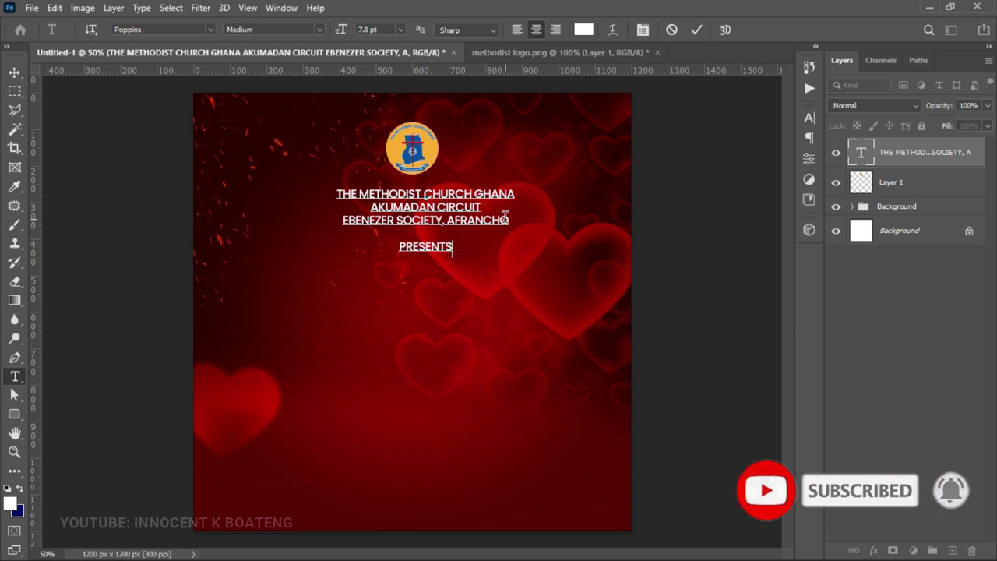
pyautogui.hotkey('ctrl', 'Return')
# Center the whole heading text block, including PRESENTS, horizontally on the canvas
pyautogui.press('v')
pyautogui.hotkey('ctrl', 'a')
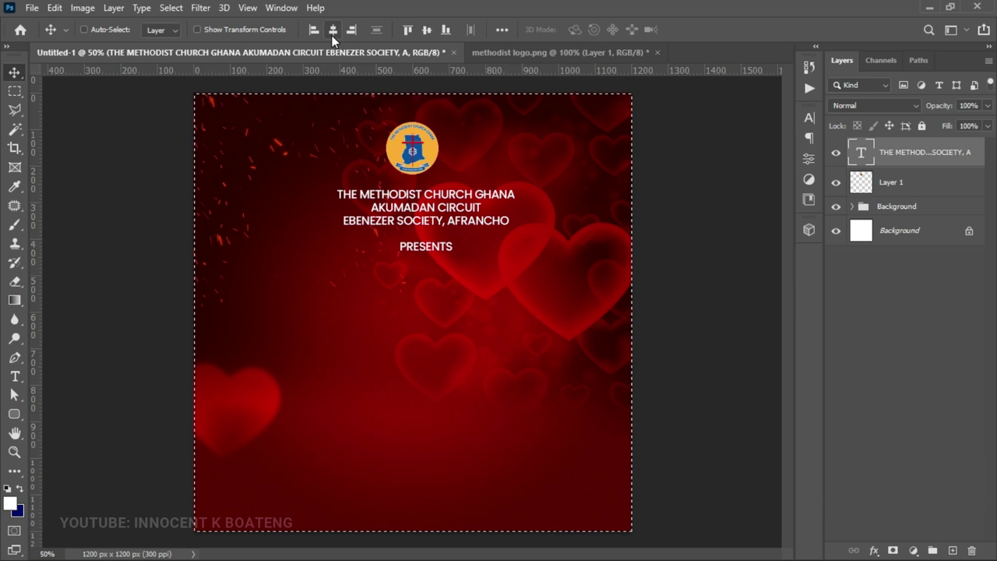
pyautogui.click(333, 30)
pyautogui.hotkey('ctrl', 'd')
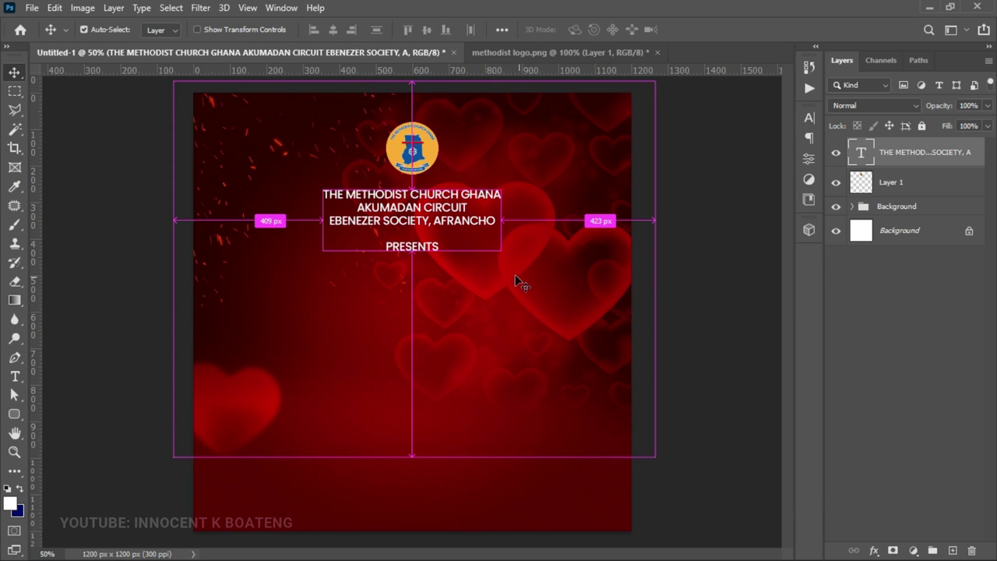
# Duplicate the heading text layer, place the copy below PRESENTS and replace its text with "a marriage"
pyautogui.hotkey('ctrl', 'j')
pyautogui.moveTo(460, 209); pyautogui.dragTo(460, 289)
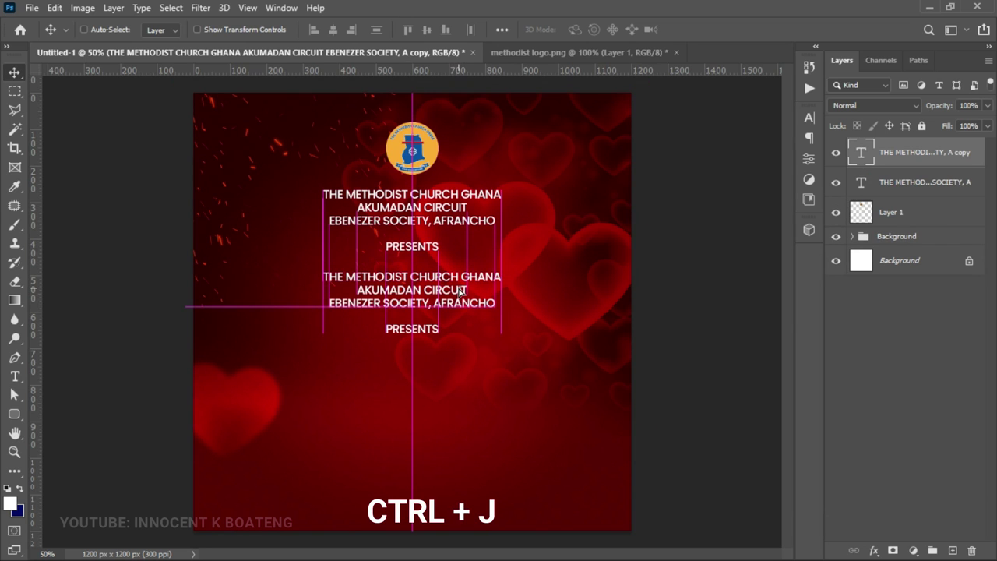
pyautogui.doubleClick(458, 287)
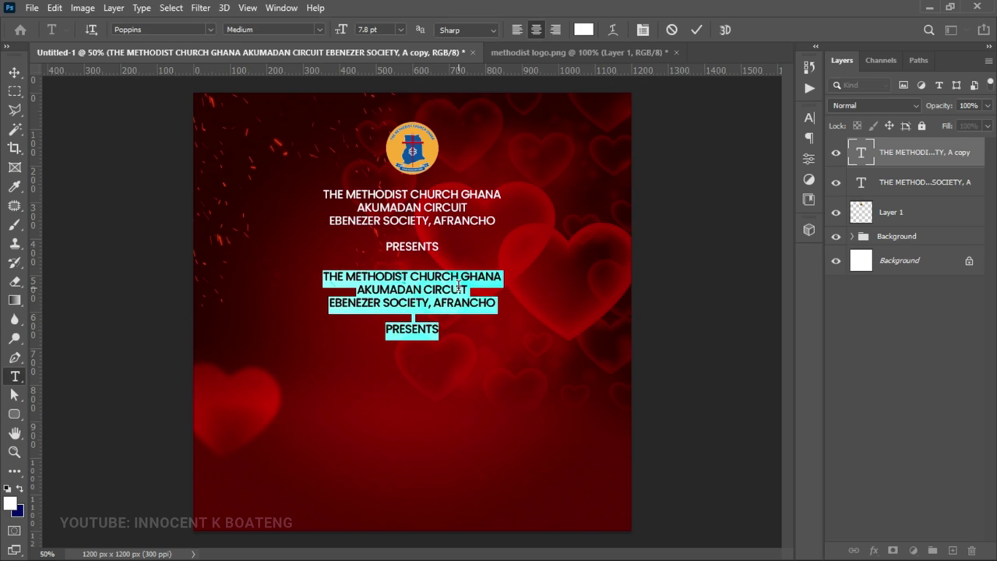
pyautogui.write('a marr')
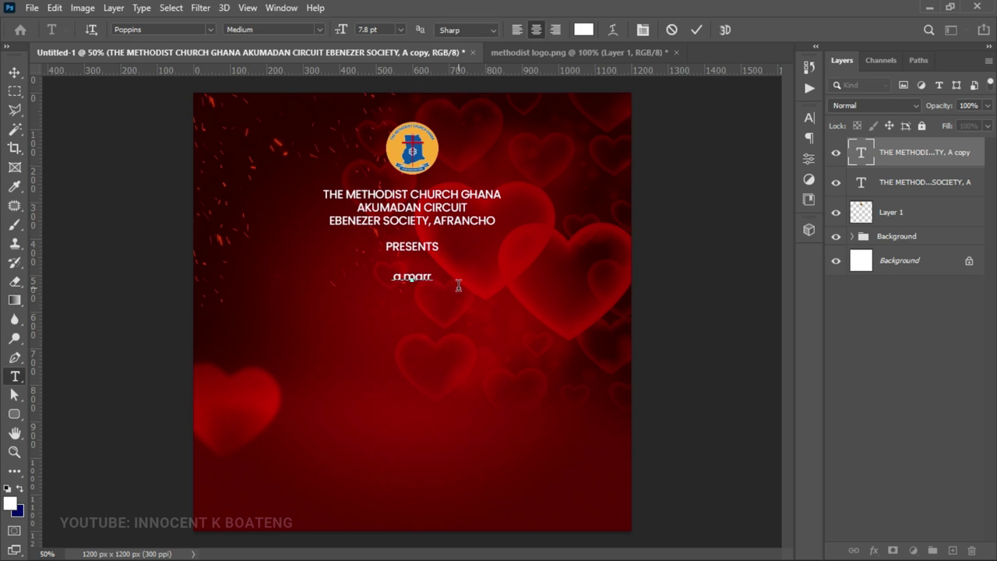
pyautogui.write('iage')
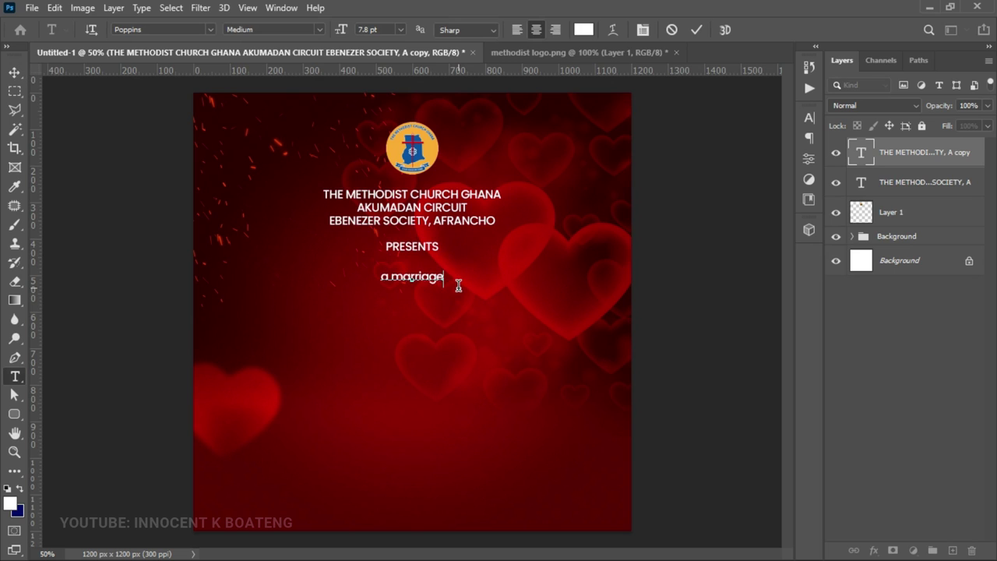
# Set the font of the "a marriage" text to I Found My Valentine Hearted Regular
pyautogui.hotkey('ctrl', 'a')
pyautogui.click(181, 30)
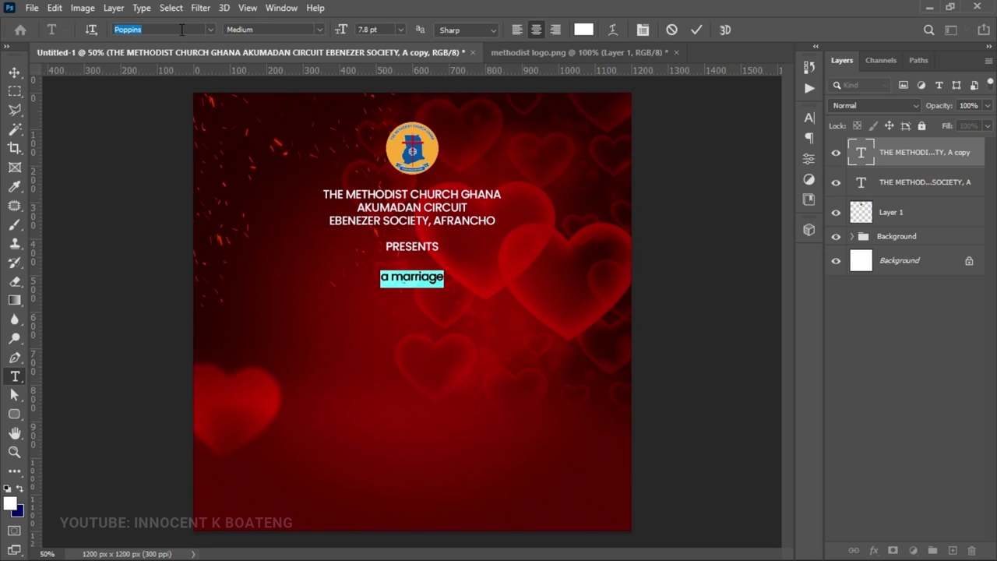
pyautogui.write('i found')
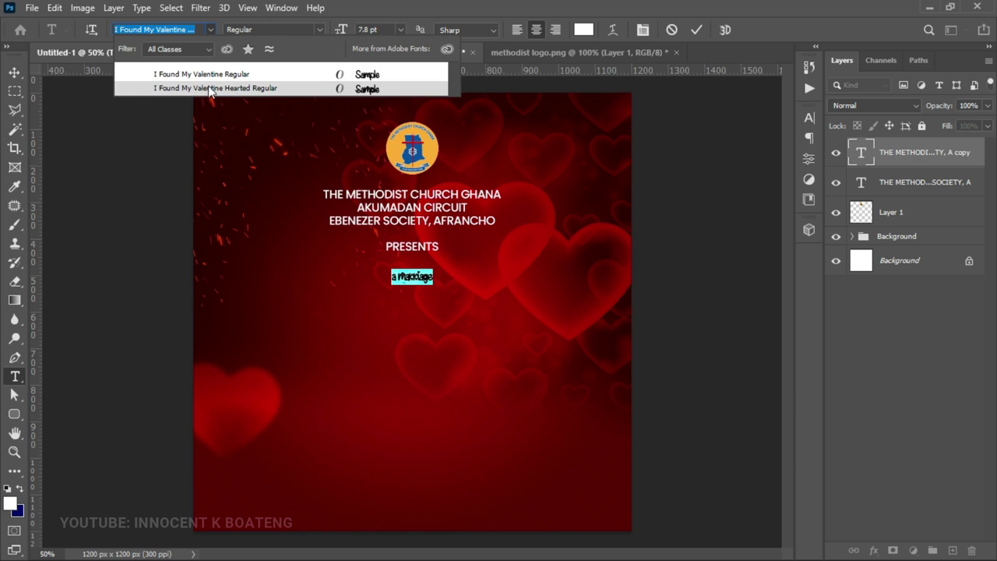
pyautogui.click(240, 89)
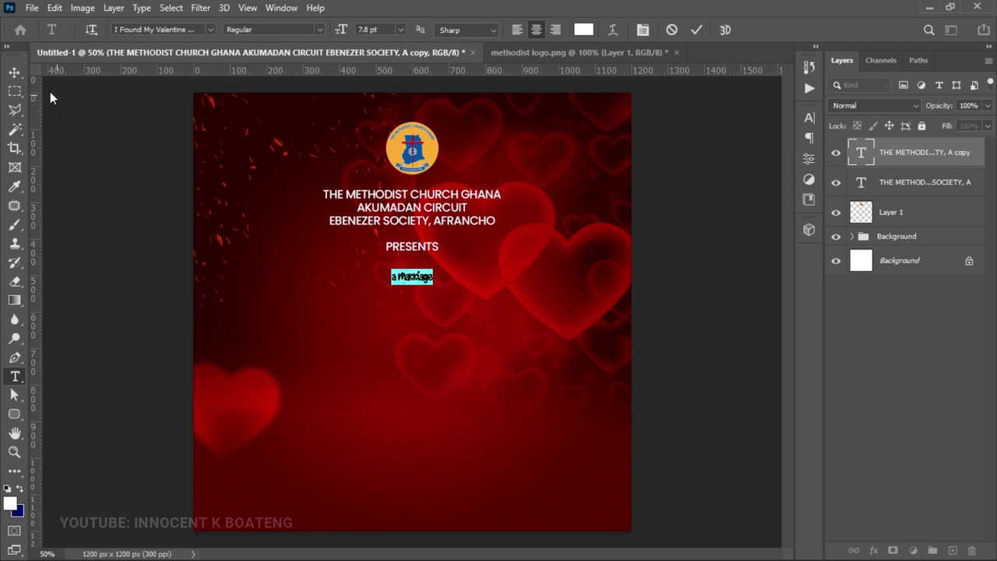
pyautogui.click(14, 71)
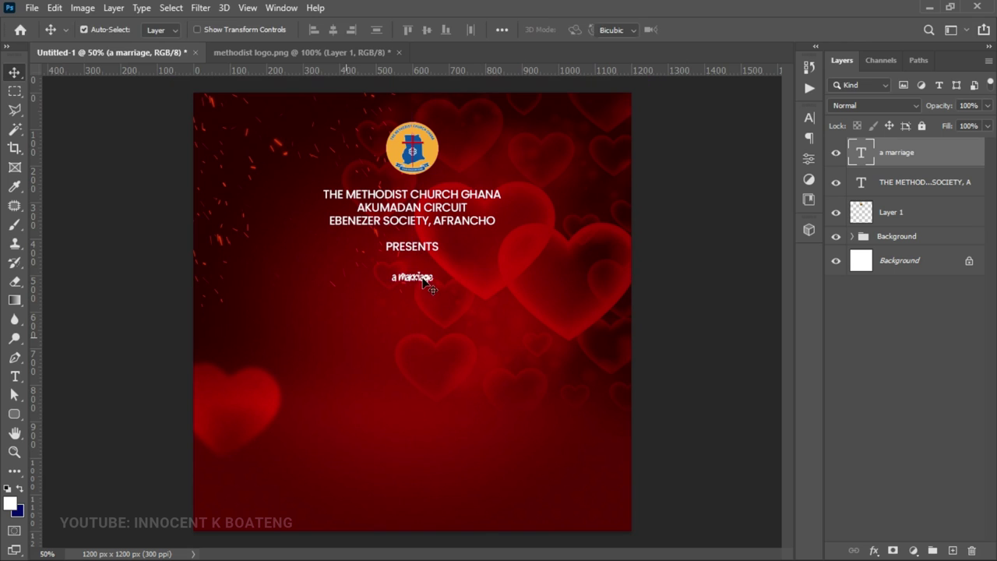
# Enlarge the "a marriage" text to roughly twice its size and center it horizontally on the canvas
pyautogui.hotkey('ctrl', 't')
pyautogui.moveTo(434, 284); pyautogui.dragTo(476, 296)
pyautogui.press('Return')
pyautogui.hotkey('ctrl', 'a')
pyautogui.click(332, 29)
pyautogui.hotkey('ctrl', 'd')
pyautogui.hotkey('ctrl', 'shift', '.')
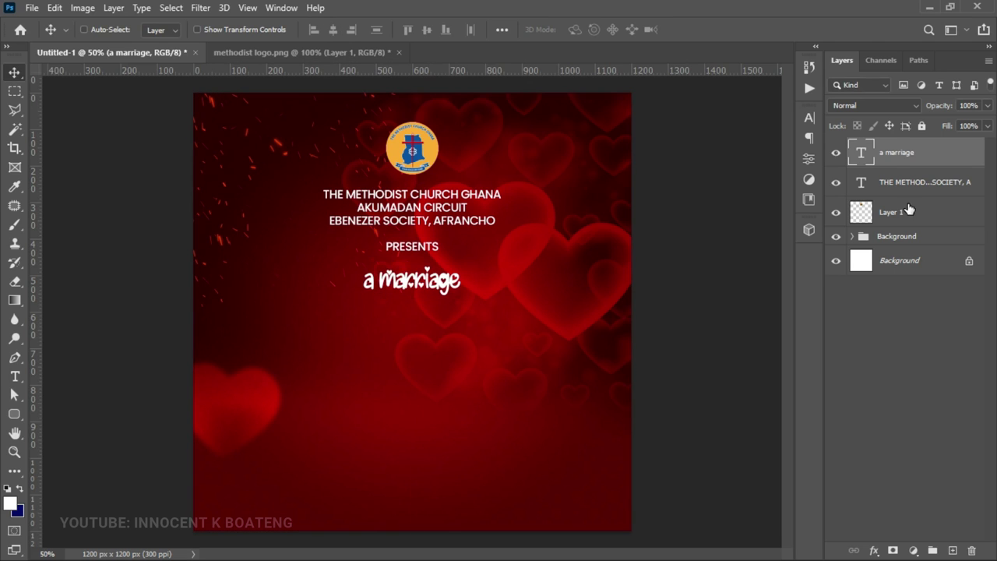
# Apply a linear Gradient Overlay to the "a marriage" layer, running from yellow febf01 to orange c07202
pyautogui.rightClick(896, 157)
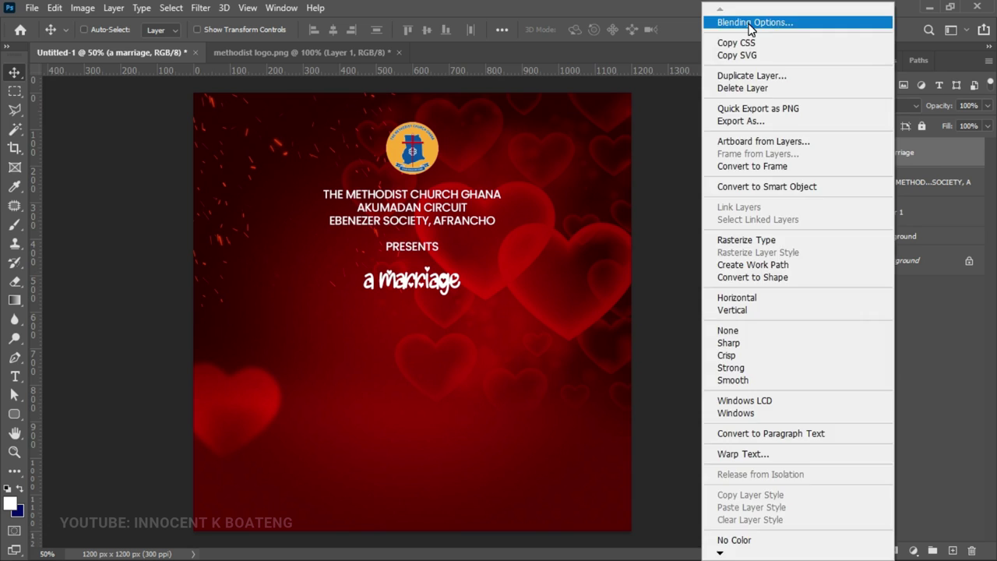
pyautogui.click(750, 23)
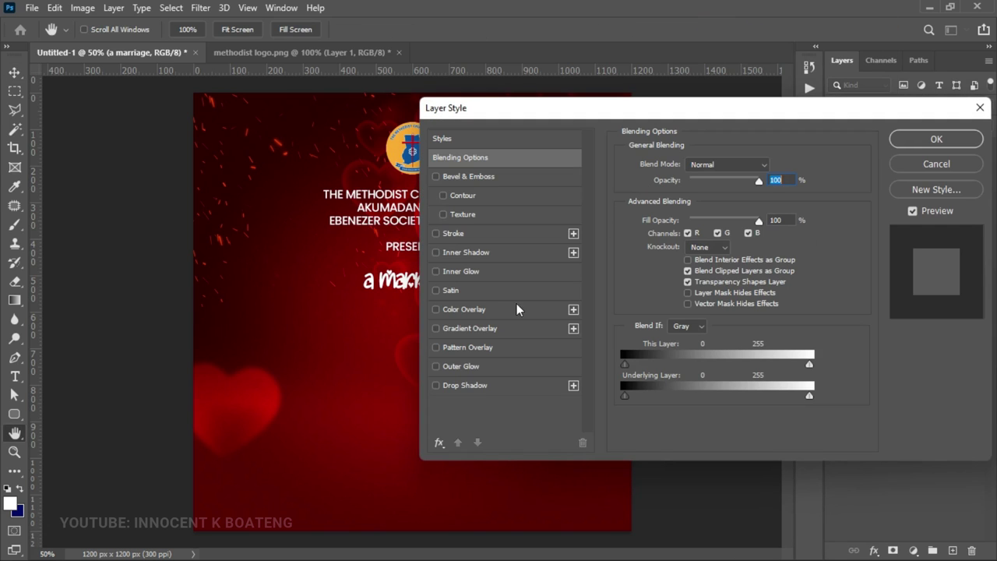
pyautogui.click(474, 328)
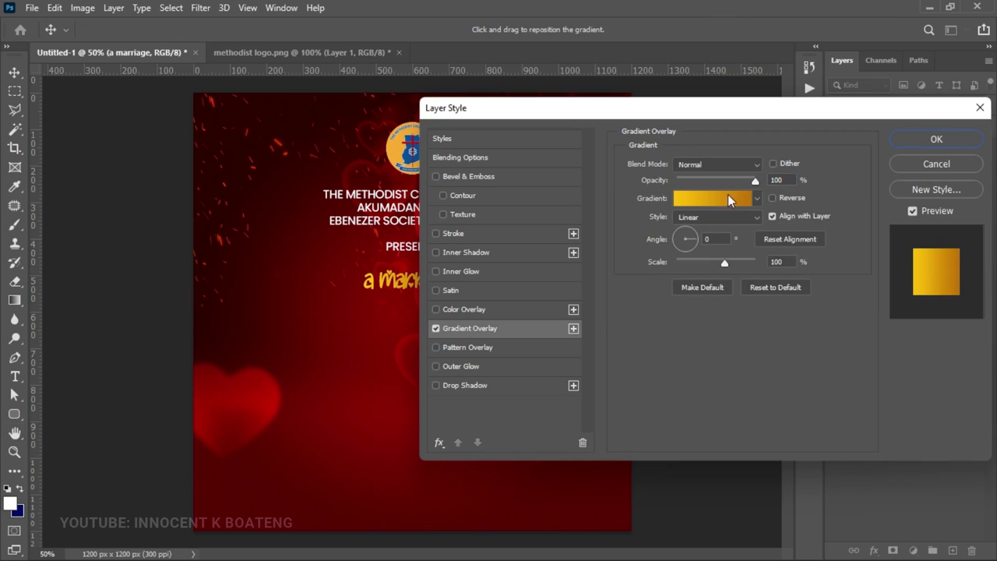
pyautogui.click(730, 199)
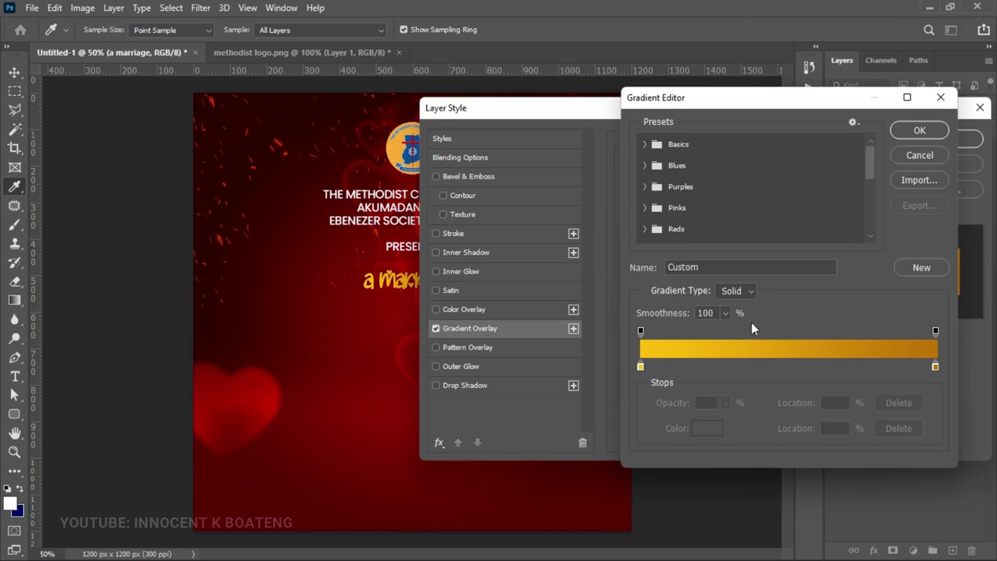
pyautogui.click(641, 366)
pyautogui.click(706, 428)
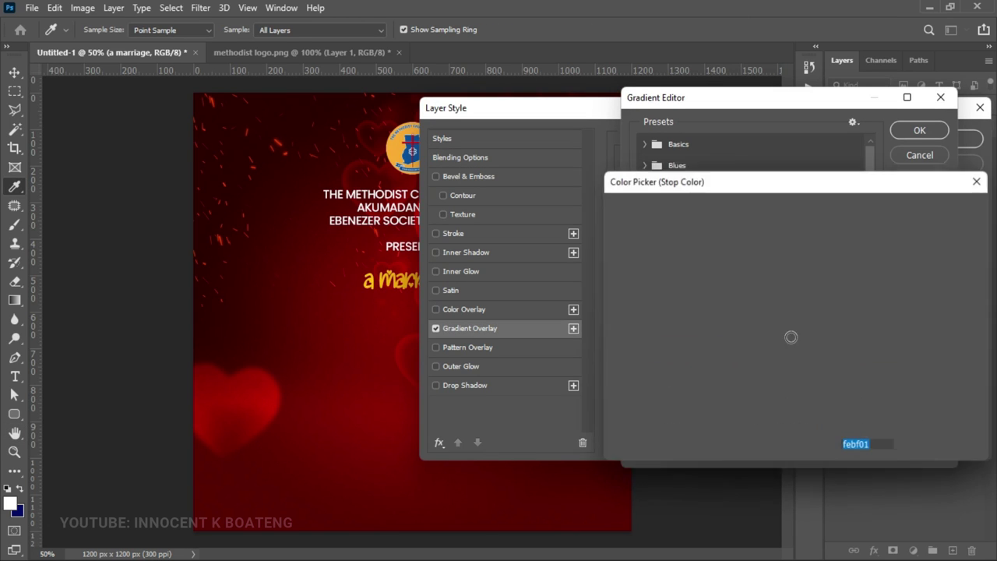
pyautogui.write('c07202')
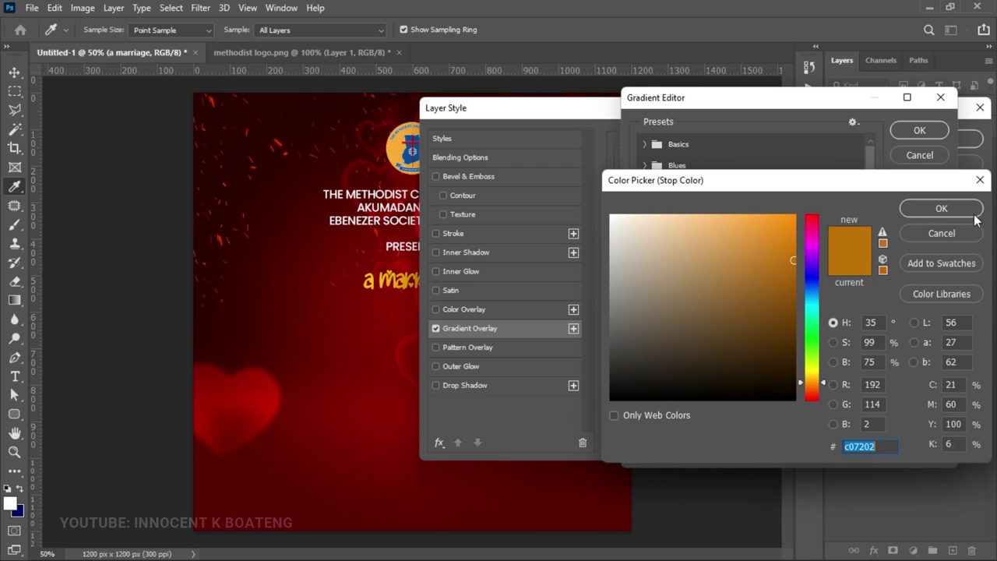
pyautogui.click(974, 212)
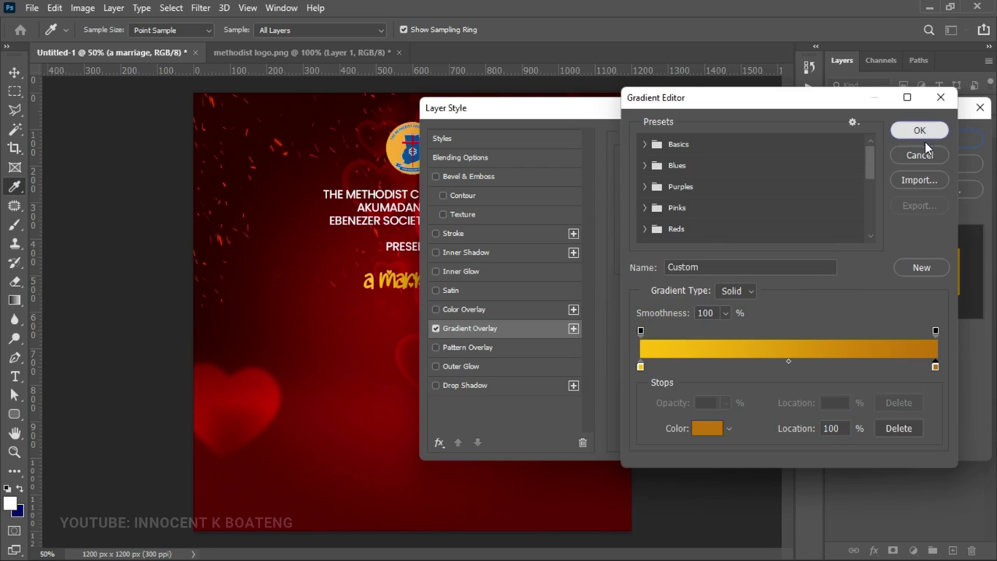
pyautogui.click(925, 138)
pyautogui.click(940, 141)
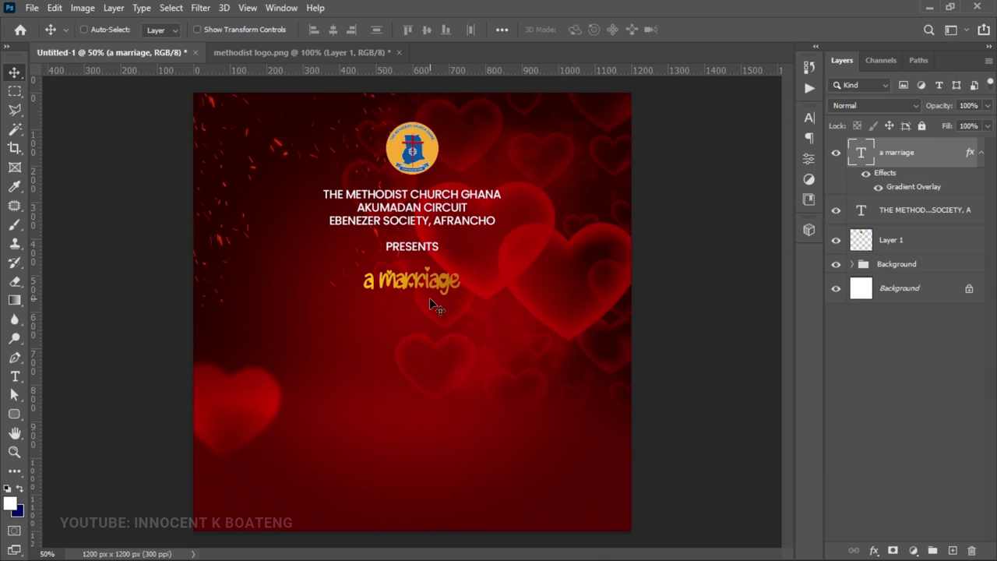
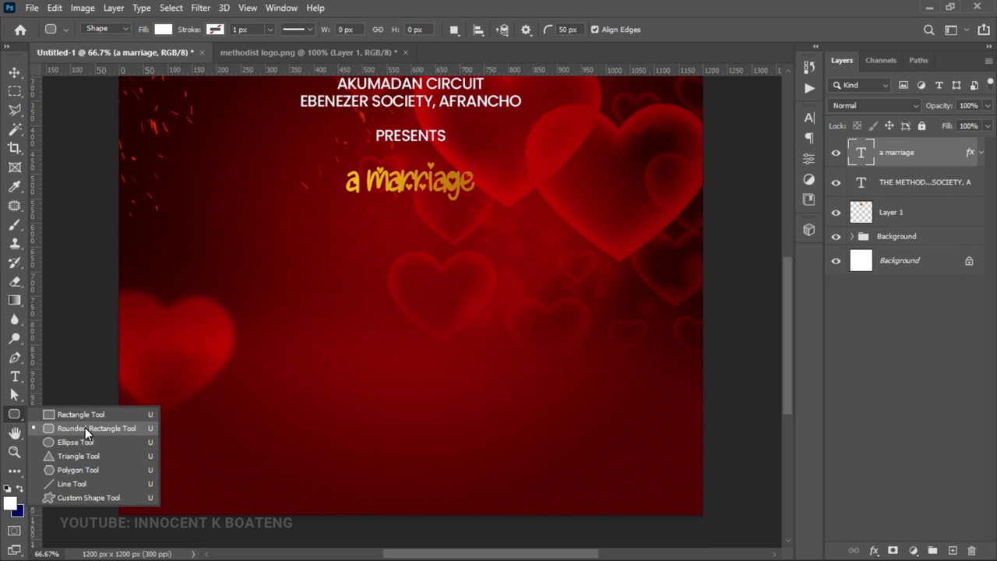
# Draw a white rounded rectangle with a 100 px corner radius, about 596 by 289 px, below "a marriage"
pyautogui.click(85, 428)
pyautogui.moveTo(574, 29); pyautogui.dragTo(550, 31)
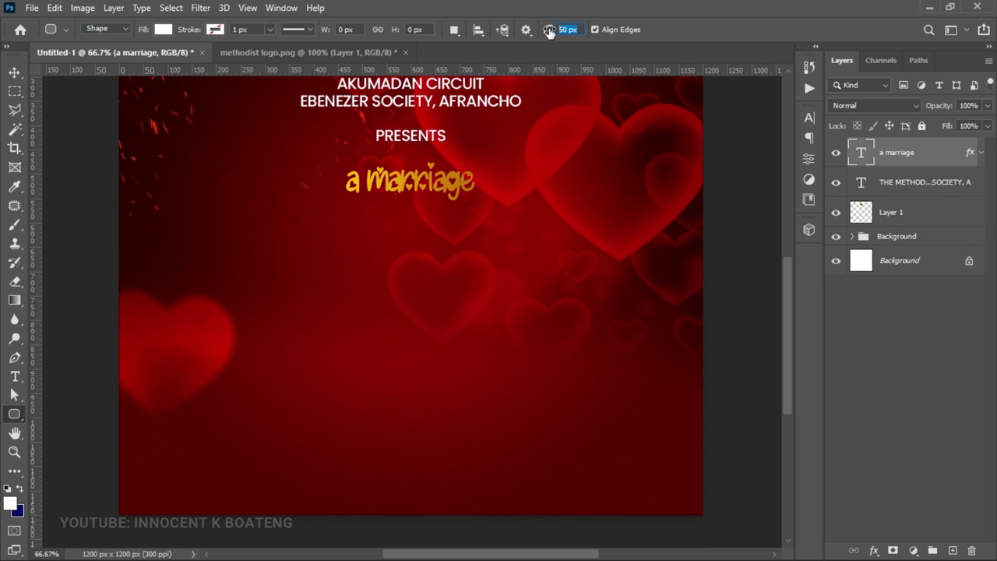
pyautogui.write('100')
pyautogui.moveTo(246, 195); pyautogui.dragTo(535, 335)
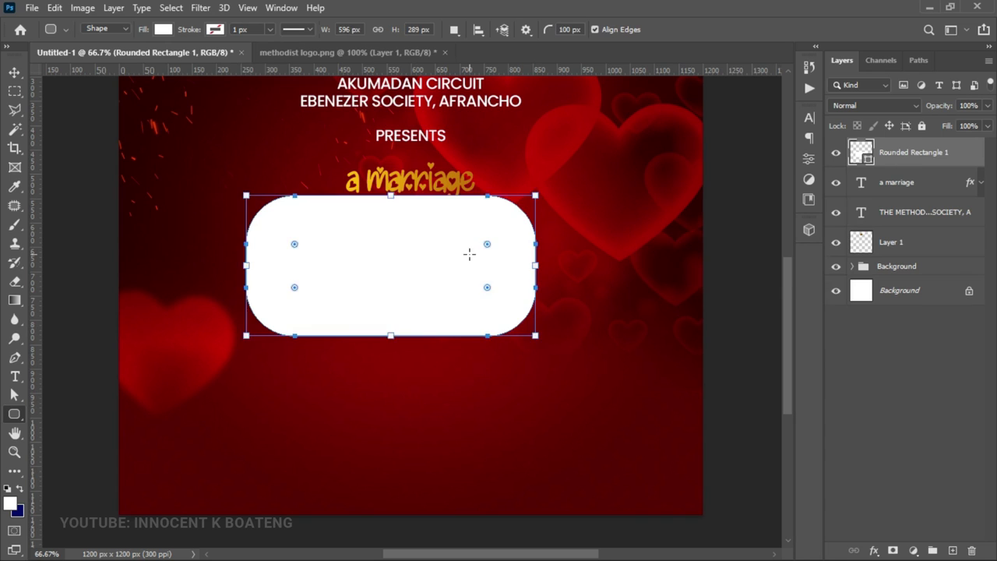
# Center the rounded rectangle horizontally on the canvas and shift it slightly down, clear of the "a marriage" text
pyautogui.press('v')
pyautogui.hotkey('ctrl', 'a')
pyautogui.click(333, 29)
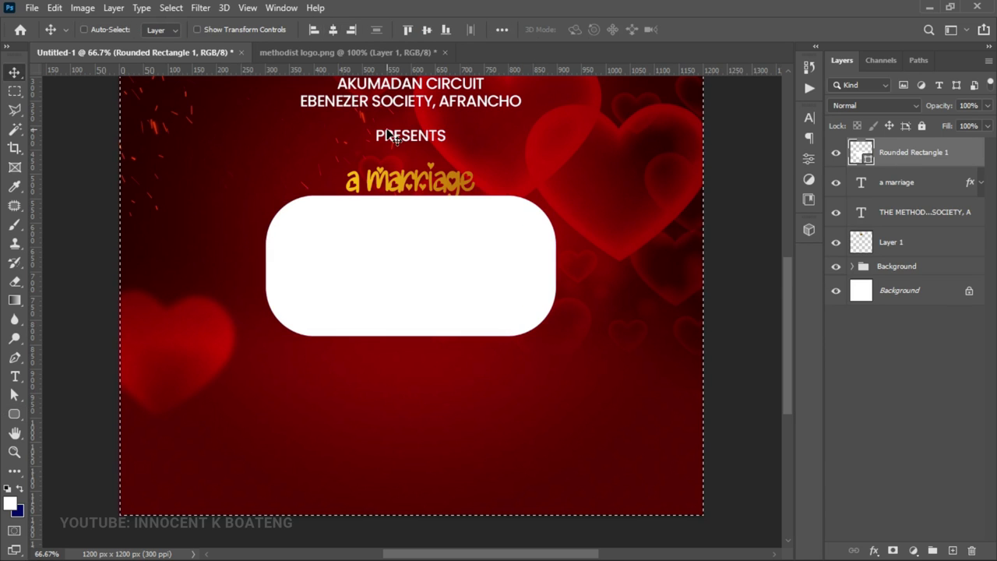
pyautogui.moveTo(464, 260); pyautogui.dragTo(466, 278)
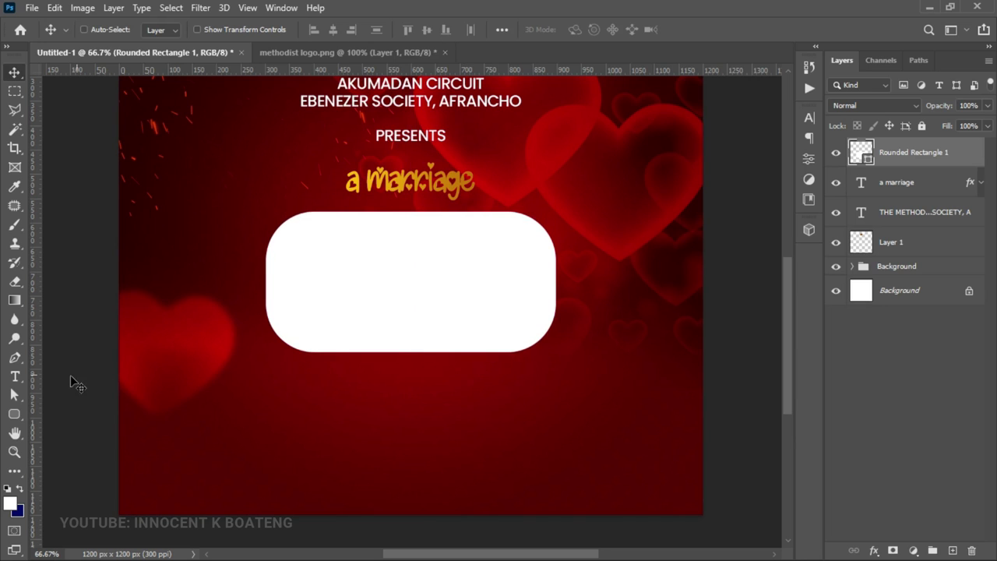
# Draw a narrow white triangle pointing up from the rounded rectangle's top edge near its right corner
pyautogui.click(17, 417)
pyautogui.press('Escape')
pyautogui.moveTo(491, 173); pyautogui.dragTo(538, 242)
pyautogui.press('v')
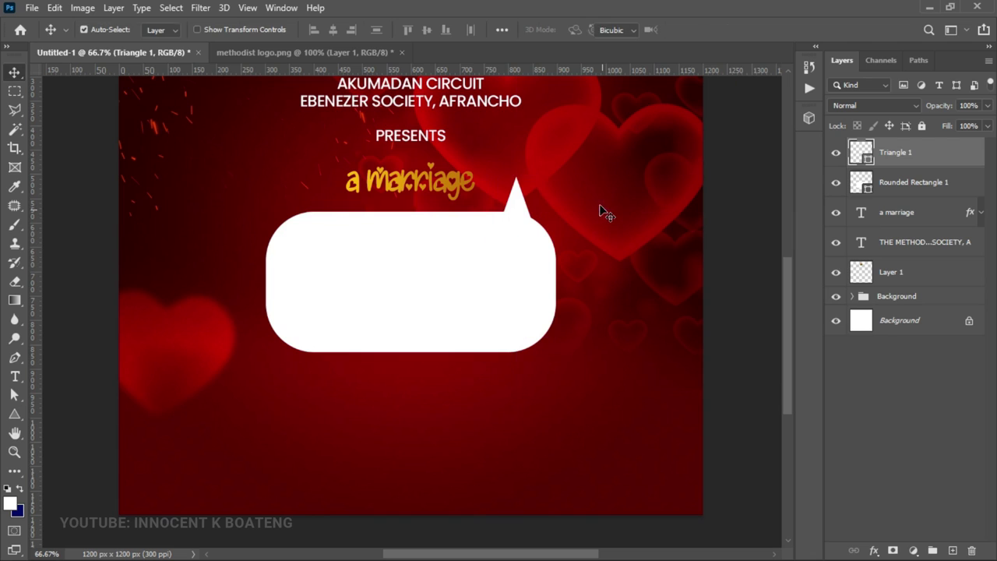
# Rotate the triangle so its tip leans right, like a speech bubble tail on the rounded rectangle
pyautogui.hotkey('ctrl', 't')
pyautogui.moveTo(562, 197); pyautogui.dragTo(519, 217)
pyautogui.press('Return')
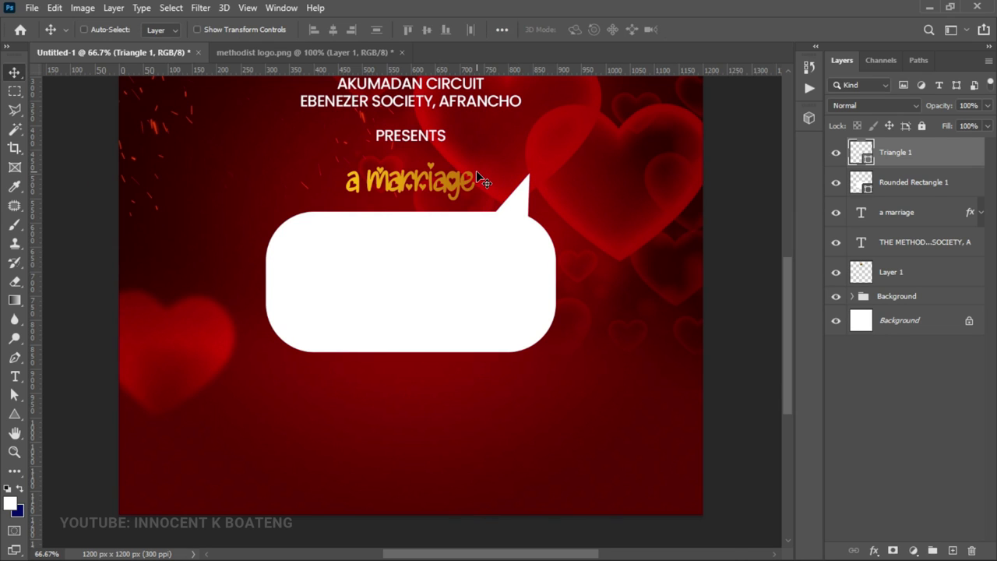
# Merge the triangle and rounded rectangle layers into one speech bubble shape
pyautogui.press('ctrl')
pyautogui.keyDown('ctrl'); pyautogui.click(923, 188); pyautogui.keyUp('ctrl')
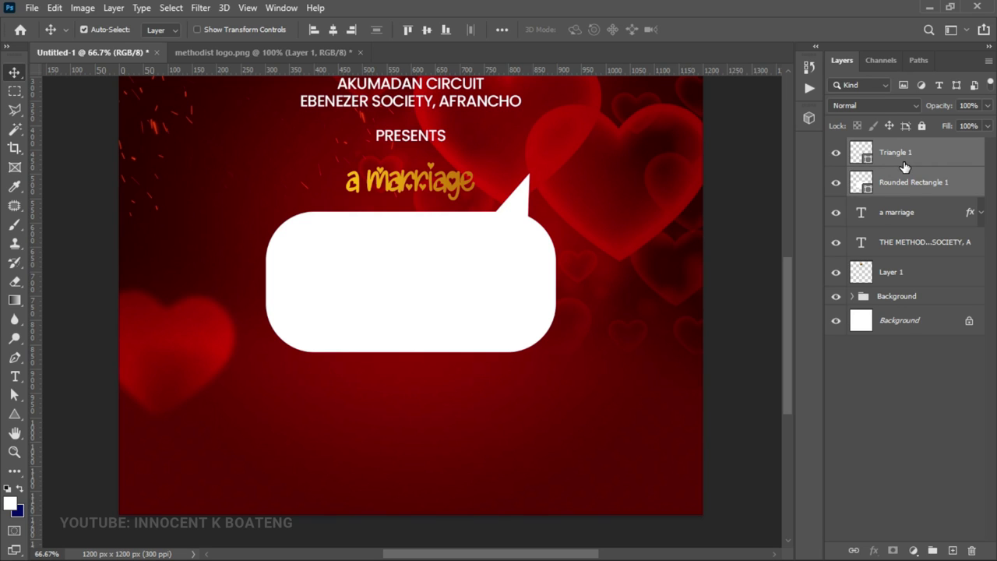
pyautogui.hotkey('ctrl', 'e')
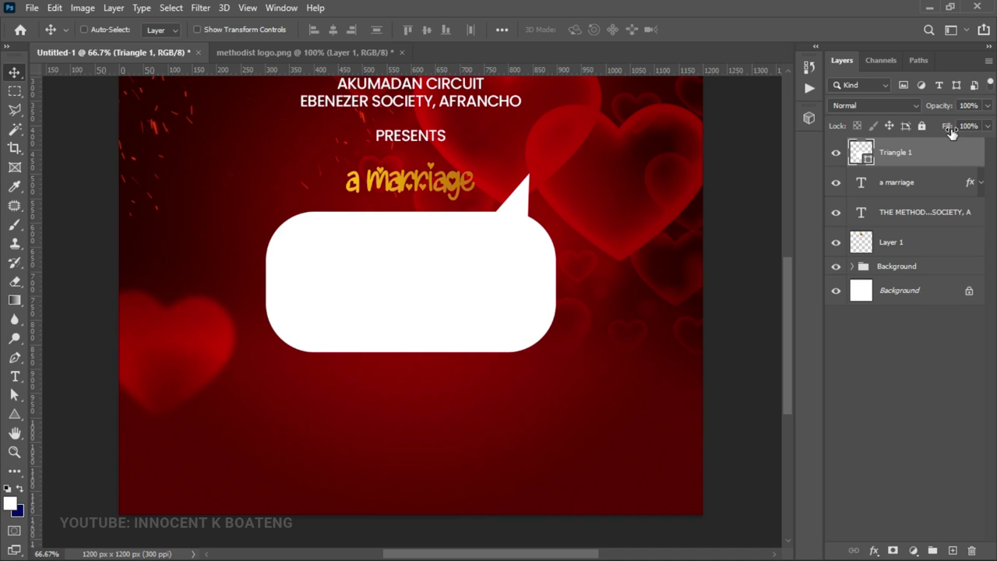
# Lower the speech bubble's fill to 2% and give it a 4 px outside stroke in red ff0000
pyautogui.moveTo(952, 127); pyautogui.dragTo(617, 129)
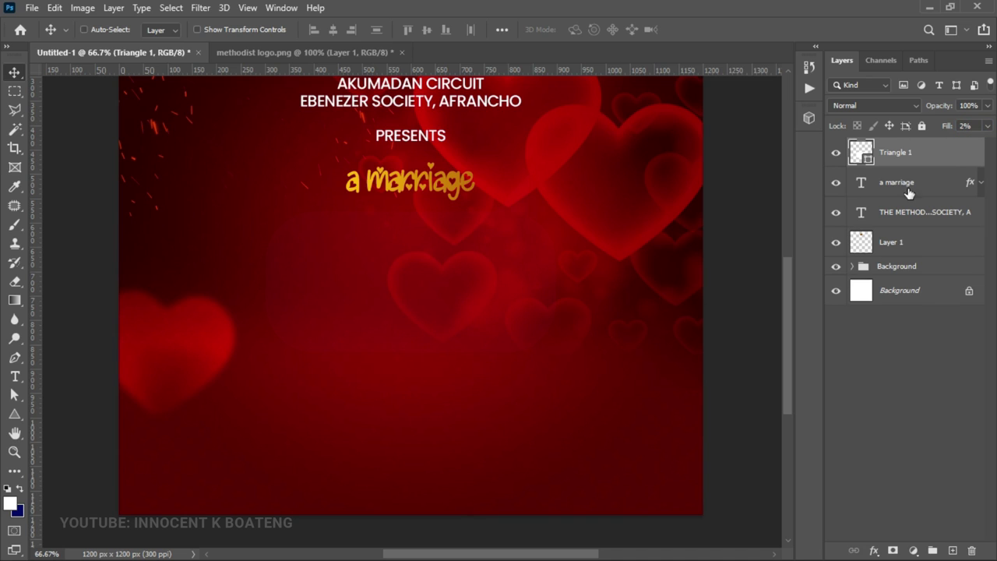
pyautogui.rightClick(916, 154)
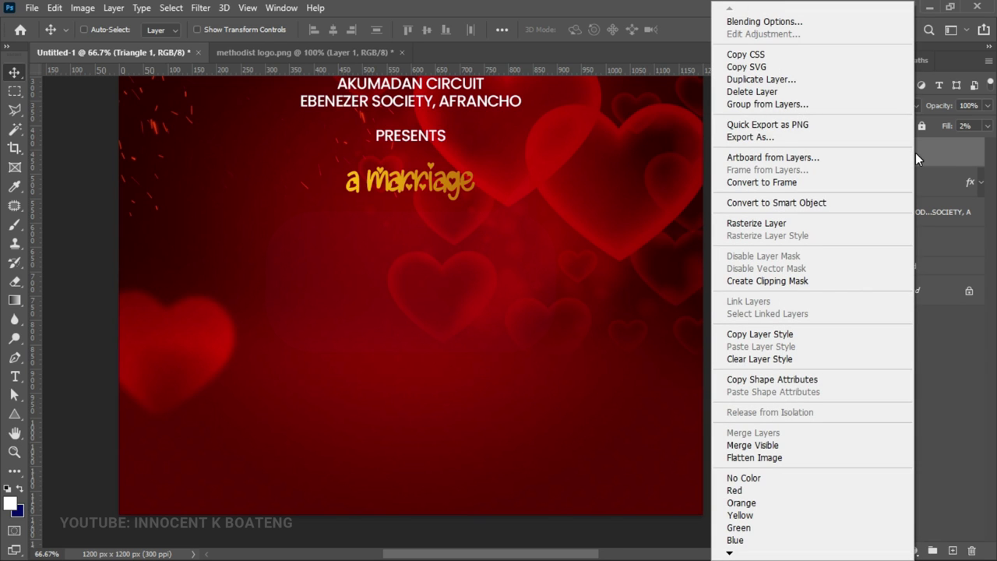
pyautogui.click(758, 22)
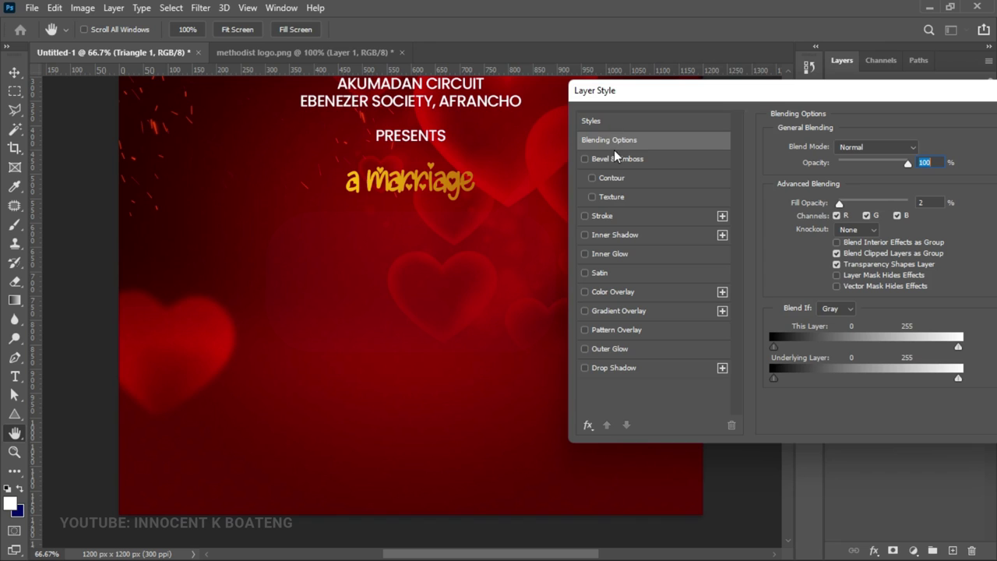
pyautogui.click(606, 215)
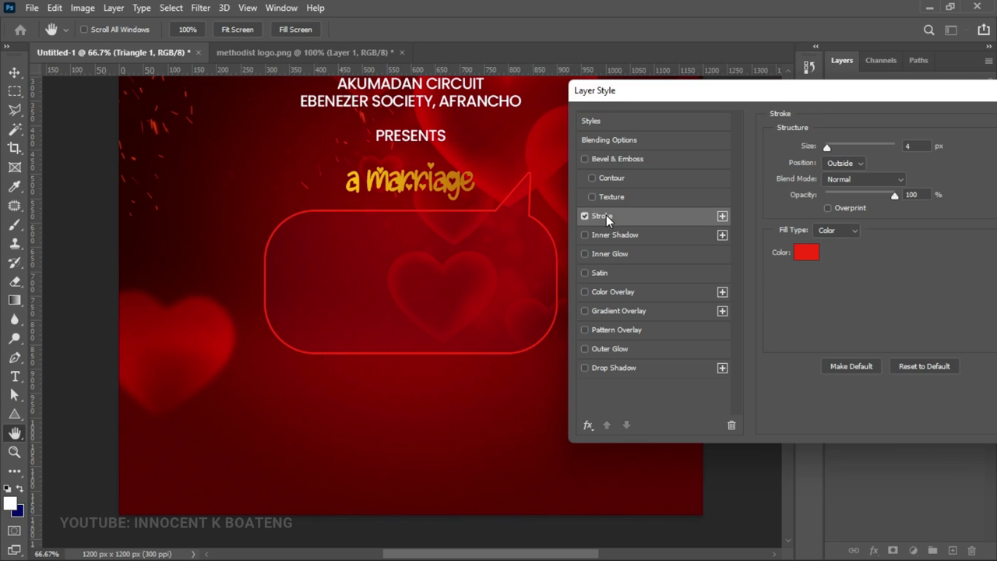
pyautogui.click(807, 253)
pyautogui.moveTo(813, 306); pyautogui.dragTo(798, 145)
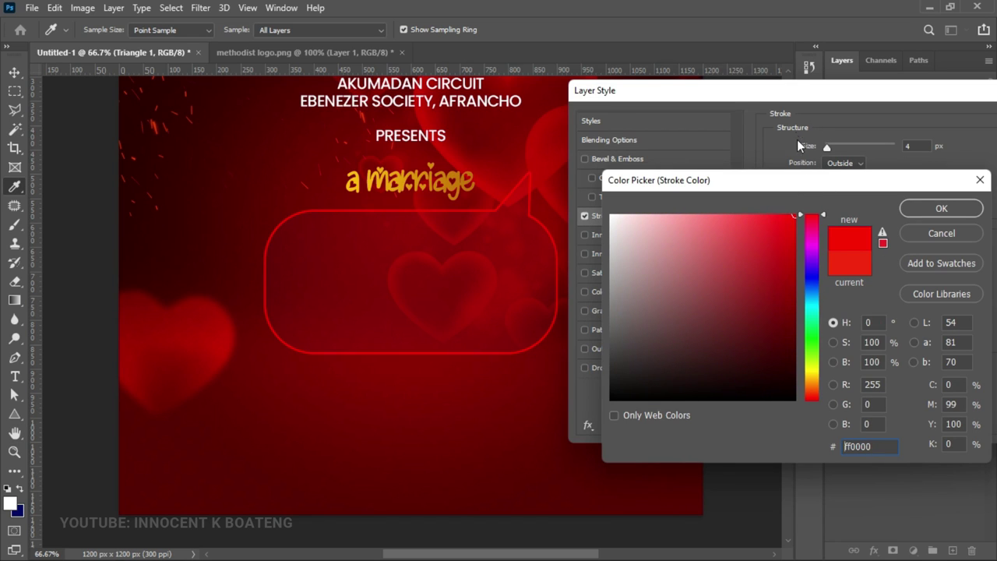
pyautogui.click(952, 207)
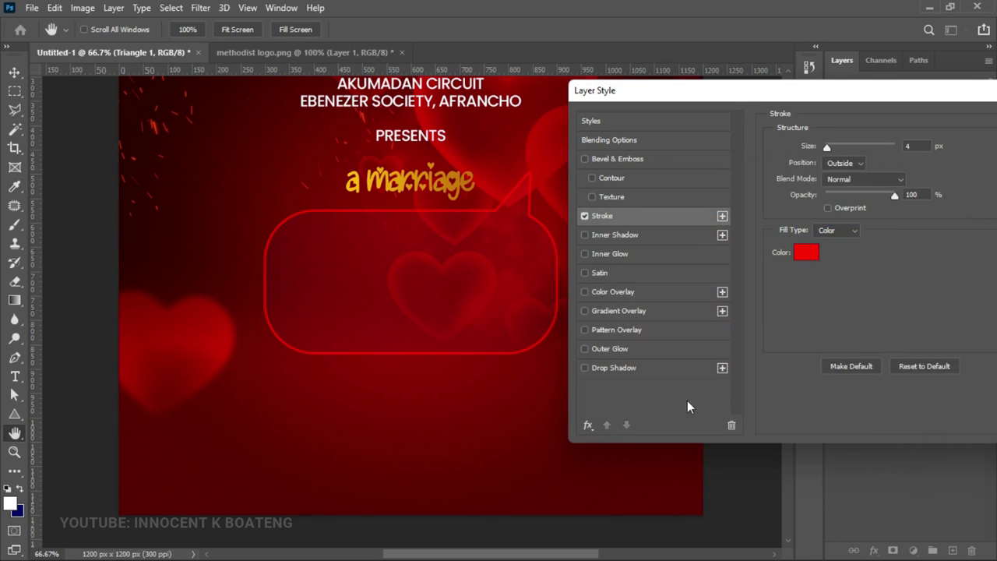
# Add a red outer glow to the speech bubble with 9% spread and a size of 73 px
pyautogui.click(612, 349)
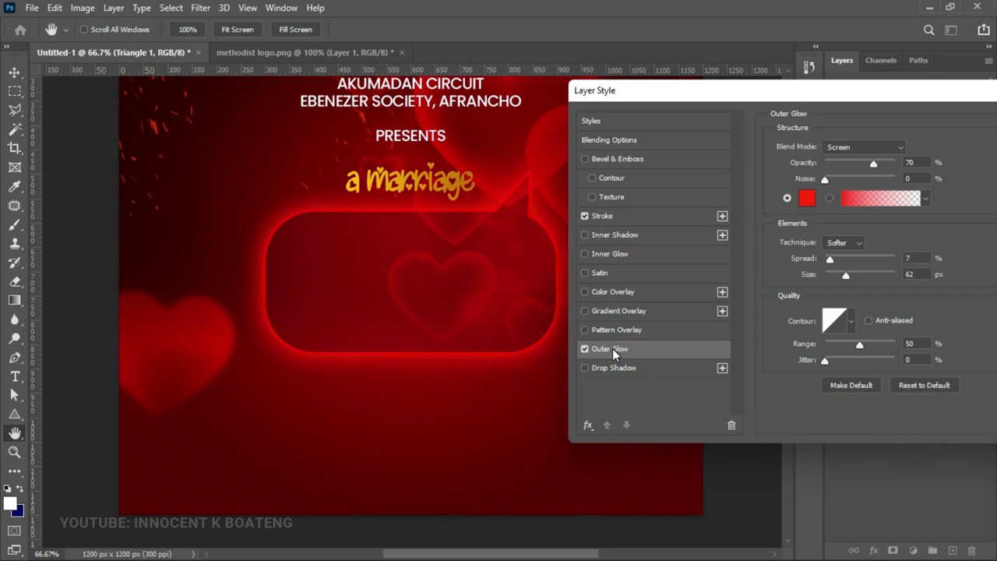
pyautogui.click(805, 200)
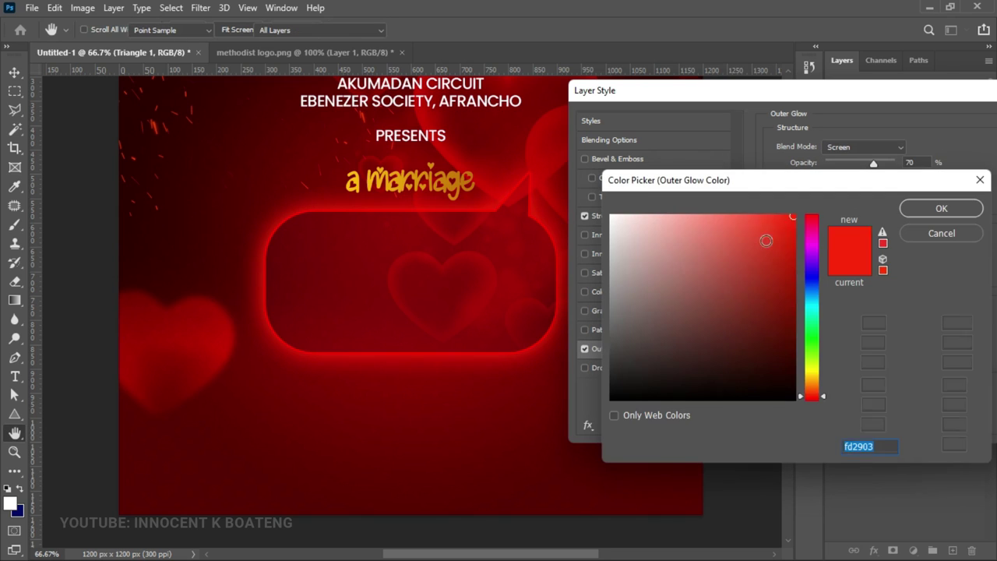
pyautogui.click(934, 209)
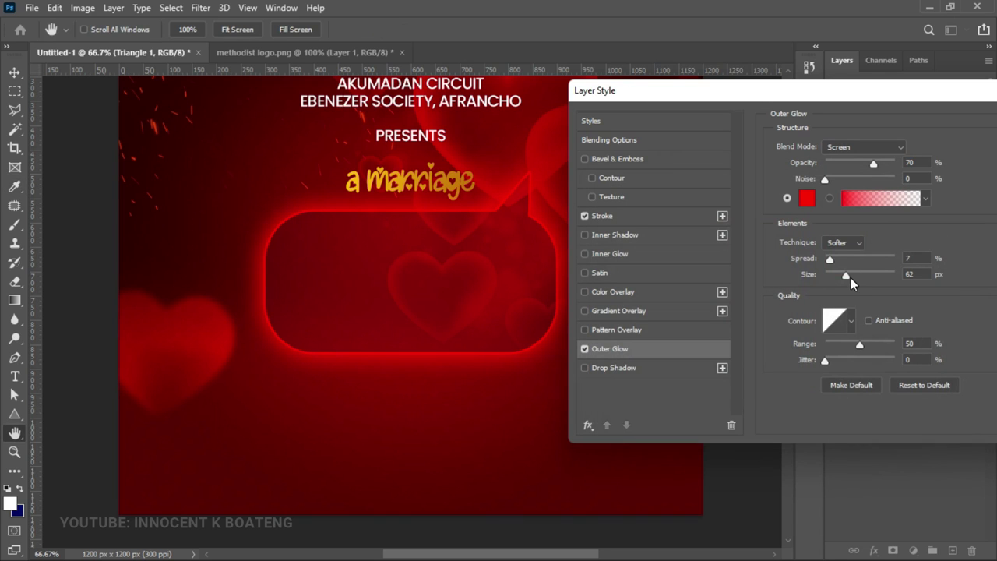
pyautogui.moveTo(775, 94)
pyautogui.mouseDown()
pyautogui.moveTo(744, 91)
pyautogui.moveTo(768, 90)
pyautogui.mouseUp()
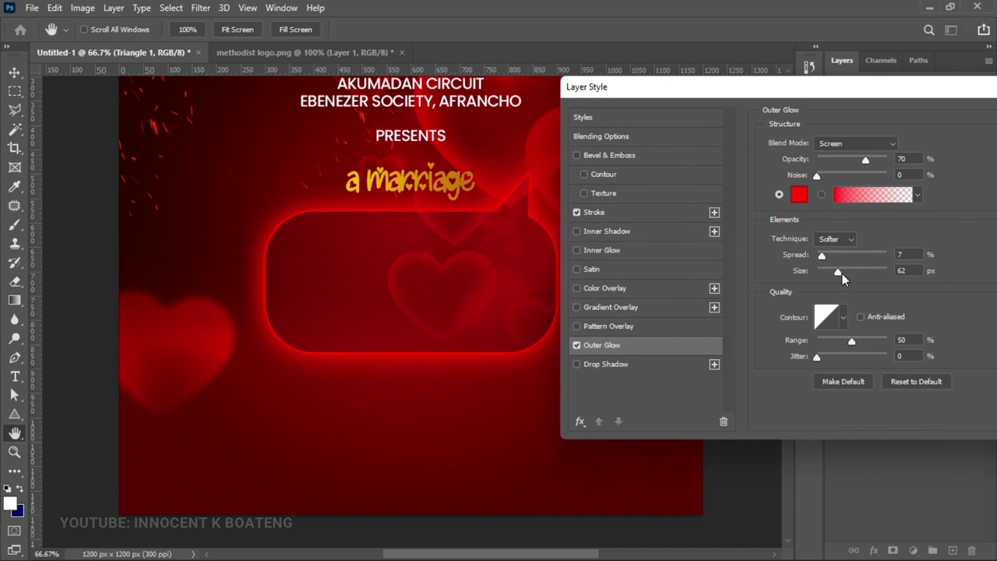
pyautogui.moveTo(840, 271)
pyautogui.mouseDown()
pyautogui.moveTo(852, 269)
pyautogui.moveTo(842, 269)
pyautogui.mouseUp()
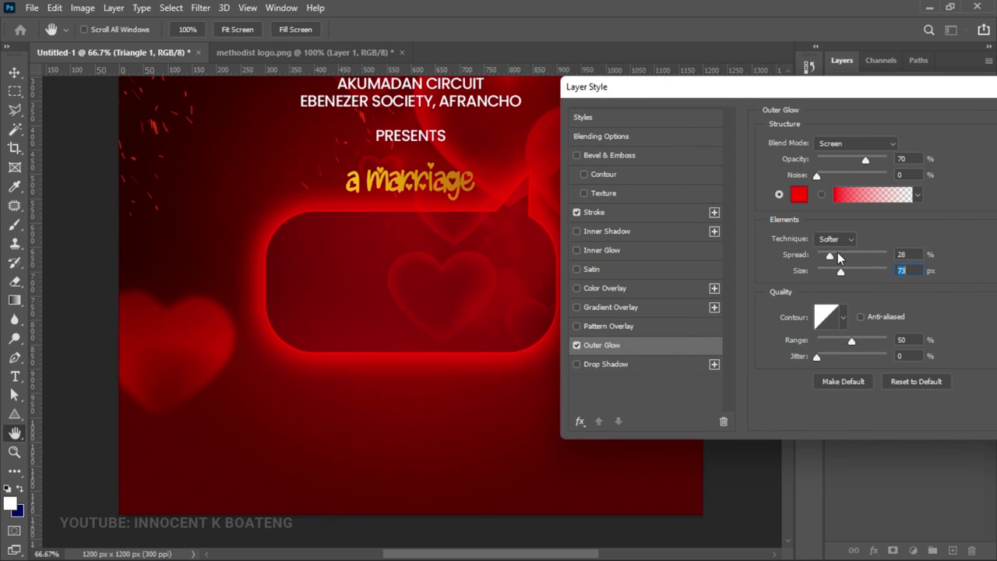
pyautogui.moveTo(826, 253); pyautogui.dragTo(825, 253)
# Set the outer glow color to ff0000 and apply the speech bubble's layer style
pyautogui.click(799, 196)
pyautogui.moveTo(737, 304); pyautogui.dragTo(670, 330)
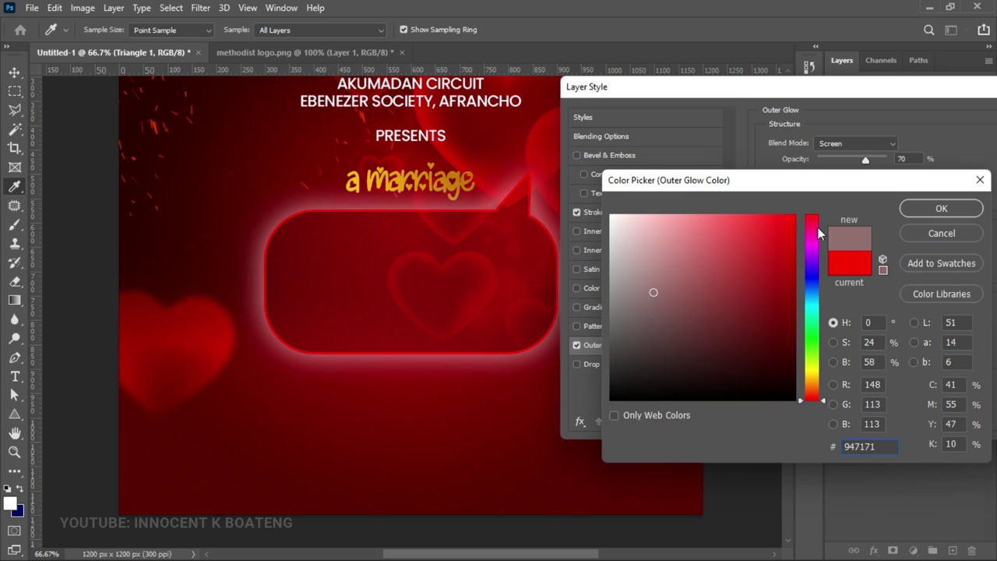
pyautogui.write('ff0000')
pyautogui.click(939, 209)
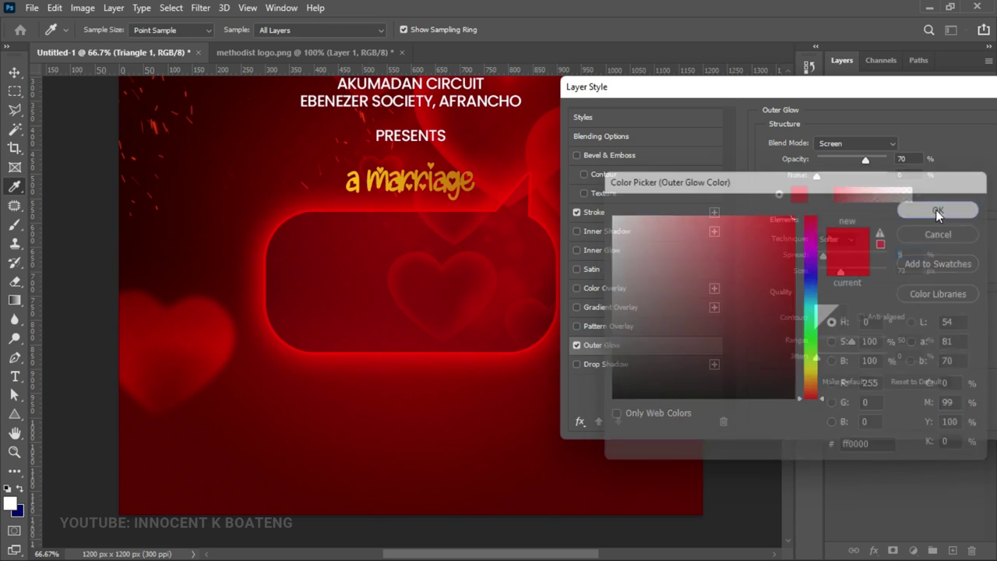
pyautogui.moveTo(911, 92); pyautogui.dragTo(671, 116)
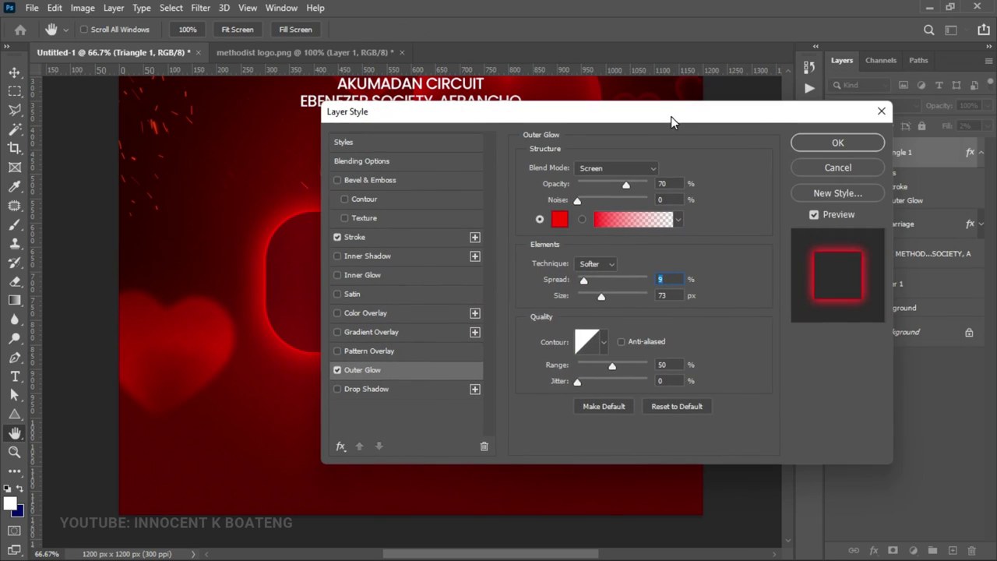
pyautogui.click(839, 142)
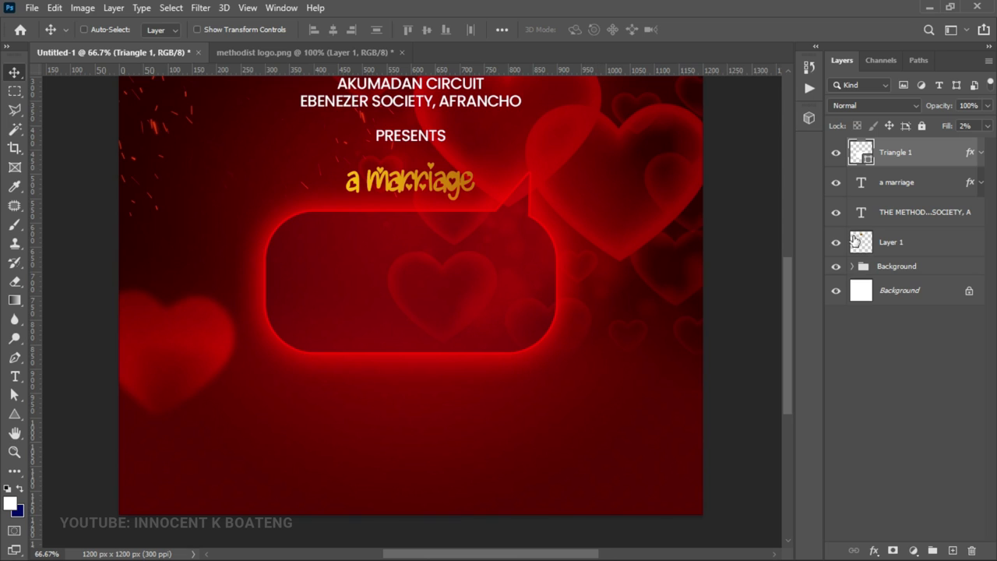
# Scale the speech bubble down slightly and center it horizontally on the canvas
pyautogui.hotkey('ctrl', 't')
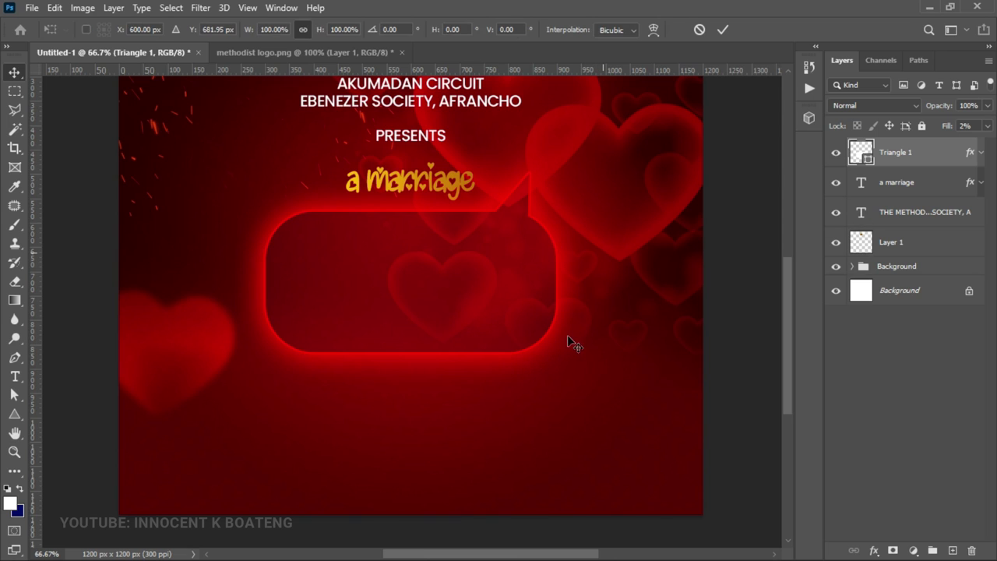
pyautogui.moveTo(557, 351); pyautogui.dragTo(542, 341)
pyautogui.press('Return')
pyautogui.hotkey('ctrl', 'a')
pyautogui.click(335, 30)
pyautogui.hotkey('ctrl', 'd')
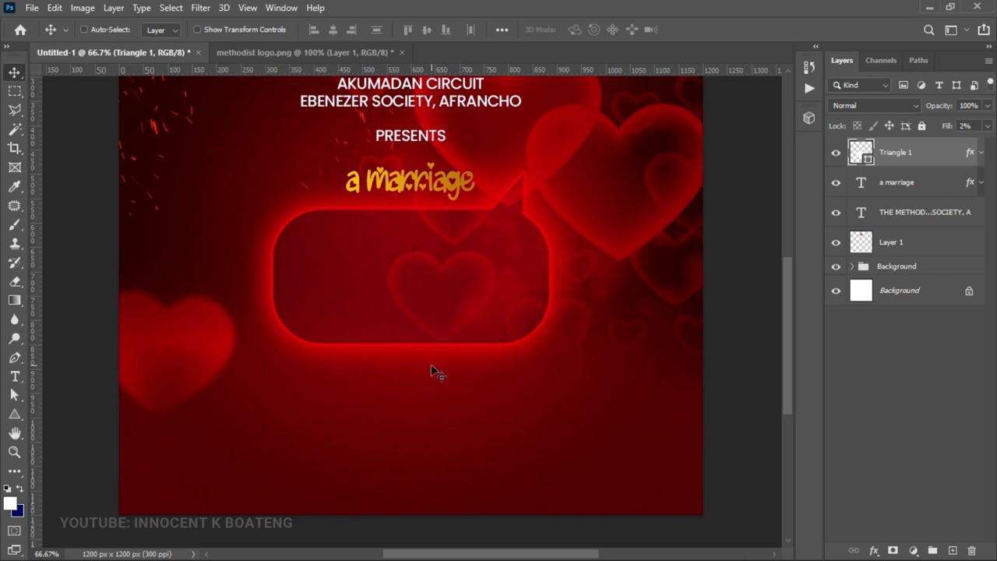
# Add the text "talk" in the Elephant font inside the speech bubble
pyautogui.press('t')
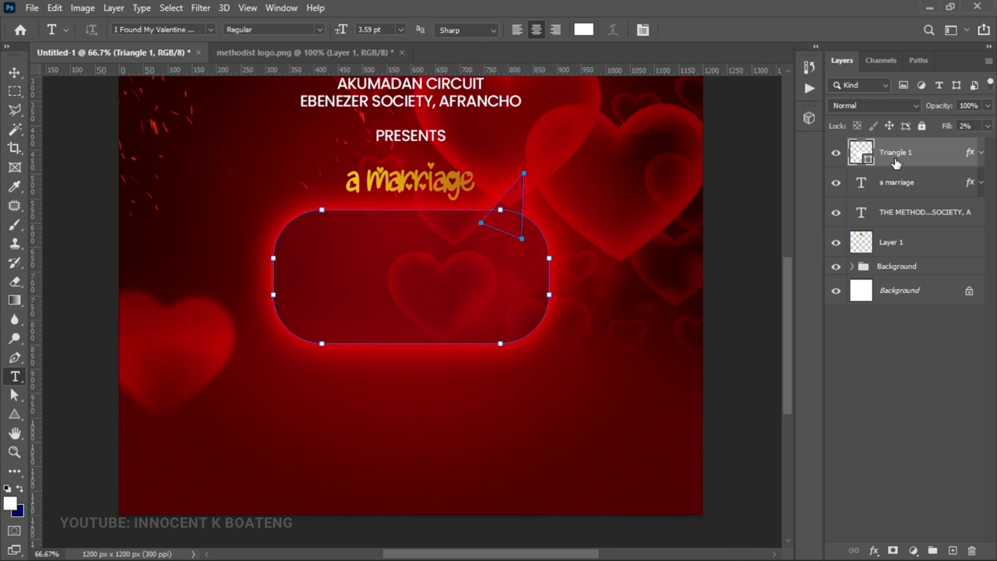
pyautogui.click(388, 275)
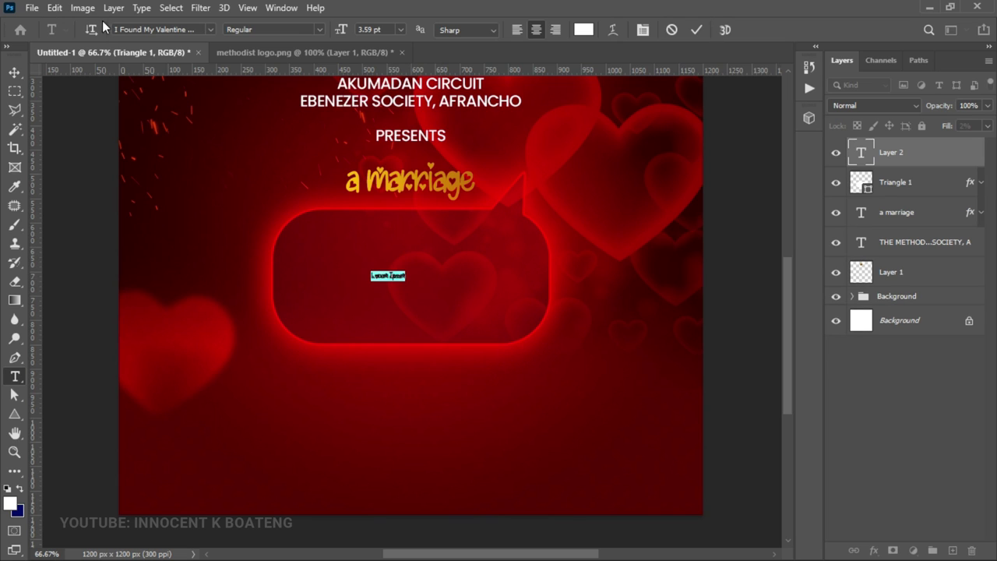
pyautogui.click(160, 29)
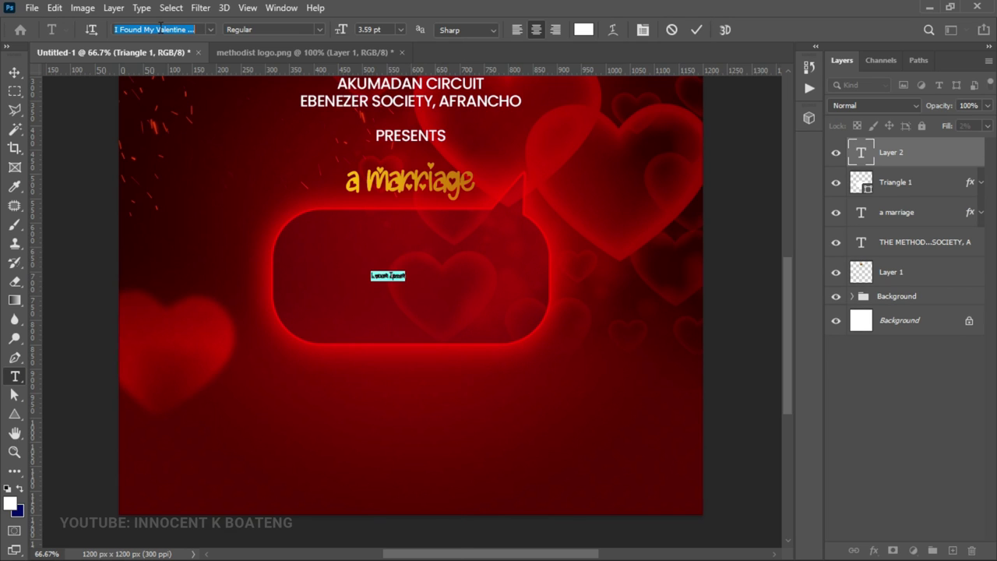
pyautogui.write('elep')
pyautogui.press('Return')
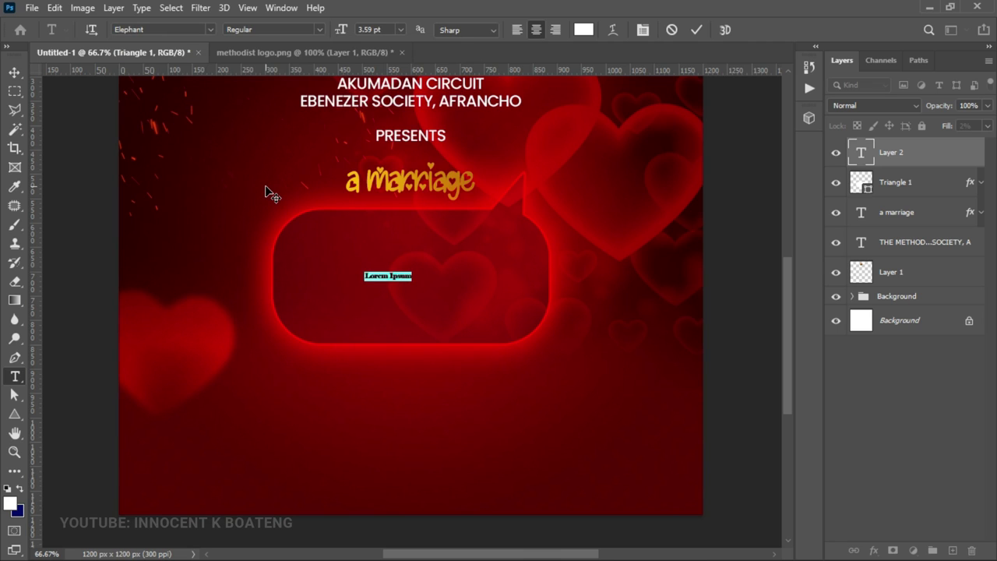
pyautogui.press('BackSpace')
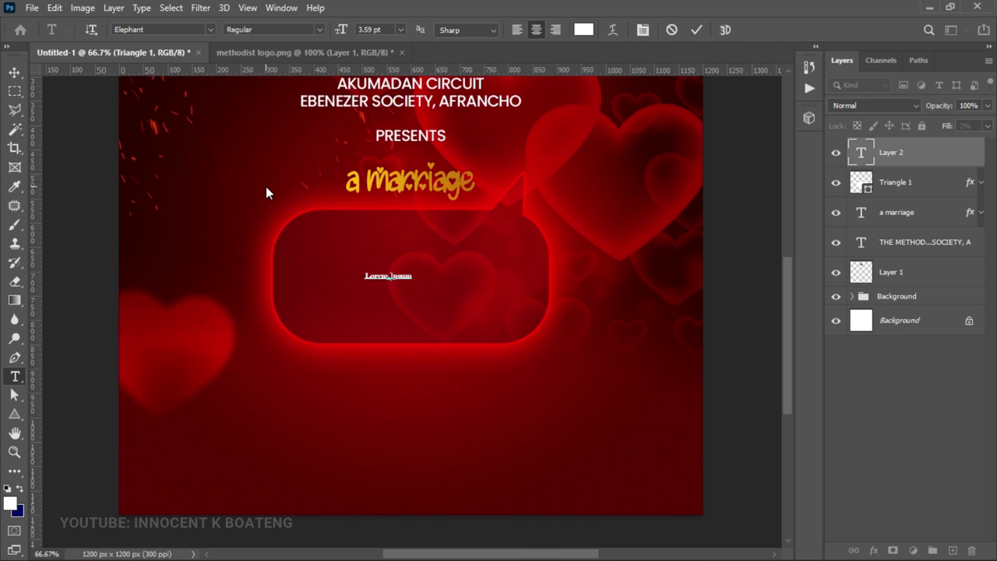
pyautogui.write('talk')
pyautogui.click(14, 72)
# Enlarge the "talk" text to about 1580% inside the speech bubble and center it horizontally on the canvas
pyautogui.hotkey('ctrl', 't')
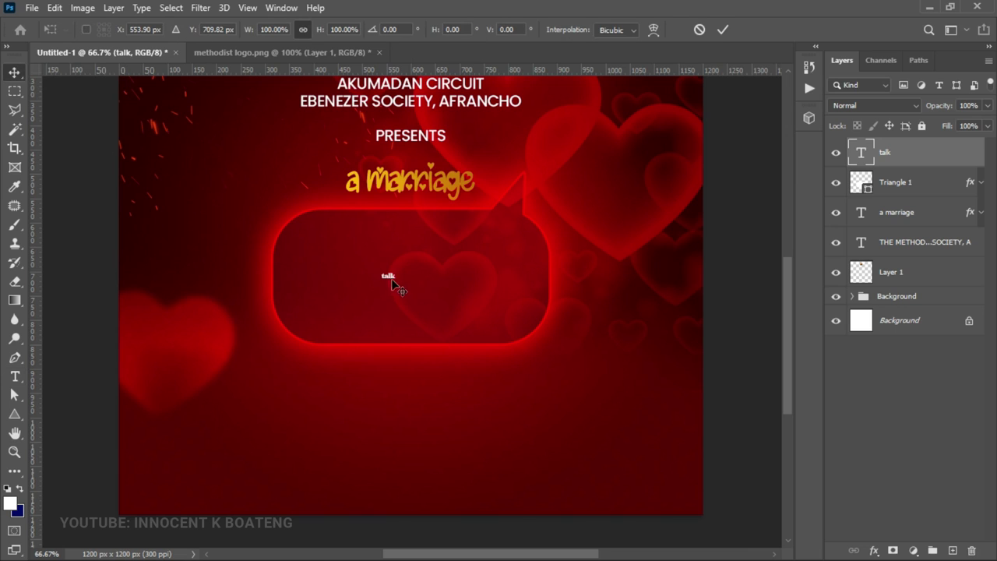
pyautogui.moveTo(396, 282); pyautogui.dragTo(501, 348)
pyautogui.moveTo(380, 273); pyautogui.dragTo(301, 187)
pyautogui.moveTo(418, 260); pyautogui.dragTo(434, 257)
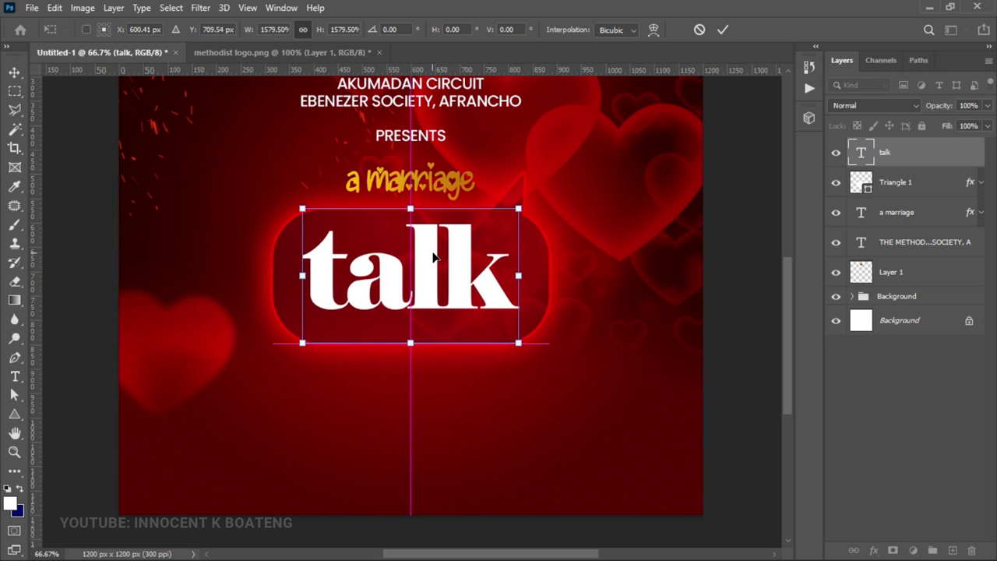
pyautogui.press('Return')
pyautogui.hotkey('ctrl', 'a')
pyautogui.click(333, 30)
pyautogui.hotkey('ctrl', 'd')
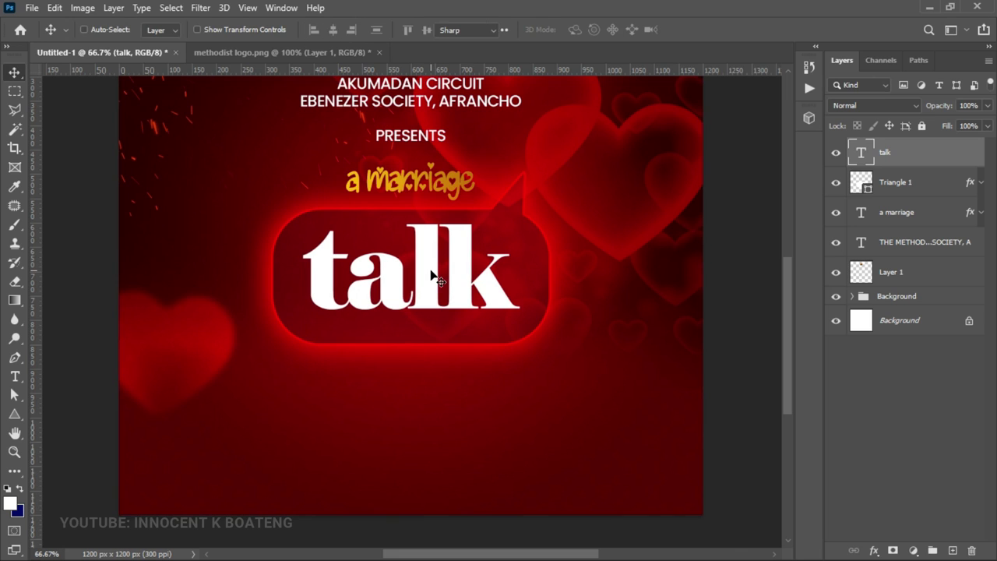
# Apply Faux Italic to the "talk" text and recenter it horizontally on the canvas
pyautogui.doubleClick(431, 272)
pyautogui.click(643, 29)
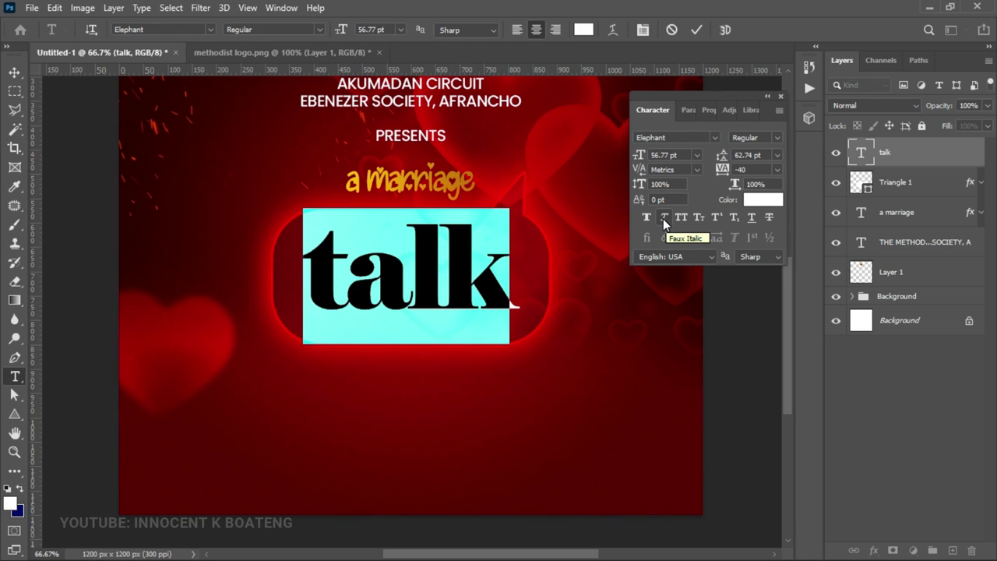
pyautogui.click(663, 219)
pyautogui.hotkey('ctrl', 'Return')
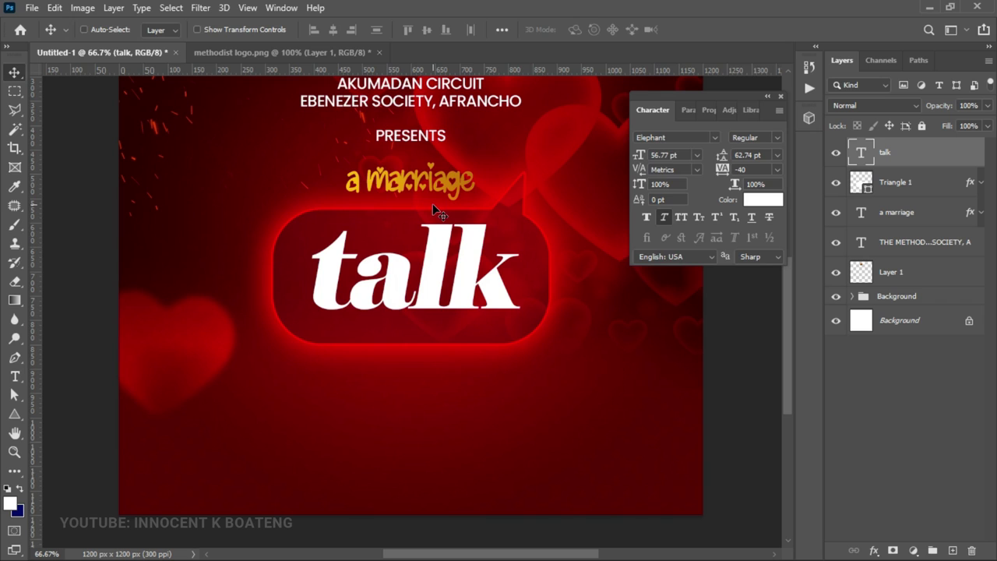
pyautogui.hotkey('ctrl', 'a')
pyautogui.click(333, 29)
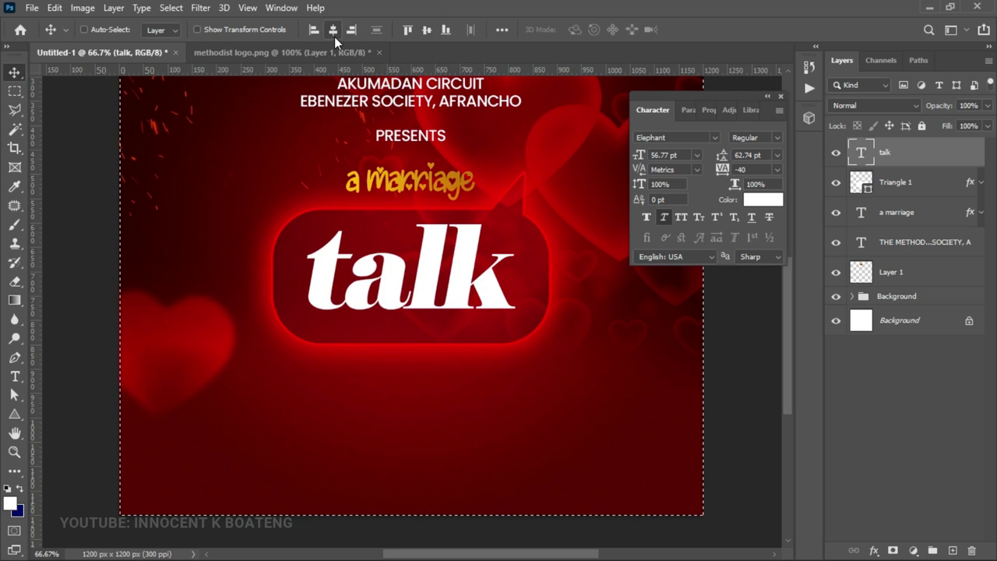
pyautogui.hotkey('ctrl', 'd')
# Add a Gradient Overlay to the "talk" text using the Black, White preset from the Basics group
pyautogui.scroll(2, 399, 88)
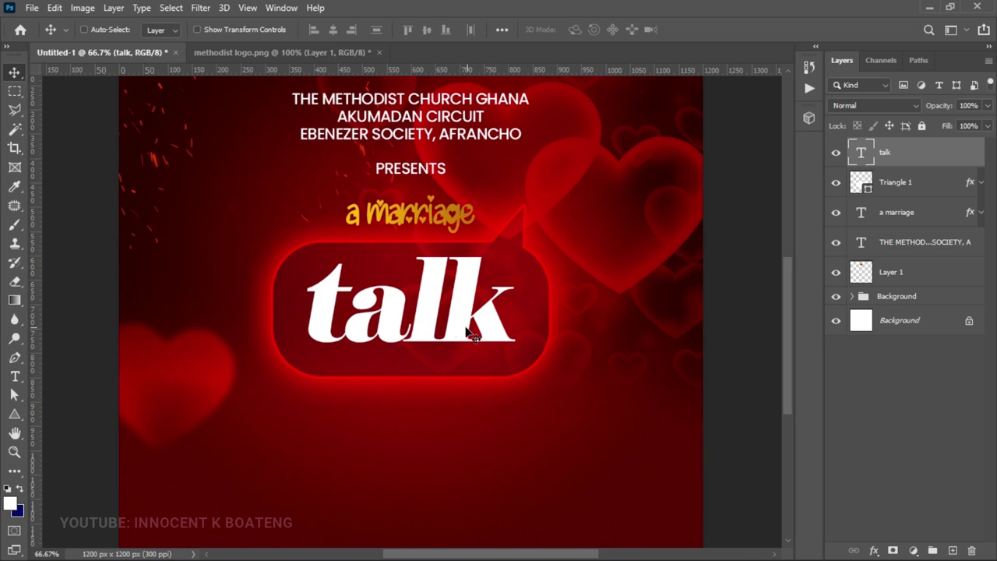
pyautogui.rightClick(922, 152)
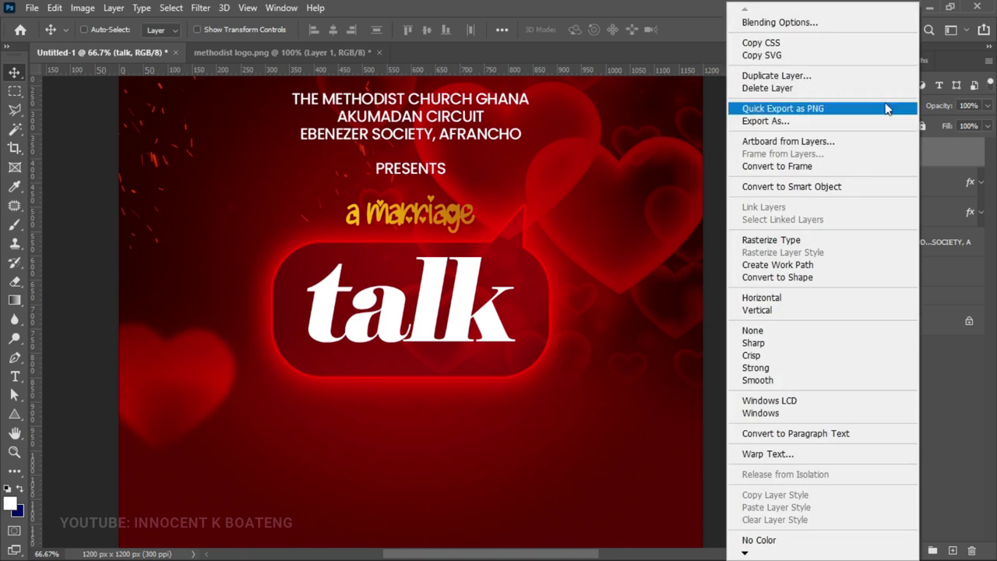
pyautogui.click(757, 24)
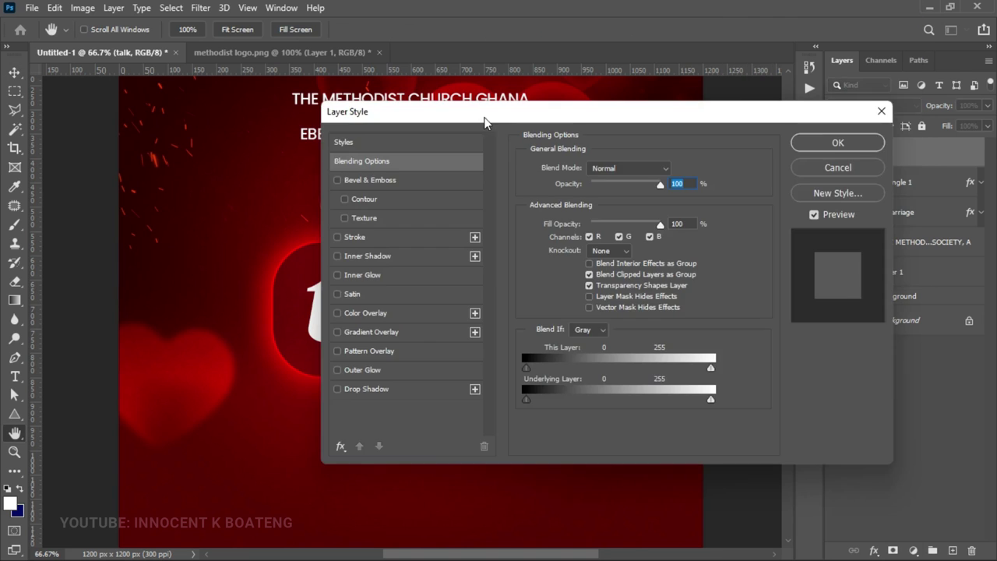
pyautogui.moveTo(484, 115); pyautogui.dragTo(683, 91)
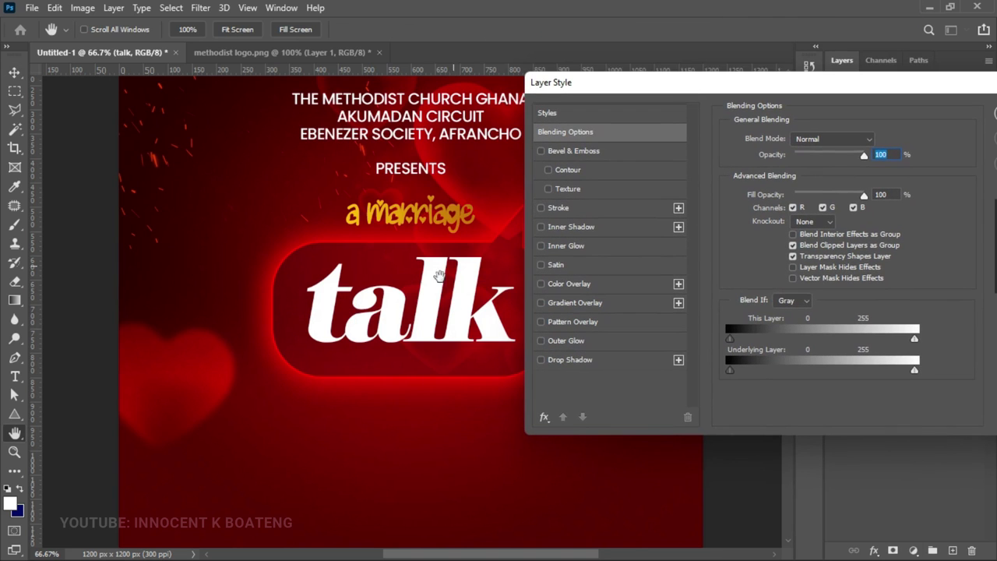
pyautogui.click(588, 303)
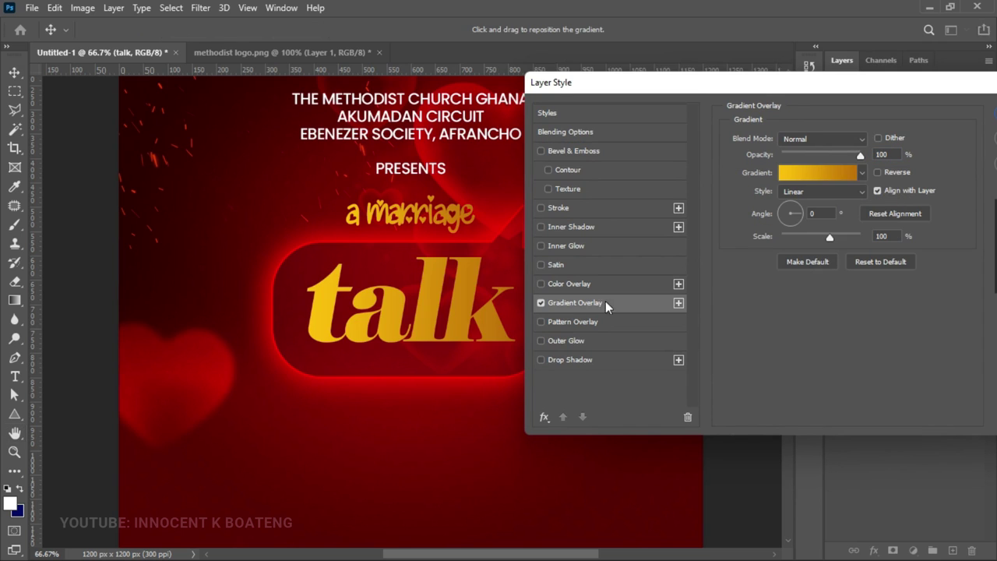
pyautogui.click(804, 172)
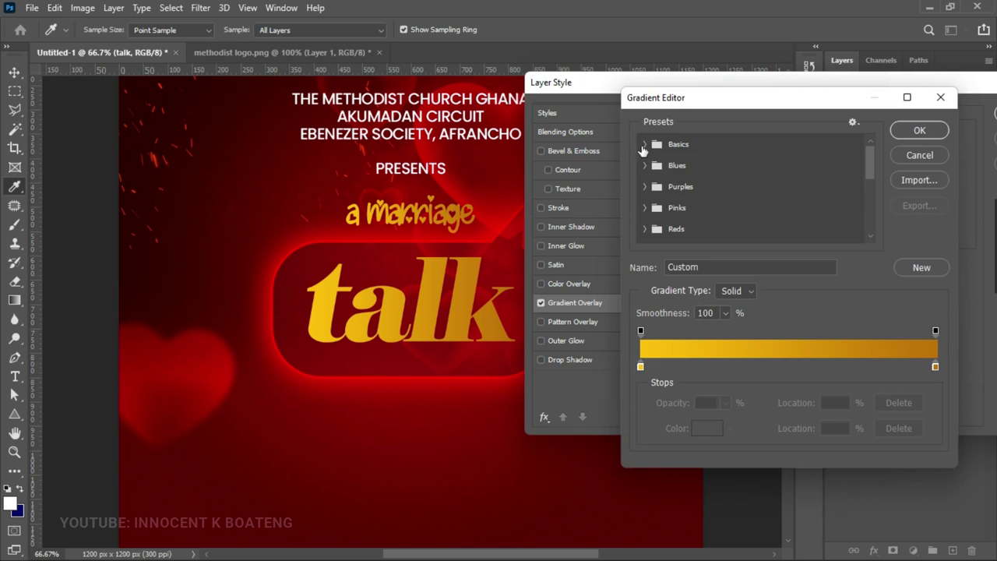
pyautogui.click(644, 144)
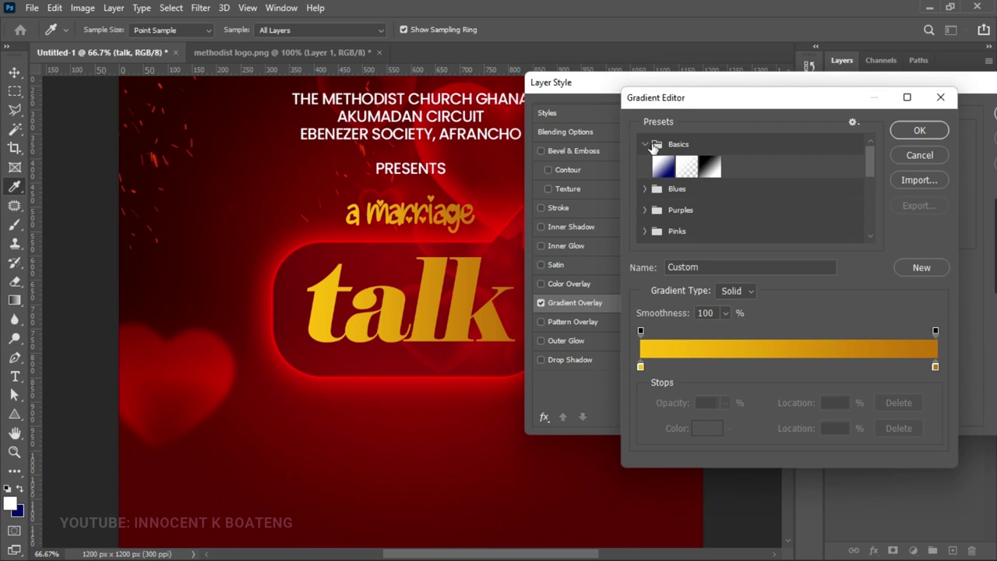
pyautogui.click(709, 170)
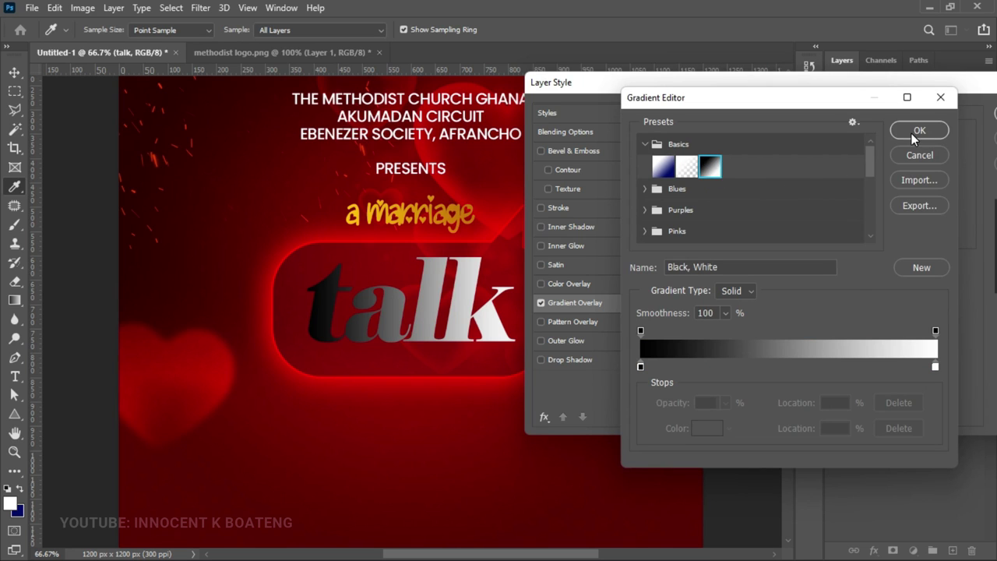
pyautogui.click(914, 132)
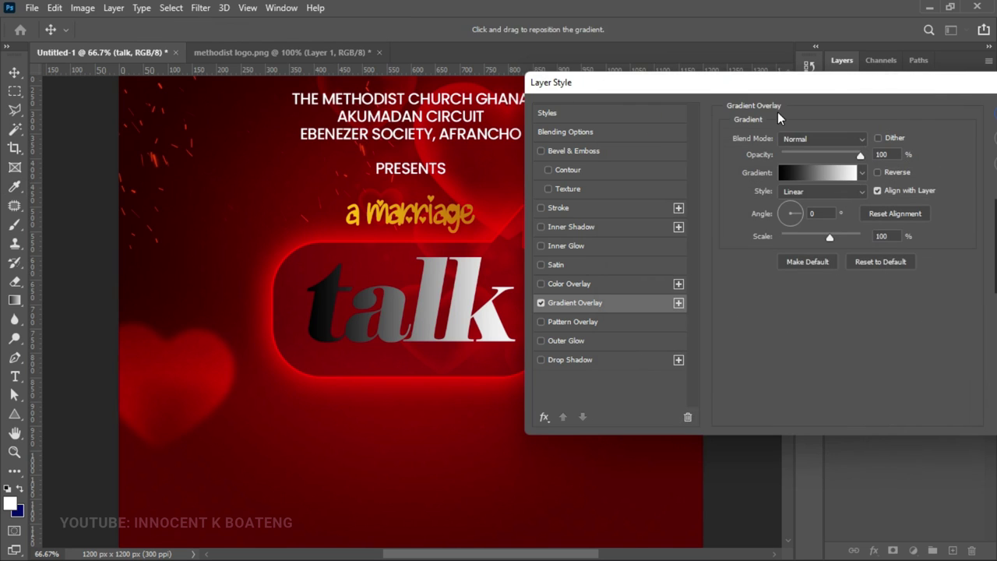
# Set the "talk" gradient overlay's angle to 90° and its opacity to 20%
pyautogui.click(824, 212)
pyautogui.write('90')
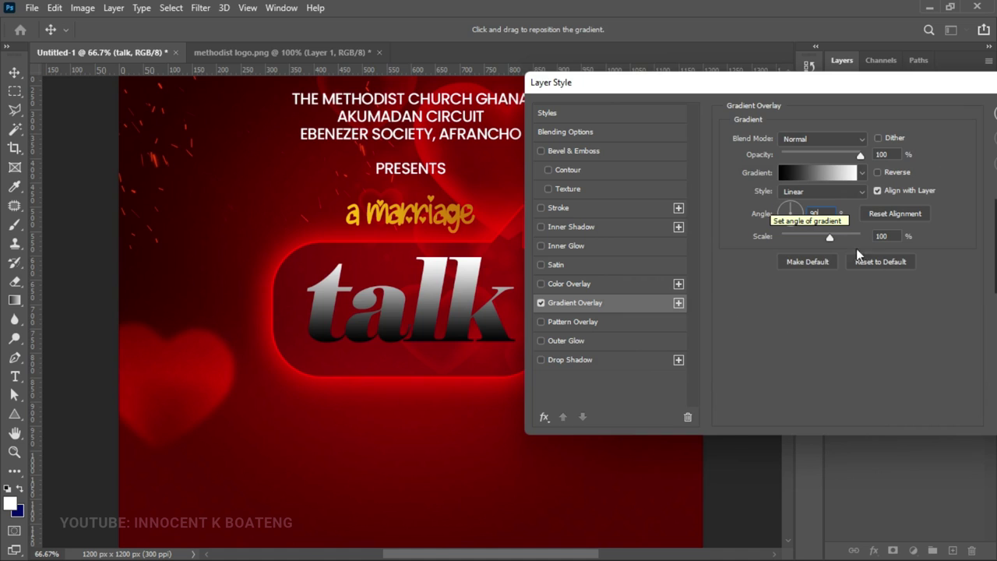
pyautogui.moveTo(850, 154); pyautogui.dragTo(799, 154)
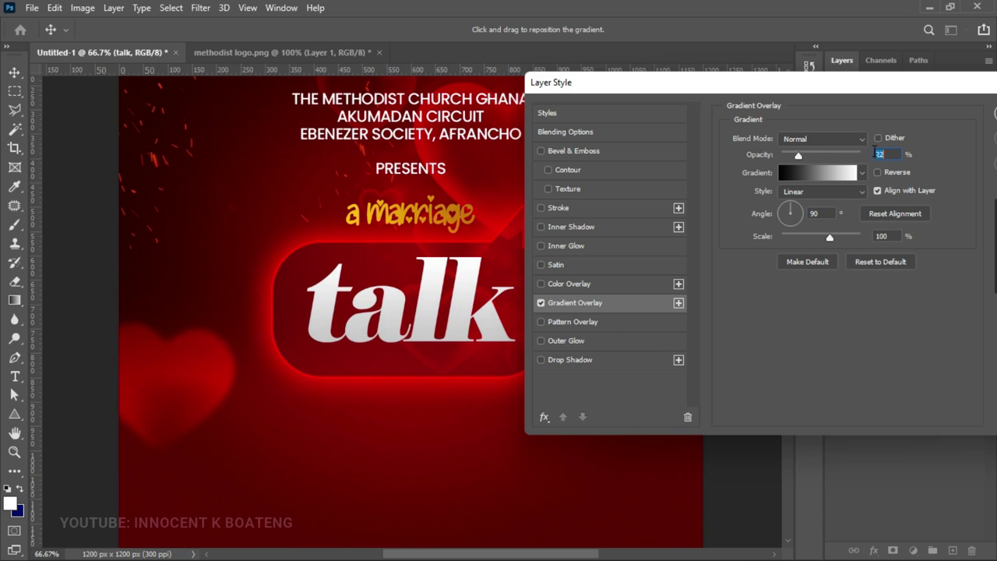
pyautogui.write('20')
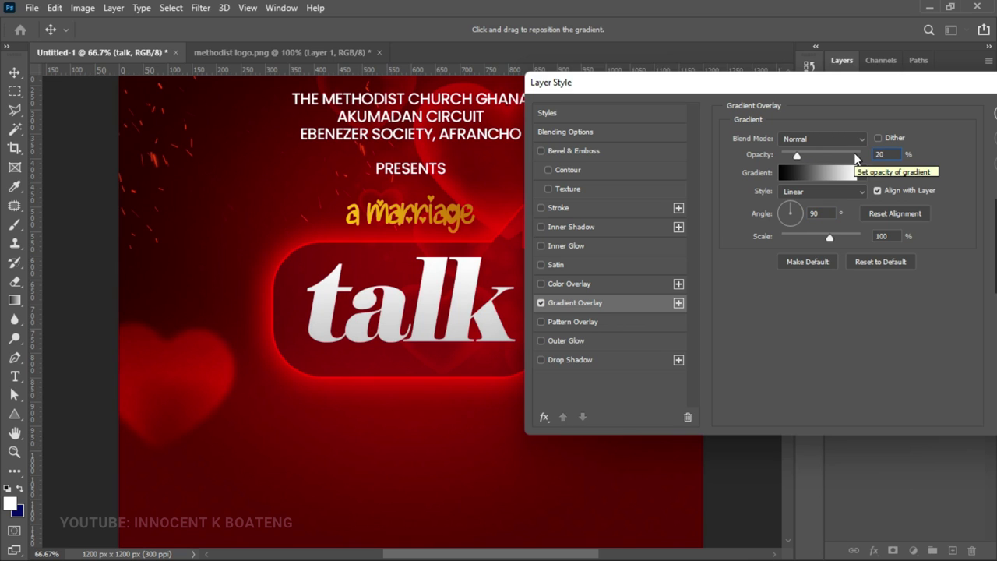
# Enable a red Outer Glow on the "talk" text with 3% spread and 13 px size
pyautogui.moveTo(819, 87); pyautogui.dragTo(785, 84)
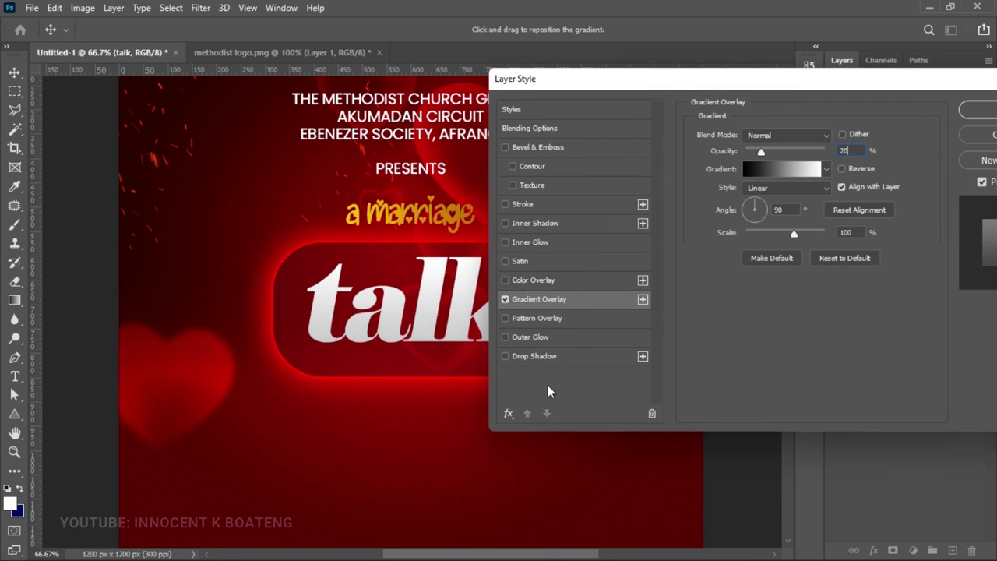
pyautogui.click(530, 336)
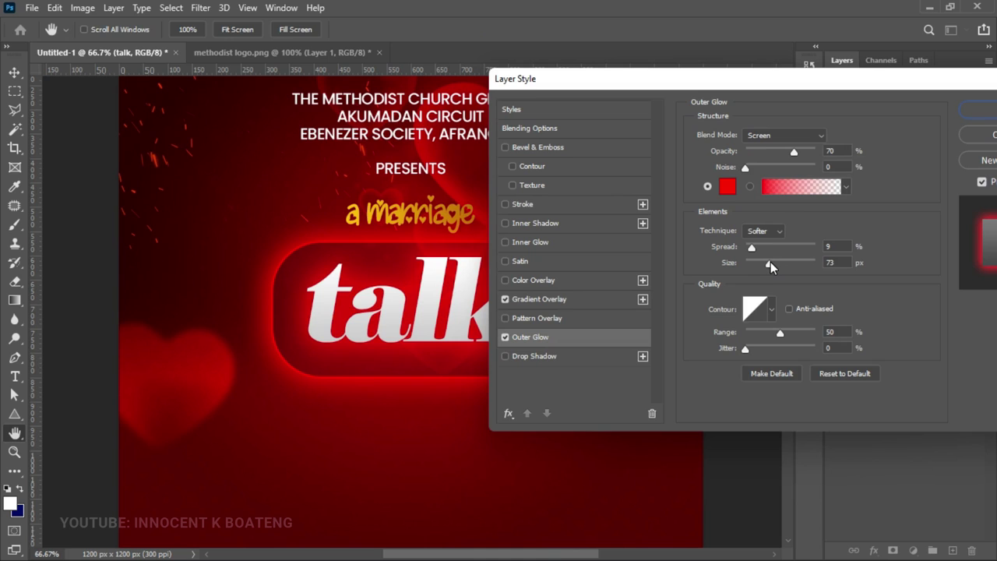
pyautogui.moveTo(771, 264); pyautogui.dragTo(749, 254)
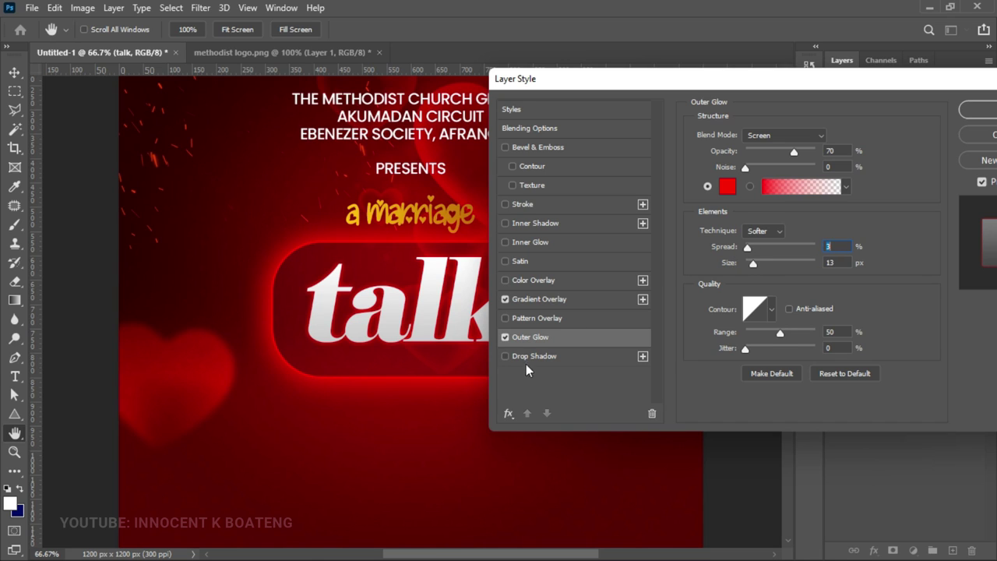
# Enable a black Multiply Drop Shadow on the "talk" text with 23% opacity
pyautogui.click(505, 356)
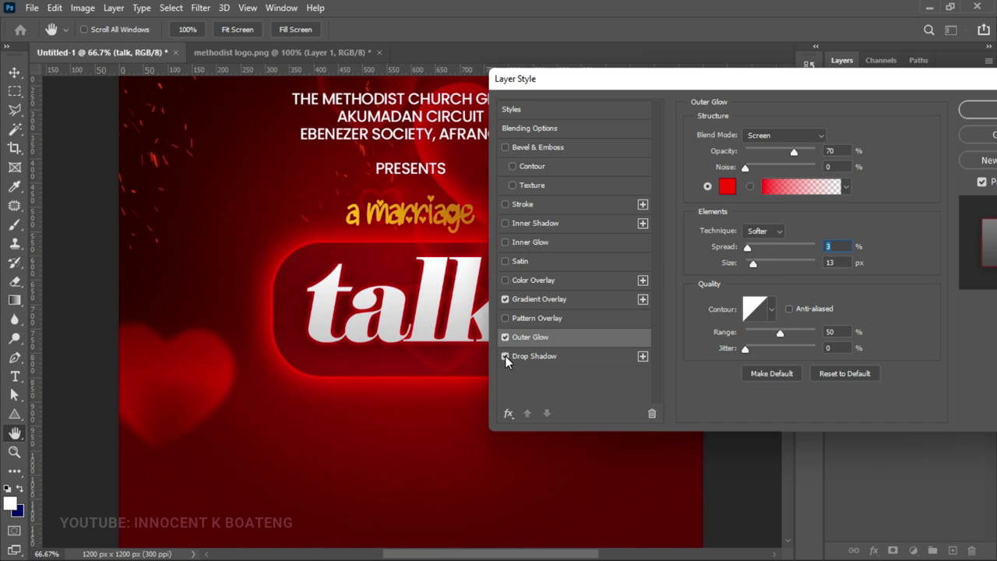
pyautogui.click(617, 359)
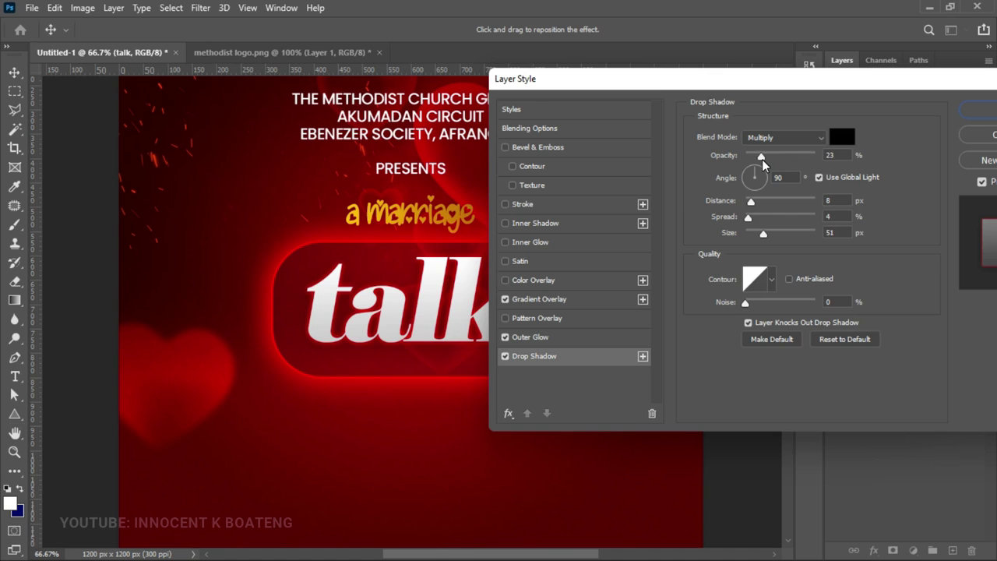
pyautogui.click(762, 159)
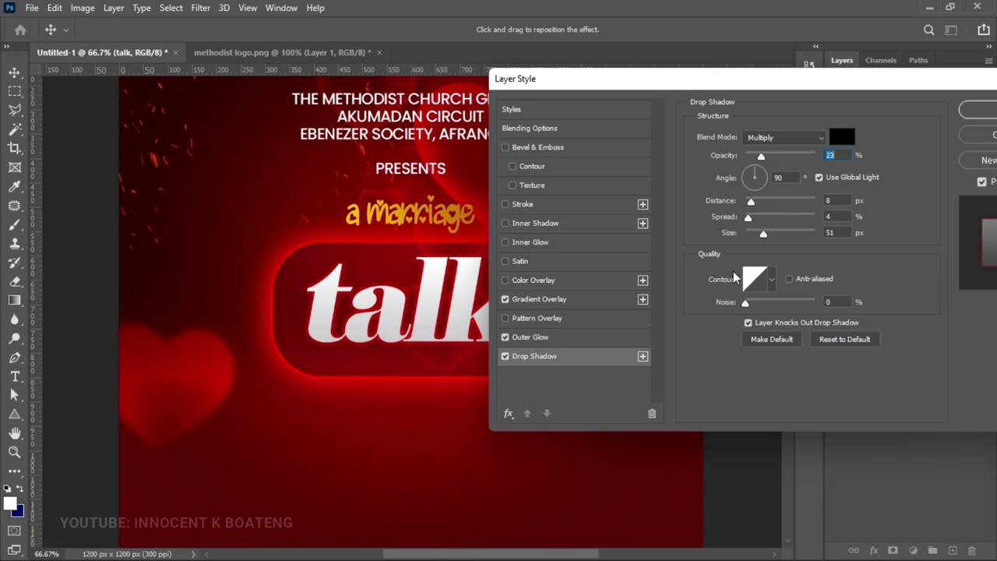
# Lower the Outer Glow's opacity on the "talk" text, apply the layer style and collapse the layer's effects list
pyautogui.click(536, 340)
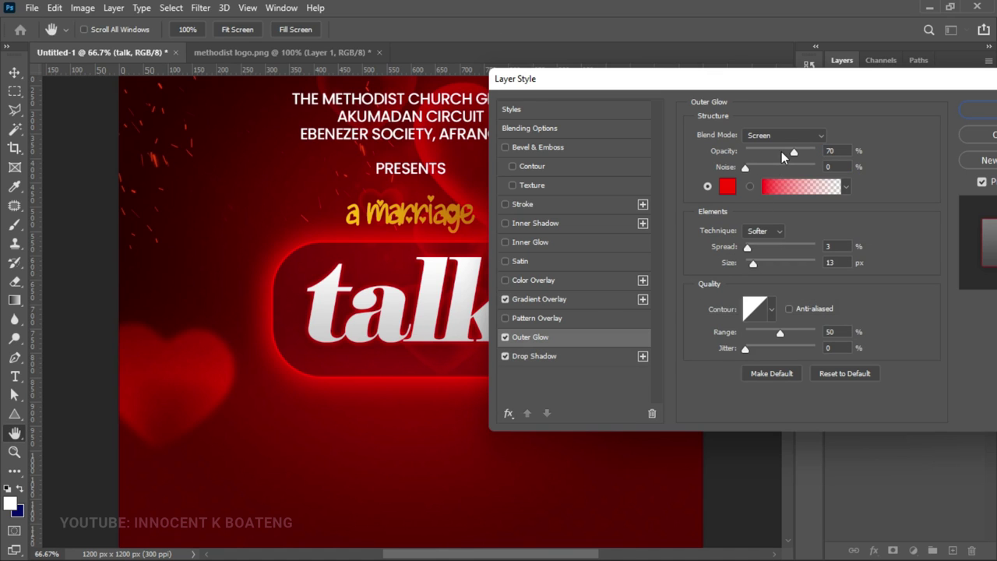
pyautogui.click(775, 152)
pyautogui.click(974, 113)
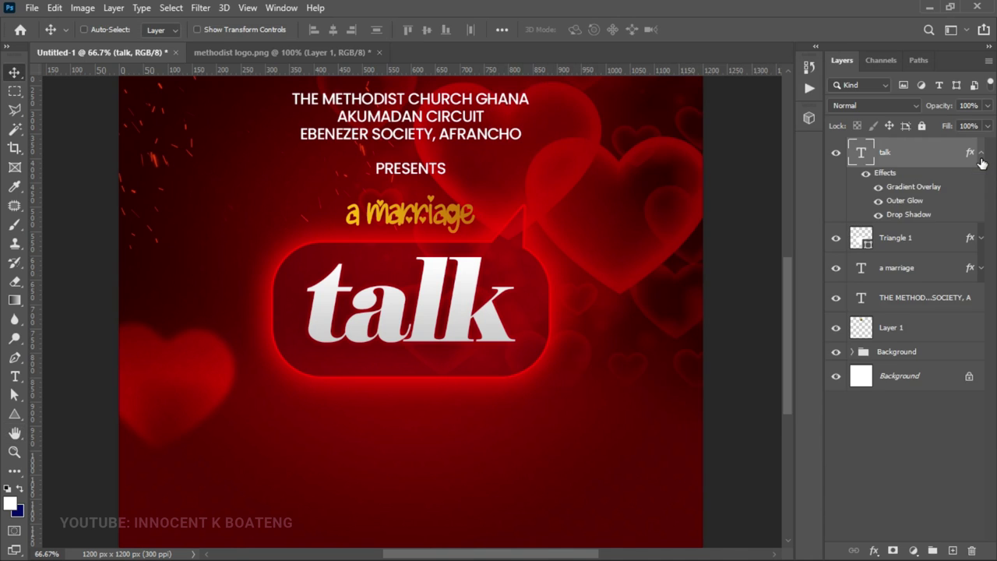
pyautogui.click(981, 156)
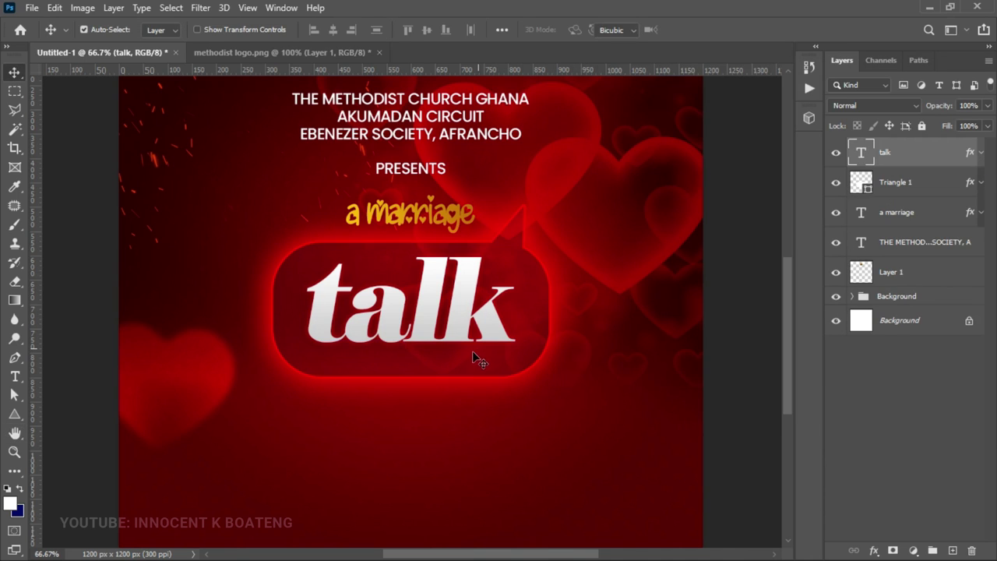
# Enlarge the "talk" text slightly, shift it up inside the speech bubble and center it horizontally on the canvas
pyautogui.hotkey('ctrl', 't')
pyautogui.moveTo(514, 377); pyautogui.dragTo(526, 384)
pyautogui.moveTo(511, 349); pyautogui.dragTo(502, 336)
pyautogui.press('Return')
pyautogui.hotkey('ctrl', 'a')
pyautogui.click(332, 30)
pyautogui.hotkey('ctrl', 'd')
# Scale the speech bubble shape to about 93.5% and center it horizontally on the canvas
pyautogui.click(904, 187)
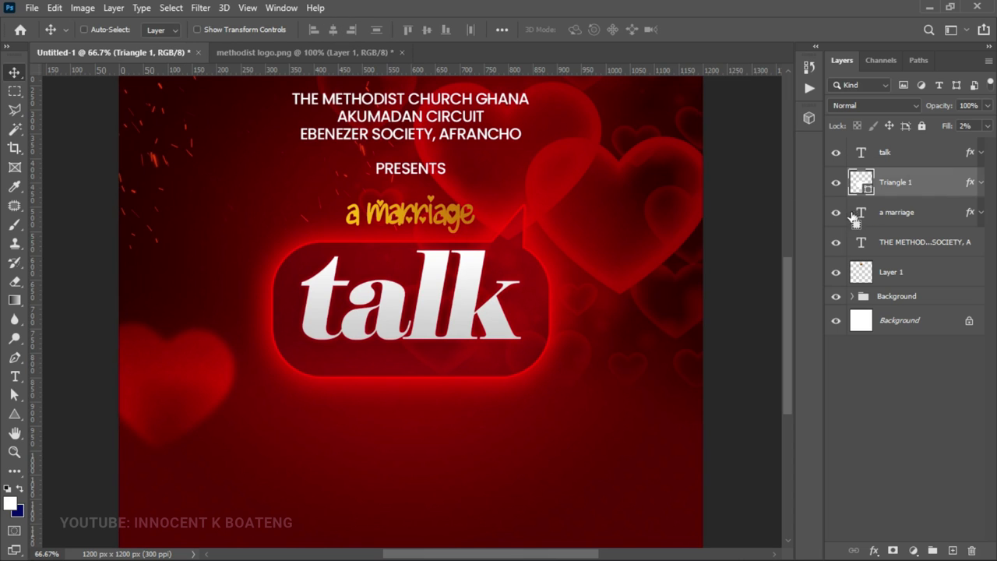
pyautogui.hotkey('ctrl', 't')
pyautogui.moveTo(548, 377); pyautogui.dragTo(531, 365)
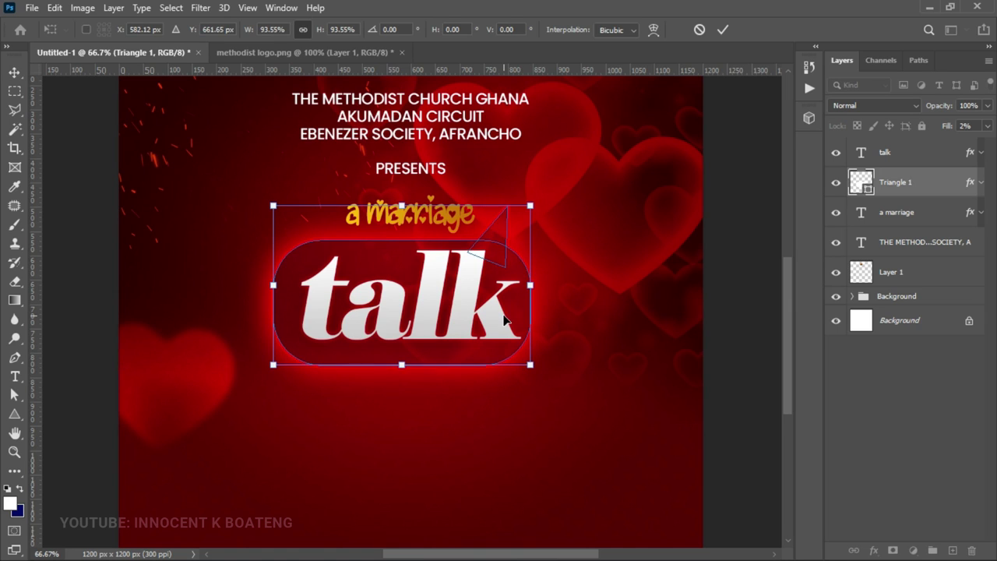
pyautogui.press('Return')
pyautogui.hotkey('ctrl', 'a')
pyautogui.click(333, 30)
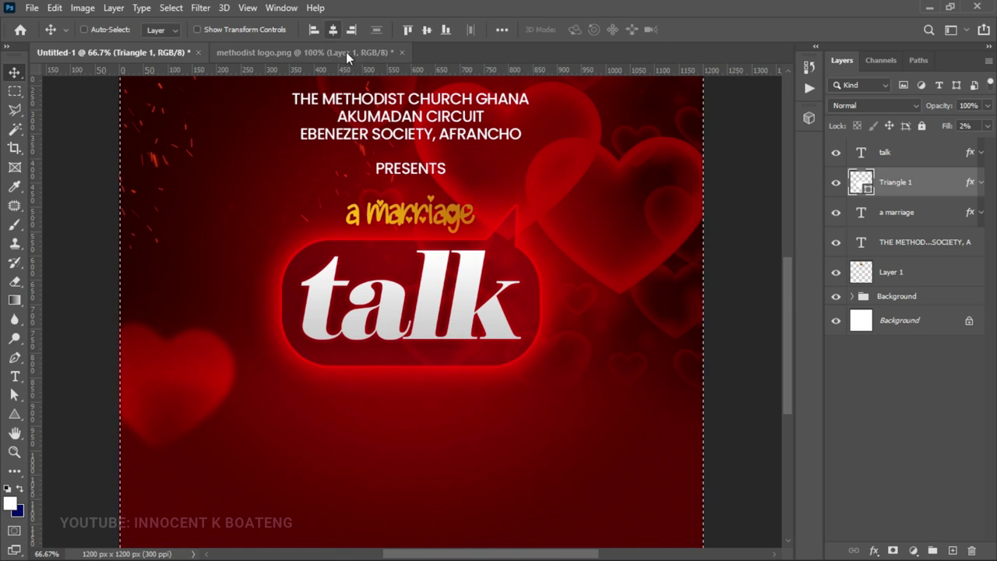
pyautogui.hotkey('ctrl', 'd')
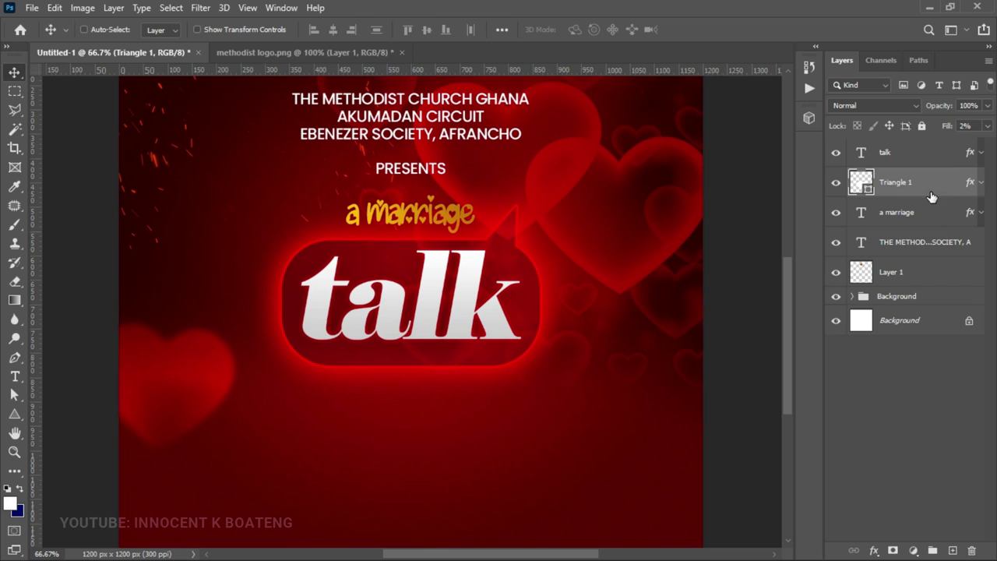
# Reduce the speech bubble layer's fill to 0% and inspect the result up close
pyautogui.moveTo(945, 127); pyautogui.dragTo(842, 138)
pyautogui.press('z')
pyautogui.click(401, 340)
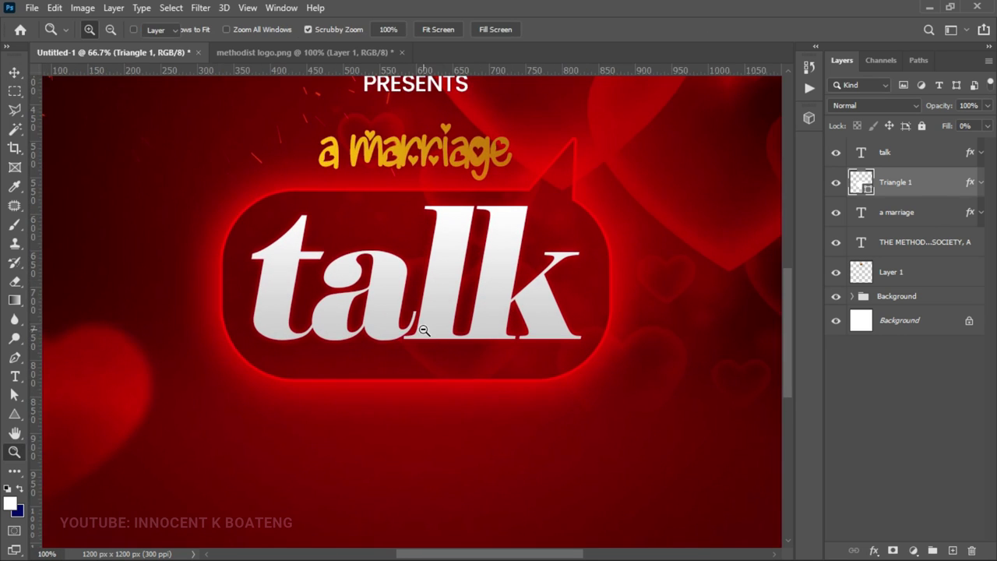
pyautogui.keyDown('alt'); pyautogui.click(423, 330); pyautogui.keyUp('alt')
pyautogui.press('v')
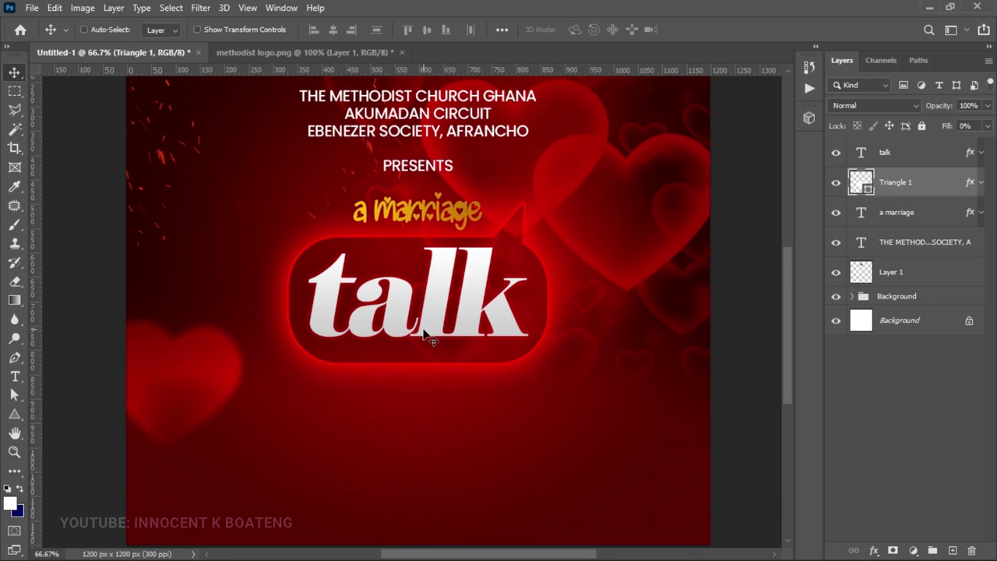
# Switch to Notepad, copy the line "I have found the one whom my soul loves" and return to Photoshop
pyautogui.click(930, 6)
pyautogui.click(659, 543)
pyautogui.moveTo(417, 366); pyautogui.dragTo(192, 366)
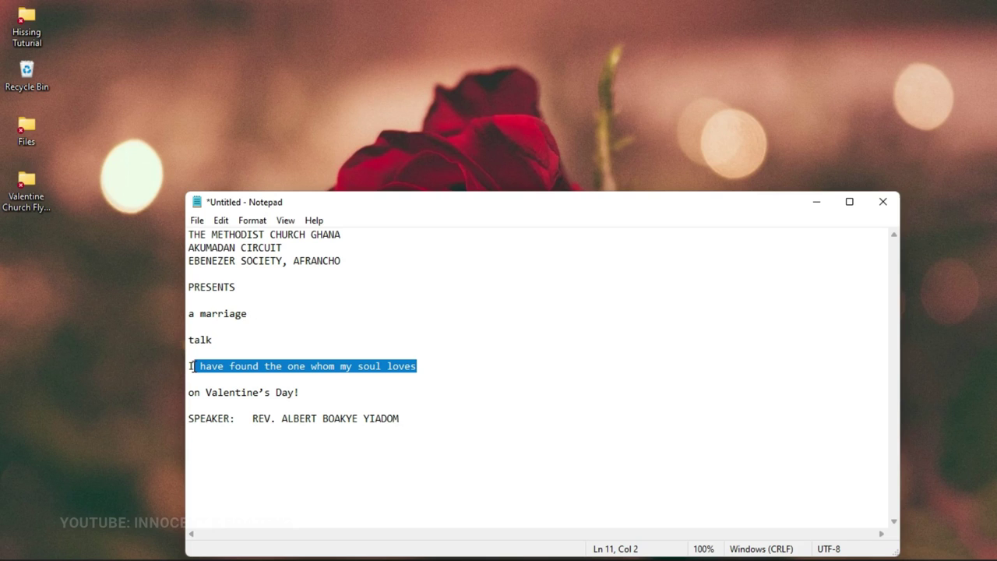
pyautogui.click(817, 202)
pyautogui.click(628, 544)
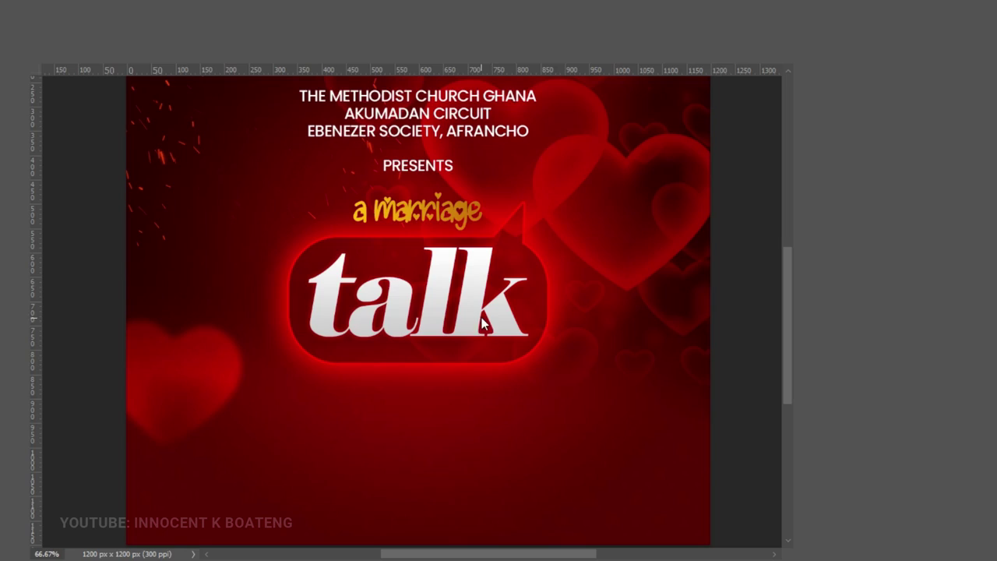
# Add the text "I have found the one whom my soul loves" below "talk" inside the speech bubble
pyautogui.press('t')
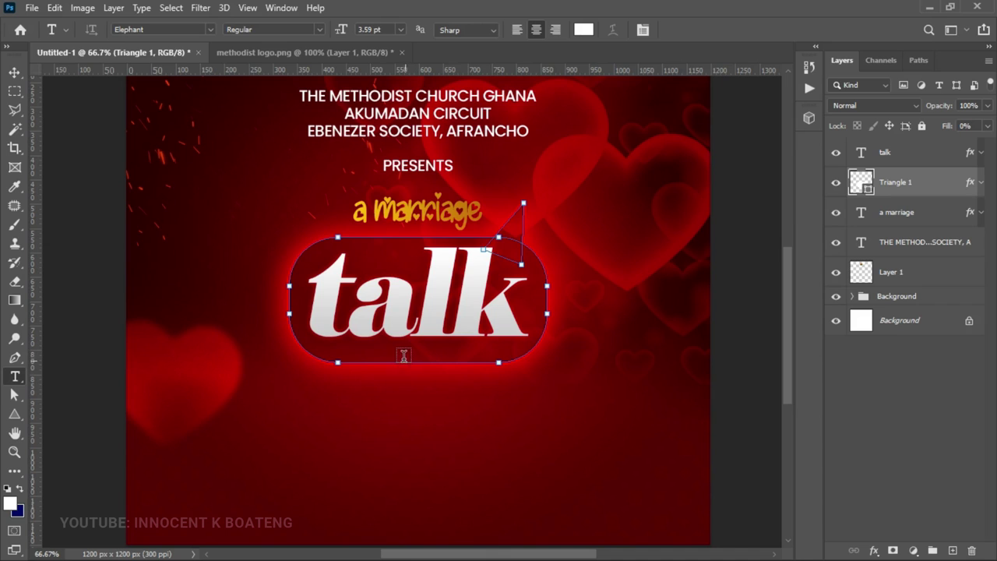
pyautogui.click(403, 357)
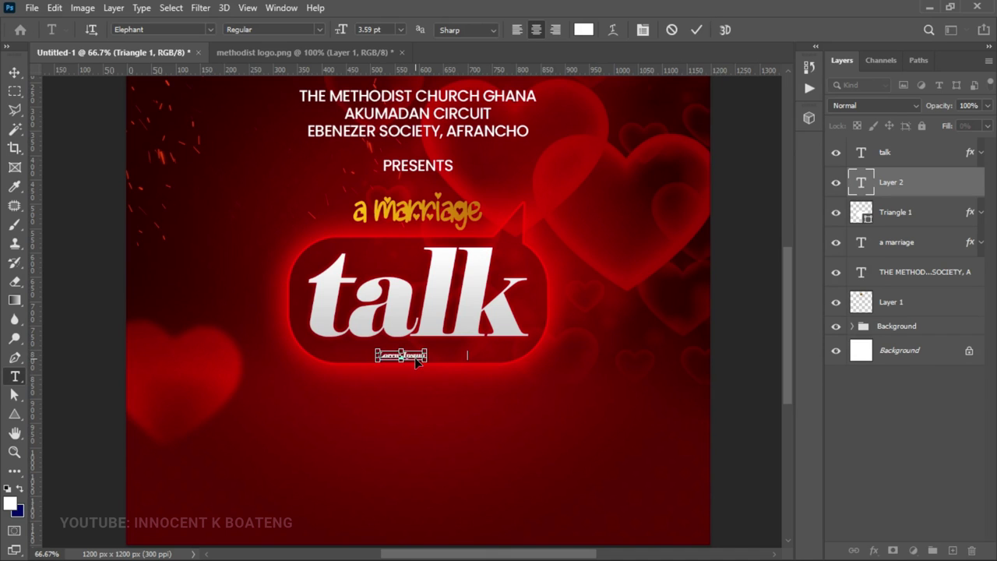
pyautogui.write('I have found the one whom my soul loves')
pyautogui.hotkey('ctrl', 'a')
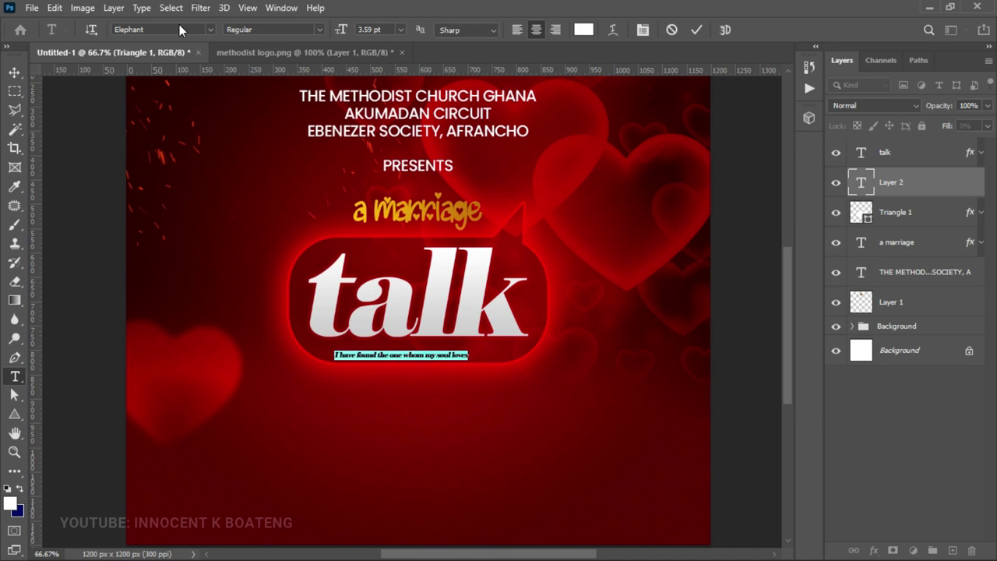
# Change the verse line's font to a light Poppins style and enlarge it beneath "talk"
pyautogui.click(180, 27)
pyautogui.write('Poppins')
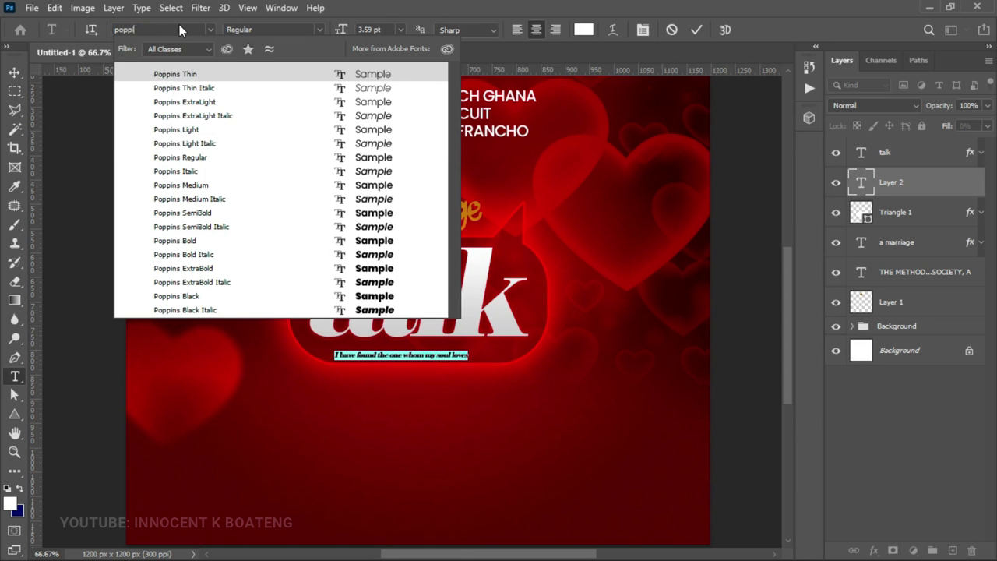
pyautogui.click(223, 151)
pyautogui.click(14, 71)
pyautogui.hotkey('ctrl', 't')
pyautogui.press('Return')
# Group the "talk" text, the verse line and the speech bubble, and enlarge the group beneath "a marriage"
pyautogui.hotkey('ctrl', '-')
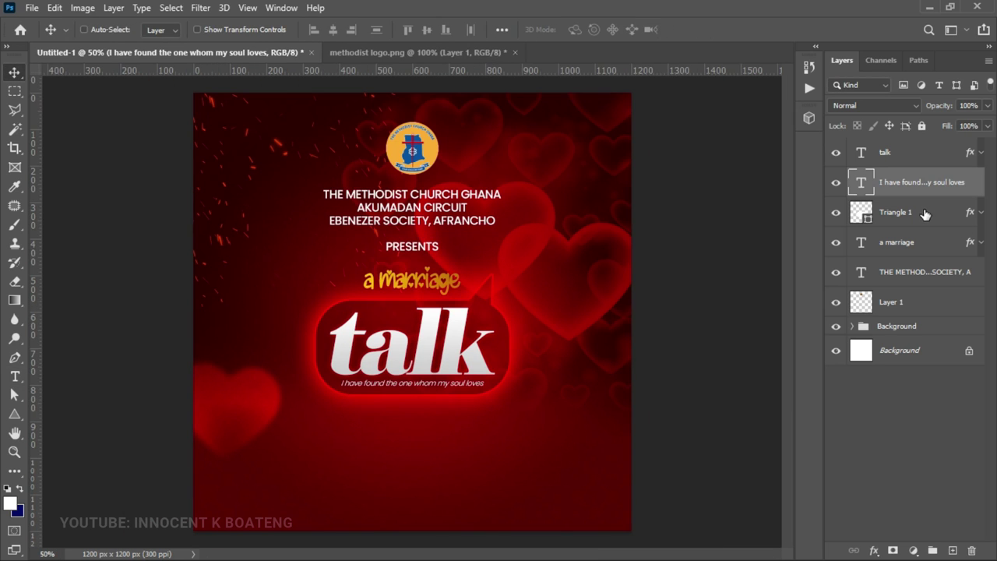
pyautogui.click(925, 213)
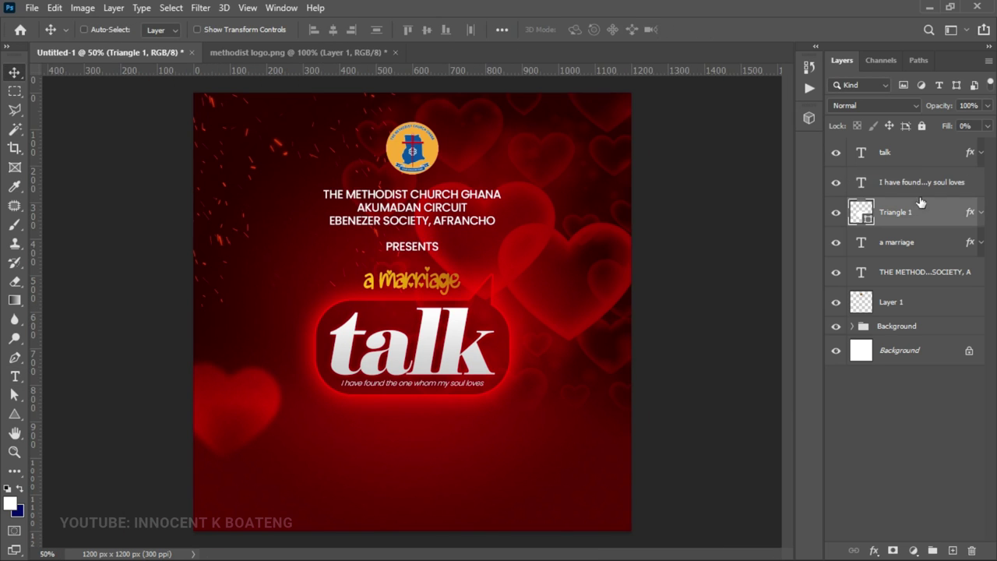
pyautogui.keyDown('shift'); pyautogui.click(909, 156); pyautogui.keyUp('shift')
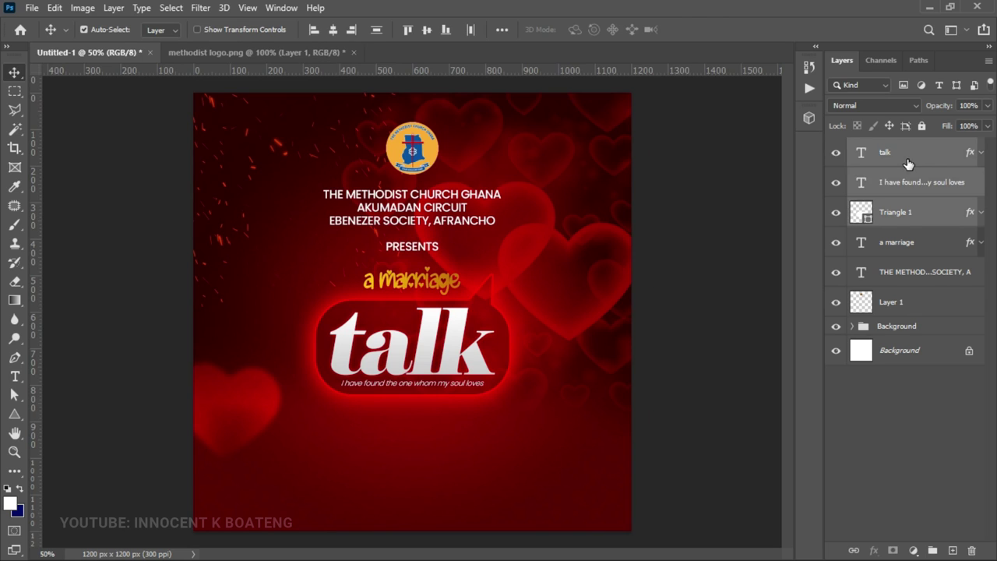
pyautogui.hotkey('ctrl', 'g')
pyautogui.hotkey('ctrl', 't')
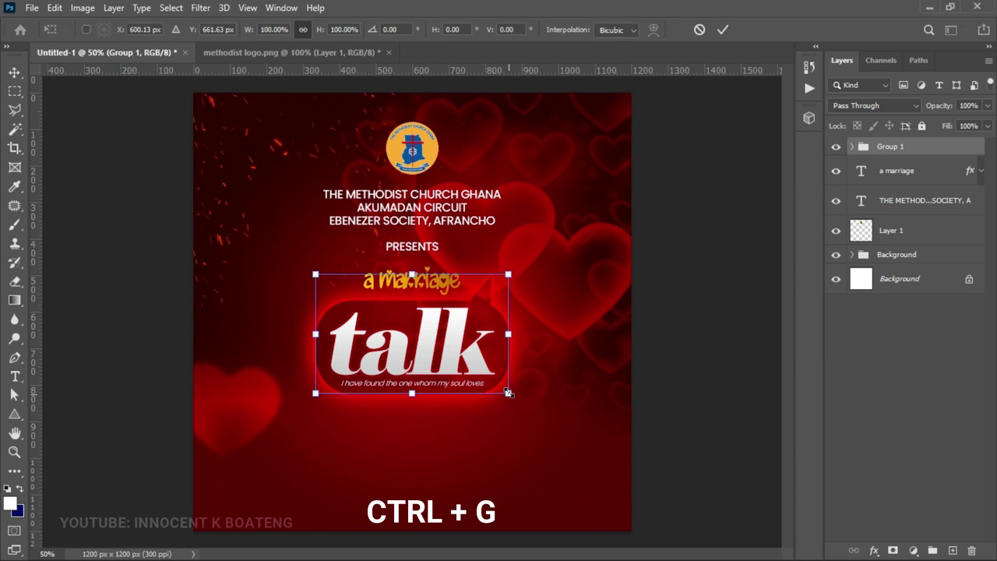
pyautogui.moveTo(508, 393); pyautogui.dragTo(560, 426)
pyautogui.press('Return')
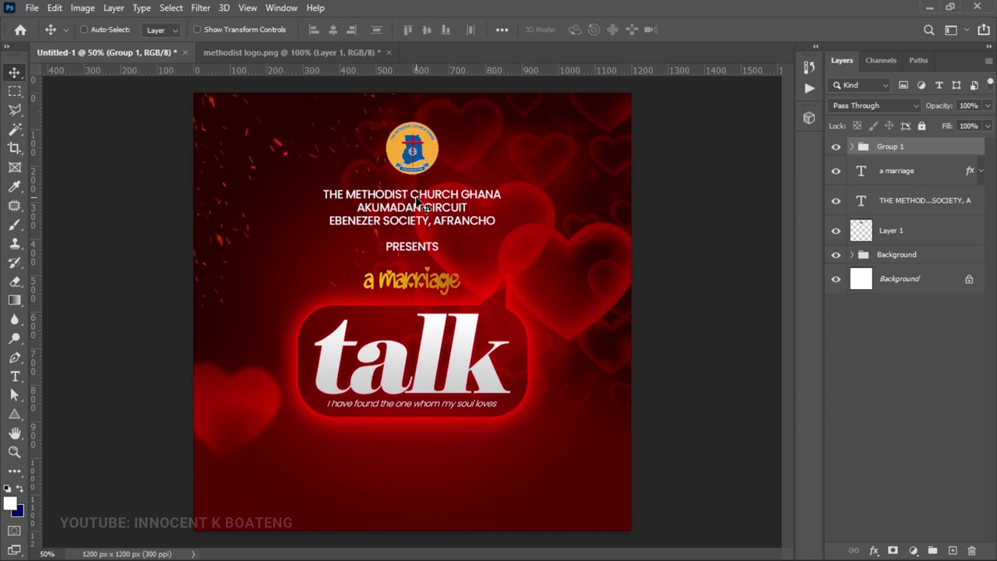
# Switch to Notepad, copy the line "on Valentine's Day!" and return to Photoshop
pyautogui.hotkey('ctrl', '1')
pyautogui.click(929, 7)
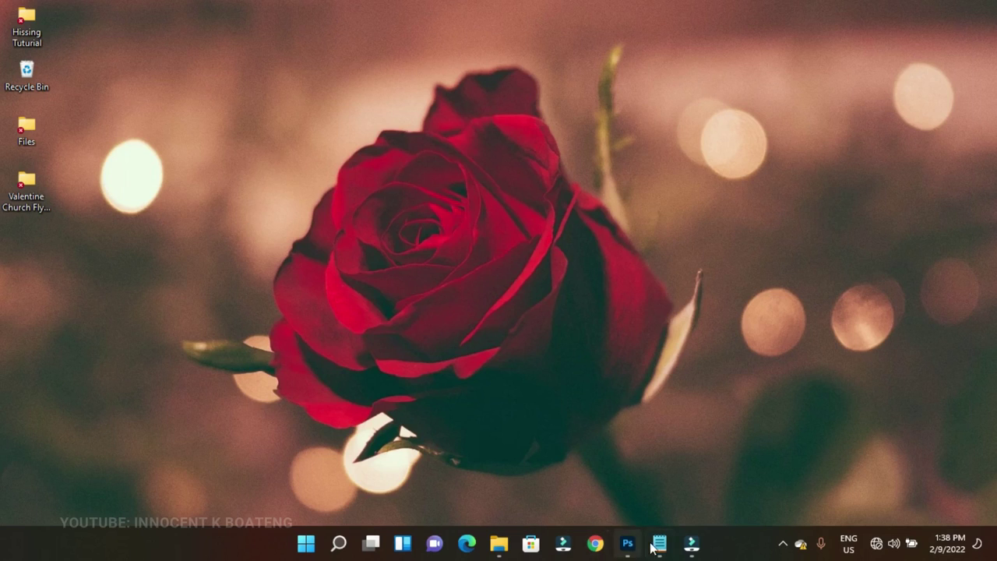
pyautogui.click(659, 543)
pyautogui.moveTo(300, 392); pyautogui.dragTo(271, 392)
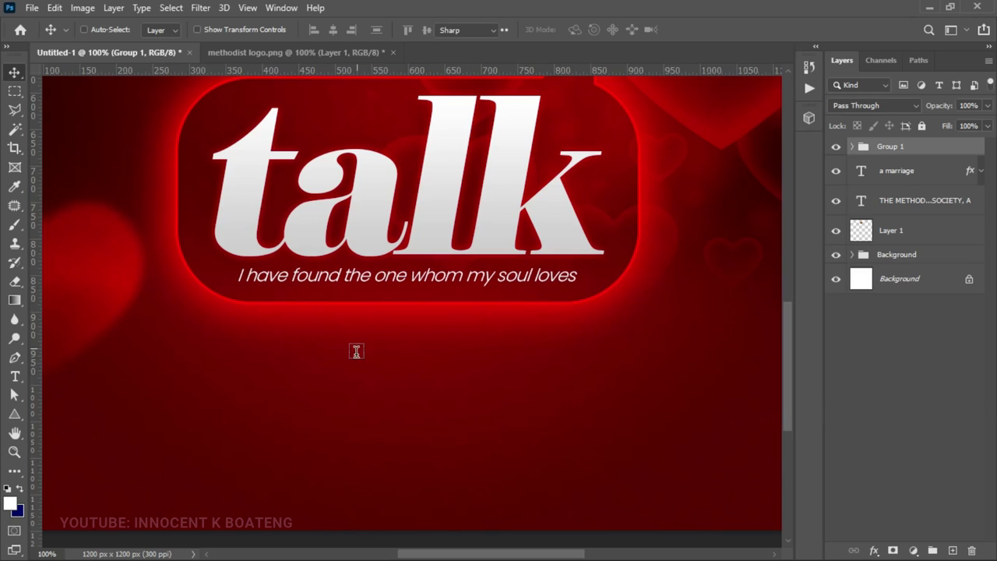
# Add the text "on Valentine's Day!" below the speech bubble and set its font to Palace Script MT Regular
pyautogui.press('t')
pyautogui.click(356, 353)
pyautogui.write("on Valentine's Day!")
pyautogui.hotkey('ctrl', 'a')
pyautogui.click(176, 29)
pyautogui.write('pala')
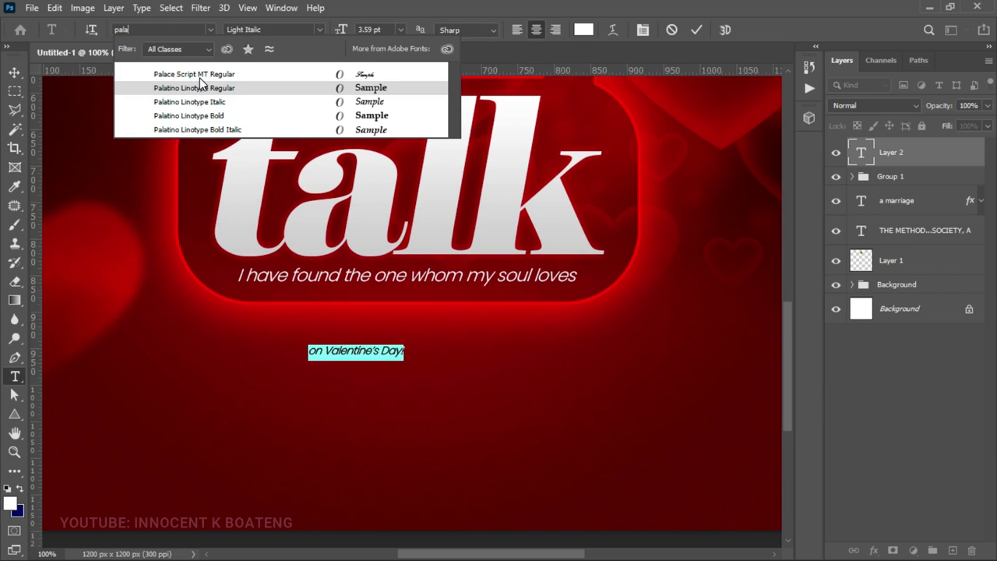
pyautogui.click(196, 75)
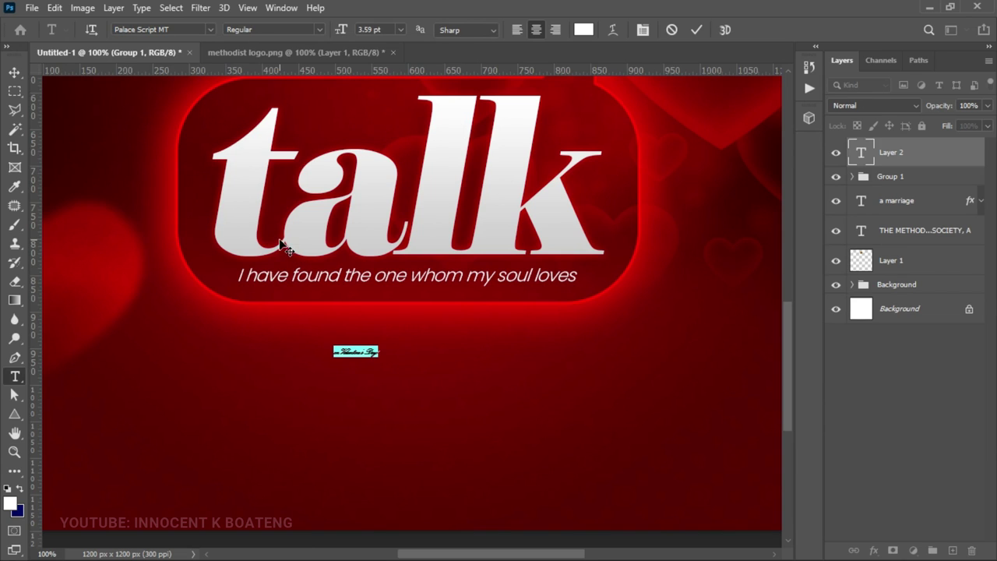
pyautogui.click(14, 72)
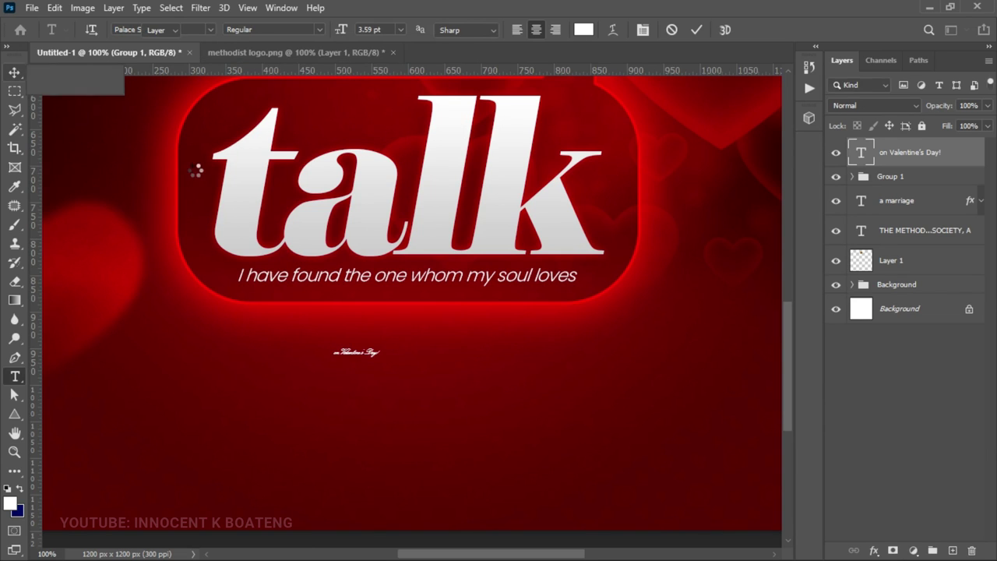
# Enlarge the "on Valentine's Day!" text to about 859% and place it just under the speech bubble
pyautogui.hotkey('ctrl', 't')
pyautogui.moveTo(380, 356); pyautogui.dragTo(736, 379)
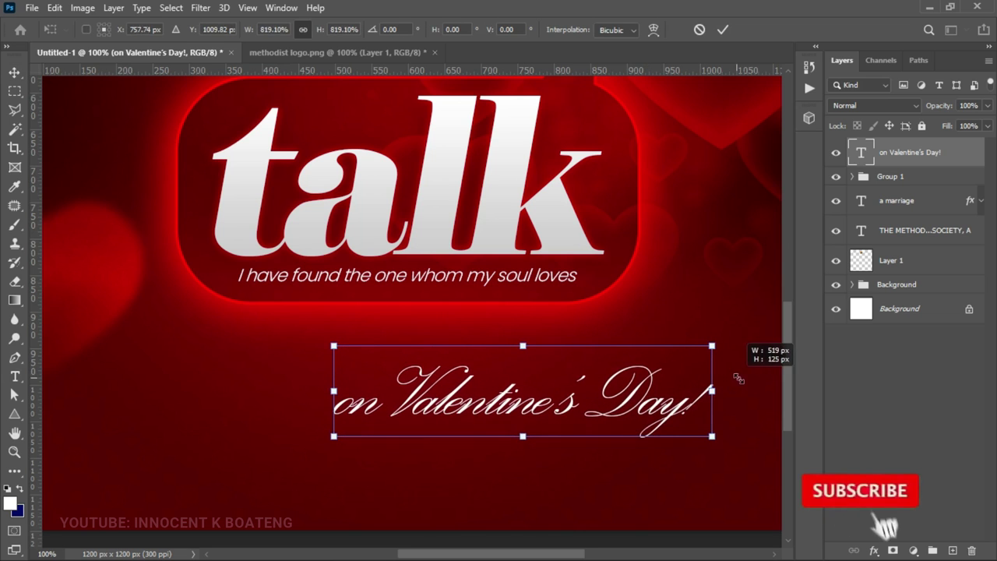
pyautogui.moveTo(534, 389); pyautogui.dragTo(408, 376)
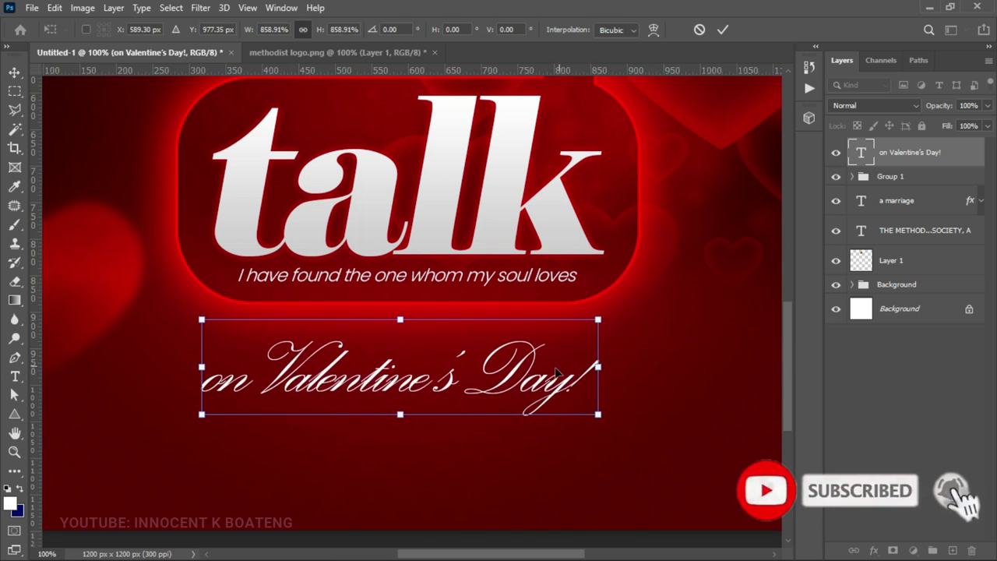
pyautogui.press('Return')
# Center the "on Valentine's Day!" text horizontally on the canvas and deselect
pyautogui.hotkey('ctrl', 'a')
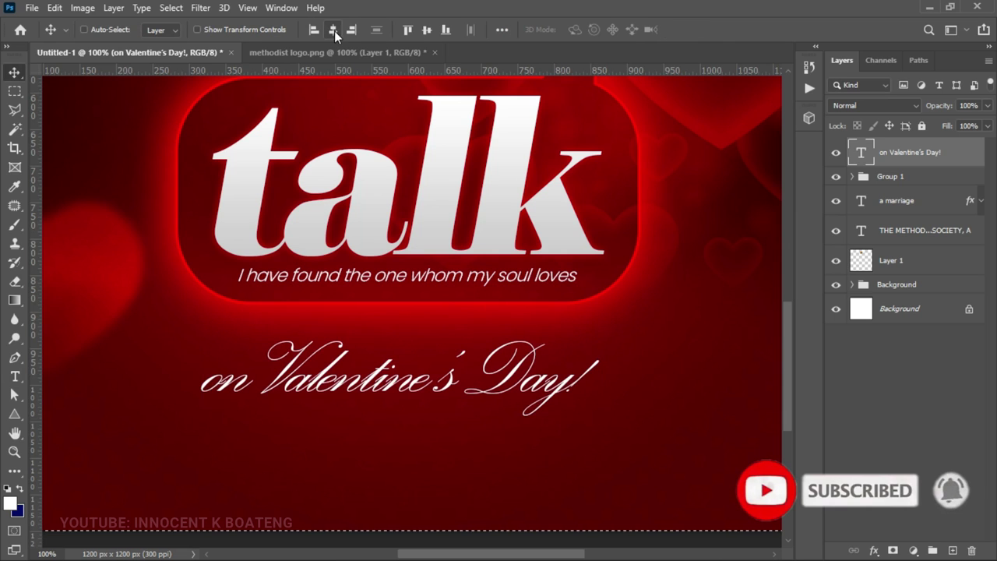
pyautogui.click(334, 30)
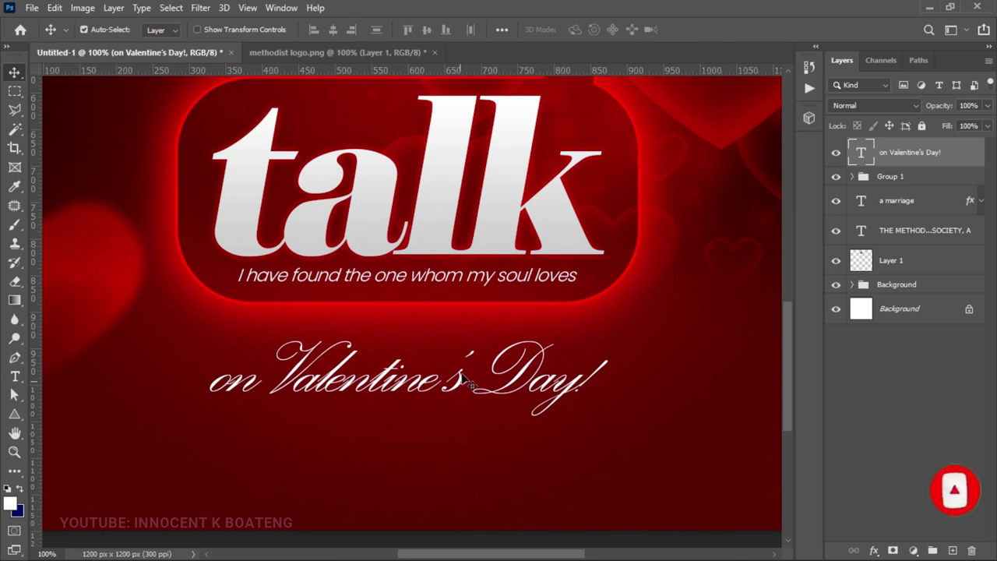
pyautogui.hotkey('ctrl', 'd')
# Select the Methodist logo layer and move the logo up closer to the flyer's upper edge
pyautogui.hotkey('ctrl', '-')
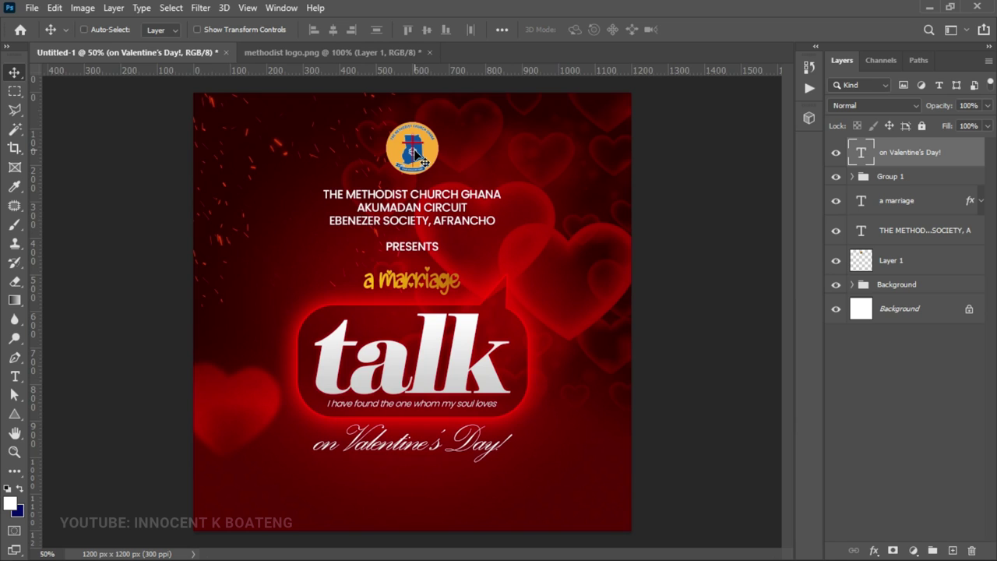
pyautogui.rightClick(419, 156)
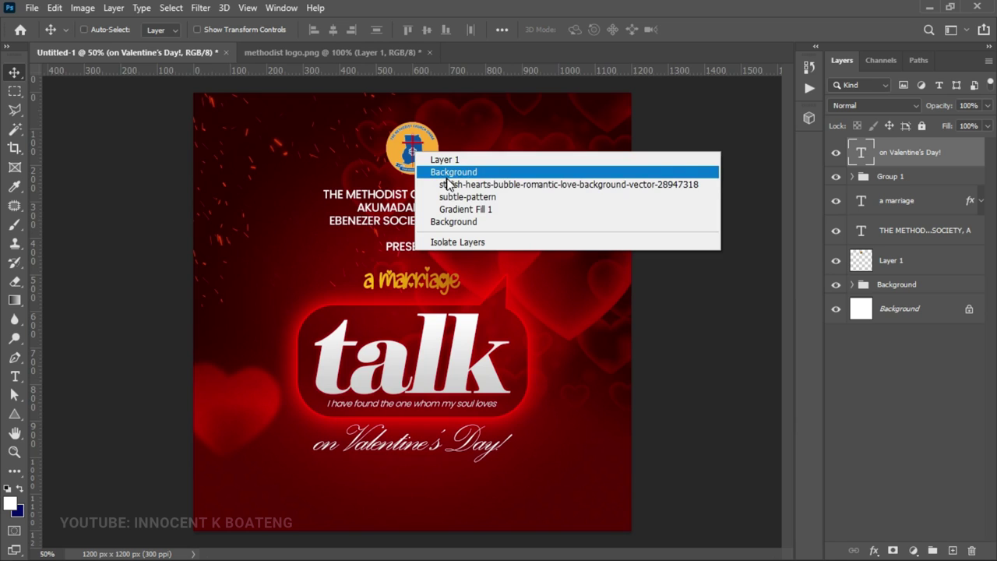
pyautogui.click(415, 139)
pyautogui.rightClick(416, 138)
pyautogui.click(425, 141)
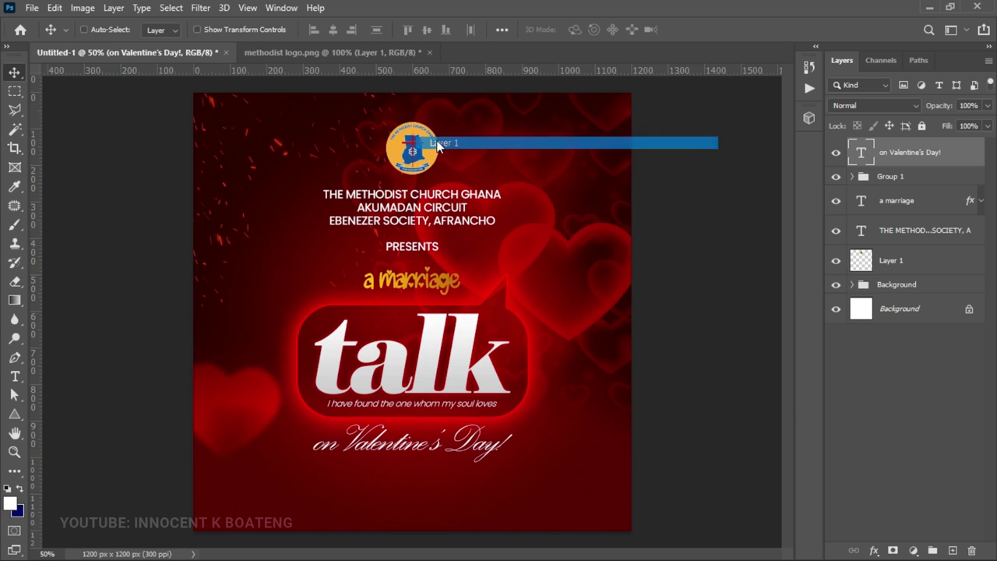
pyautogui.rightClick(418, 156)
pyautogui.click(421, 158)
pyautogui.moveTo(429, 184); pyautogui.dragTo(423, 164)
# Nudge the church heading, "a marriage", the speech bubble group and the "on Valentine's Day!" line upward, one layer at a time
pyautogui.hotkey('alt', ']')
pyautogui.hotkey('shift', 'Up')
pyautogui.hotkey('shift', 'Up')
pyautogui.hotkey('shift', 'Up')
pyautogui.hotkey('alt', ']')
pyautogui.hotkey('shift', 'Up')
pyautogui.hotkey('shift', 'Up')
pyautogui.hotkey('shift', 'Up')
pyautogui.hotkey('alt', ']')
pyautogui.hotkey('shift', 'Up')
pyautogui.hotkey('shift', 'Up')
pyautogui.hotkey('shift', 'Up')
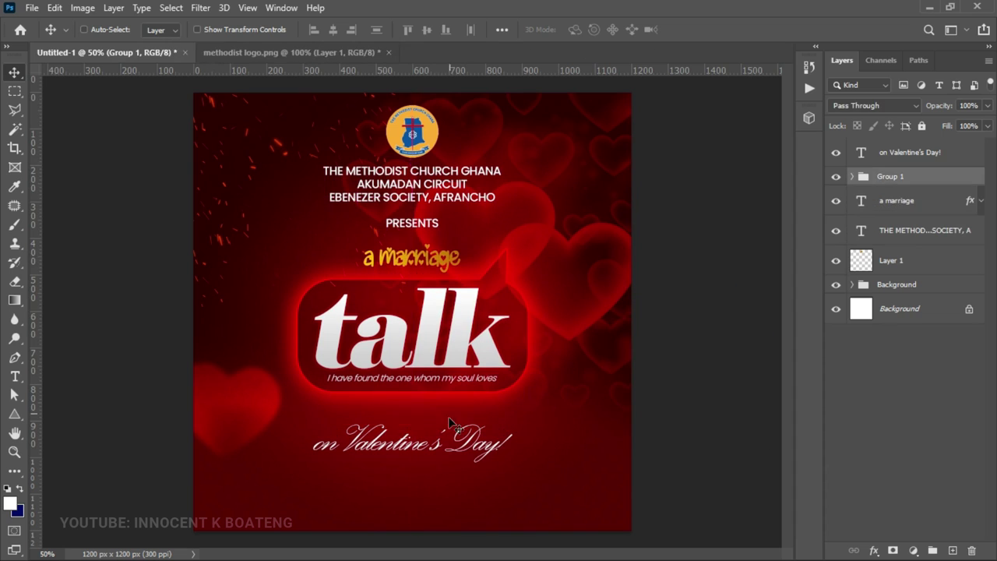
pyautogui.hotkey('alt', ']')
pyautogui.hotkey('shift', 'Up')
pyautogui.hotkey('shift', 'Up')
pyautogui.hotkey('shift', 'Up')
pyautogui.click(32, 7)
pyautogui.click(460, 370)
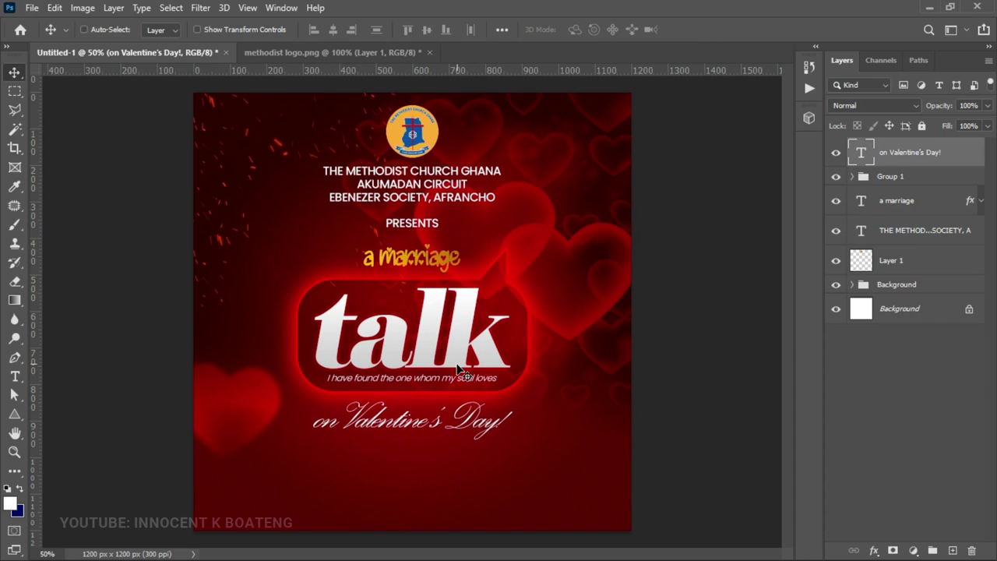
# Draw a white rectangle about 610 px wide below the "on Valentine's Day!" line, toward the flyer's right side
pyautogui.hotkey('ctrl', 'space')
pyautogui.click(317, 461)
pyautogui.moveTo(405, 478); pyautogui.dragTo(401, 343)
pyautogui.rightClick(14, 413)
pyautogui.click(51, 415)
pyautogui.moveTo(374, 283); pyautogui.dragTo(669, 342)
# Reduce the white rectangle's height to about 87.8%, keeping its width
pyautogui.press('v')
pyautogui.hotkey('ctrl', 't')
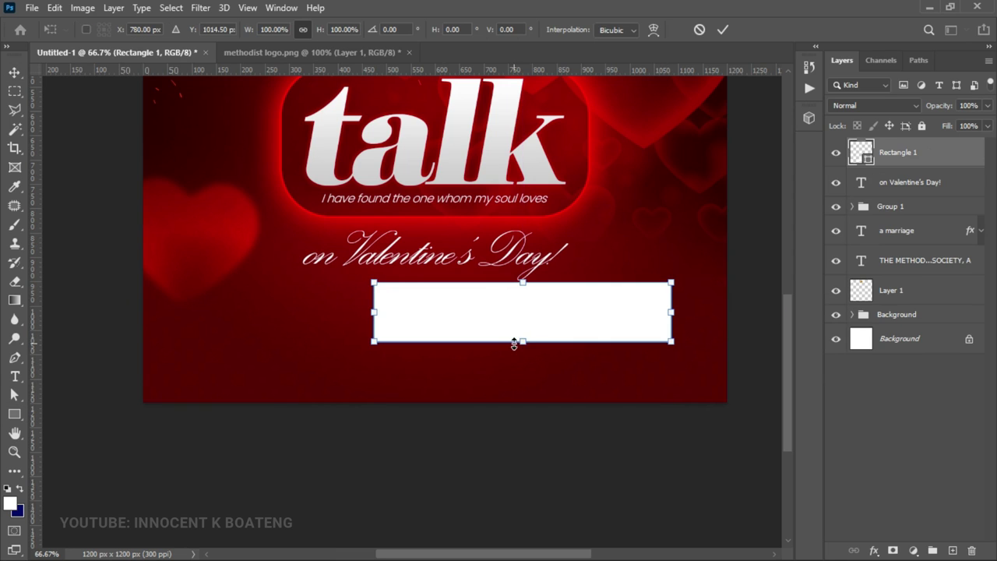
pyautogui.moveTo(523, 341); pyautogui.dragTo(522, 334)
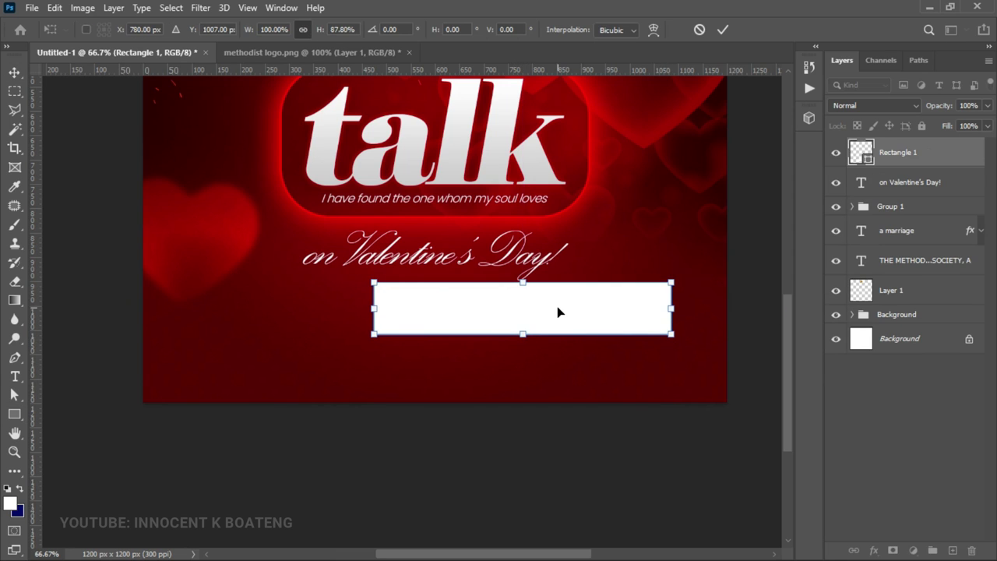
pyautogui.press('Return')
# Copy the gold gradient overlay from the "a marriage" layer onto the white rectangle
pyautogui.scroll(4, 533, 171)
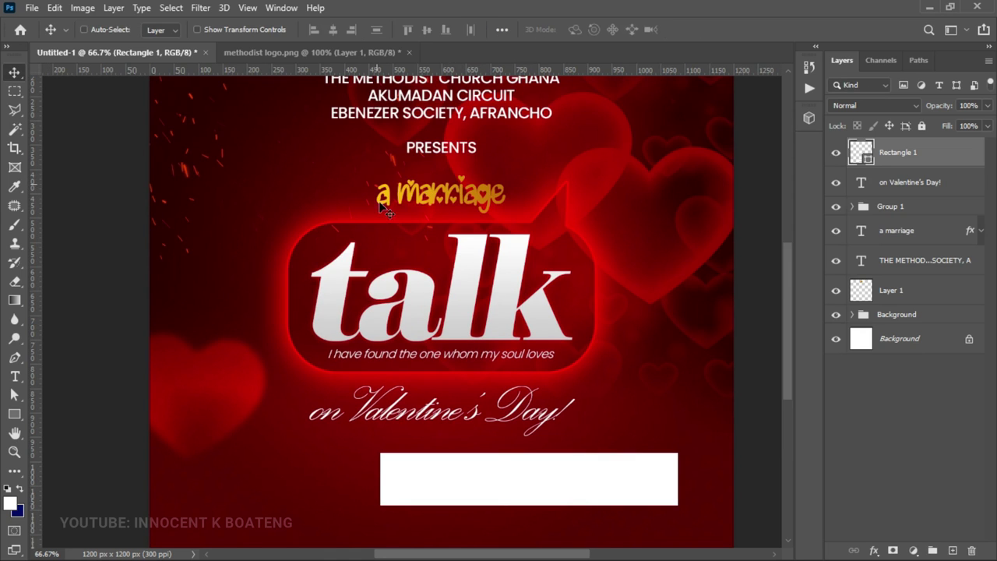
pyautogui.moveTo(483, 182); pyautogui.dragTo(469, 91)
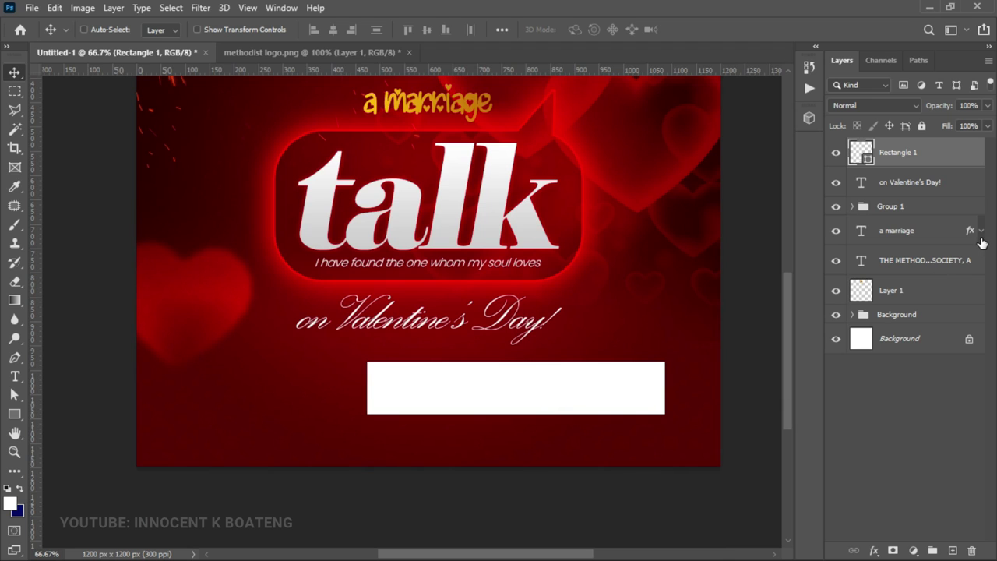
pyautogui.moveTo(972, 233); pyautogui.dragTo(960, 163)
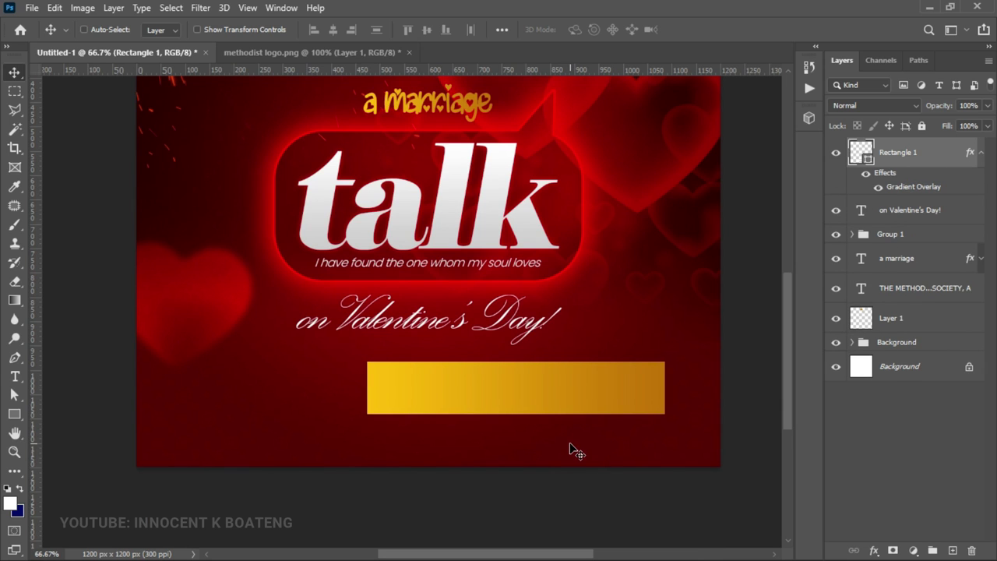
pyautogui.scroll(2, 590, 407)
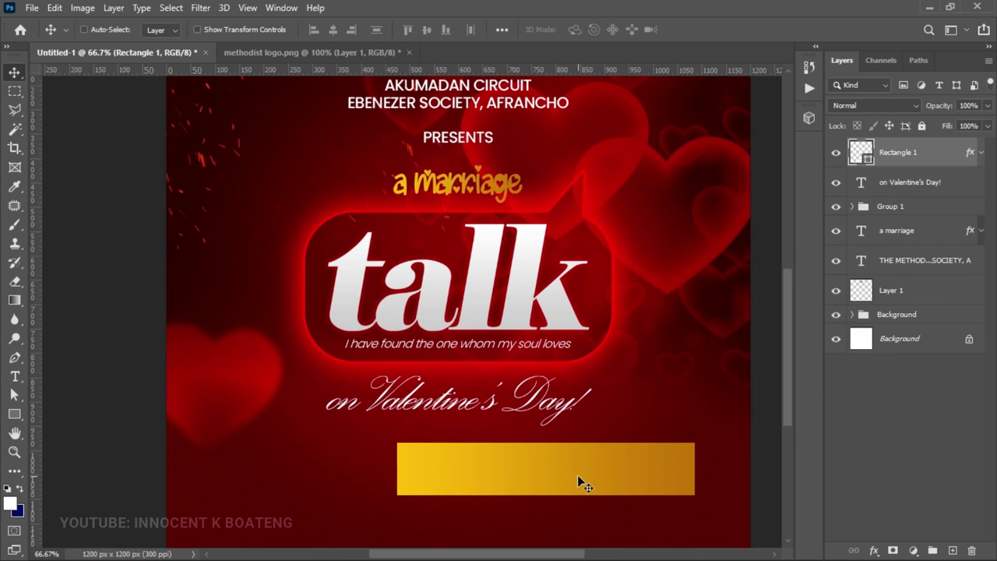
# Switch to Notepad, copy the lines "MONDAY 14TH FEBRUARY, 2022" and "@ EBENEZER METHODIST CHURCH, AFRANCHO", and return to Photoshop
pyautogui.click(929, 7)
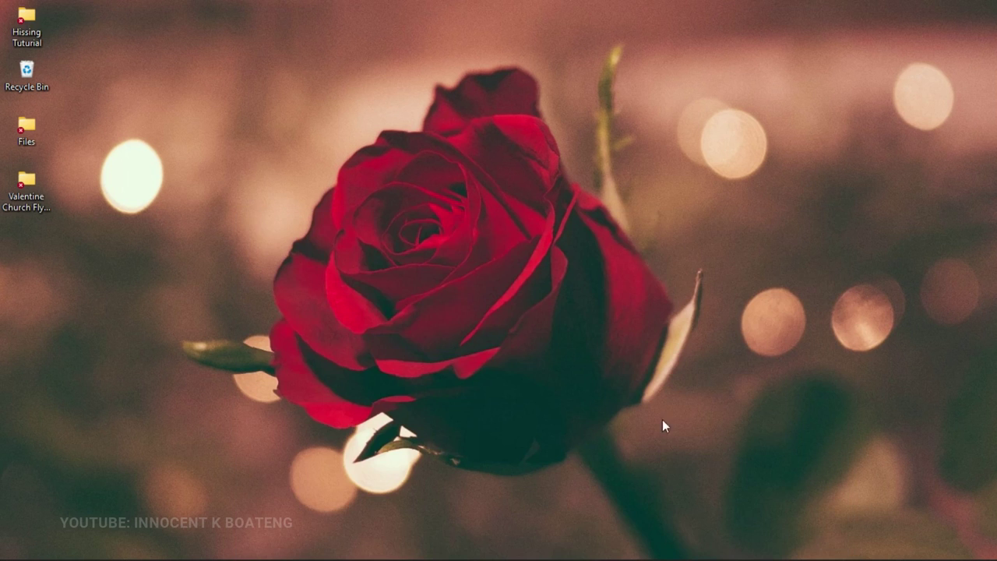
pyautogui.click(662, 543)
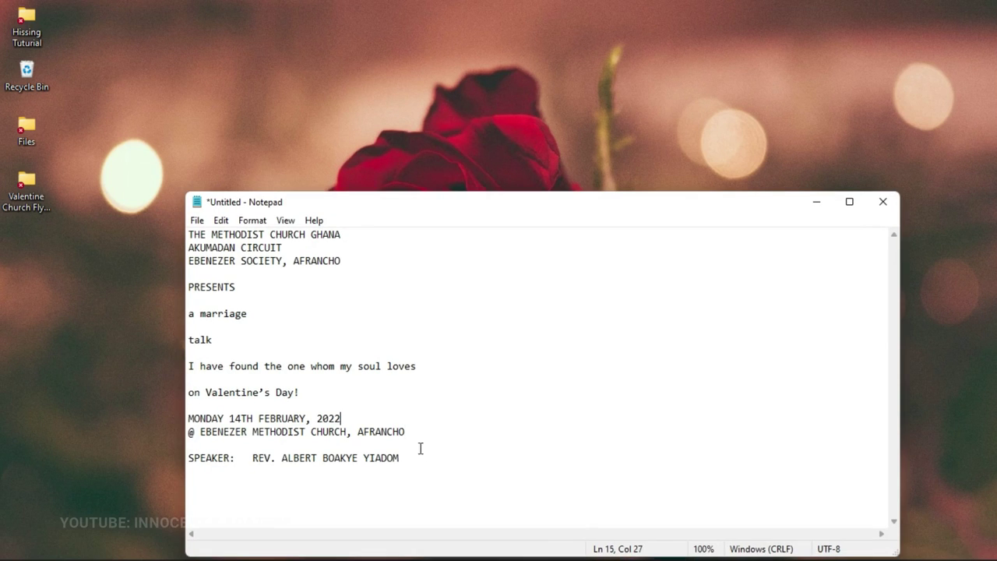
pyautogui.moveTo(412, 434); pyautogui.dragTo(246, 431)
pyautogui.moveTo(247, 432); pyautogui.dragTo(214, 432)
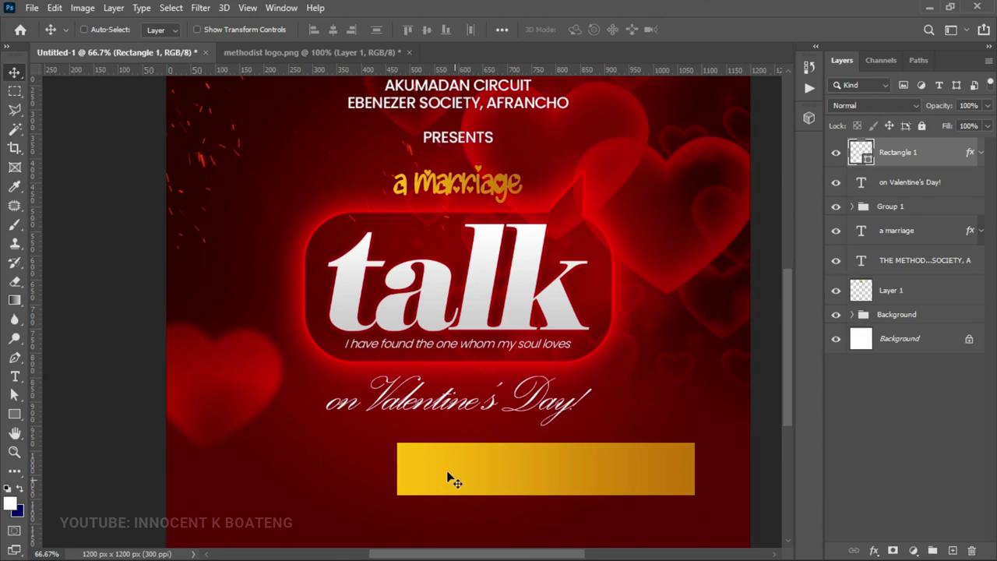
# Paste the date and venue lines as new text over the gold rectangle and set the font style to Poppins Medium
pyautogui.press('t')
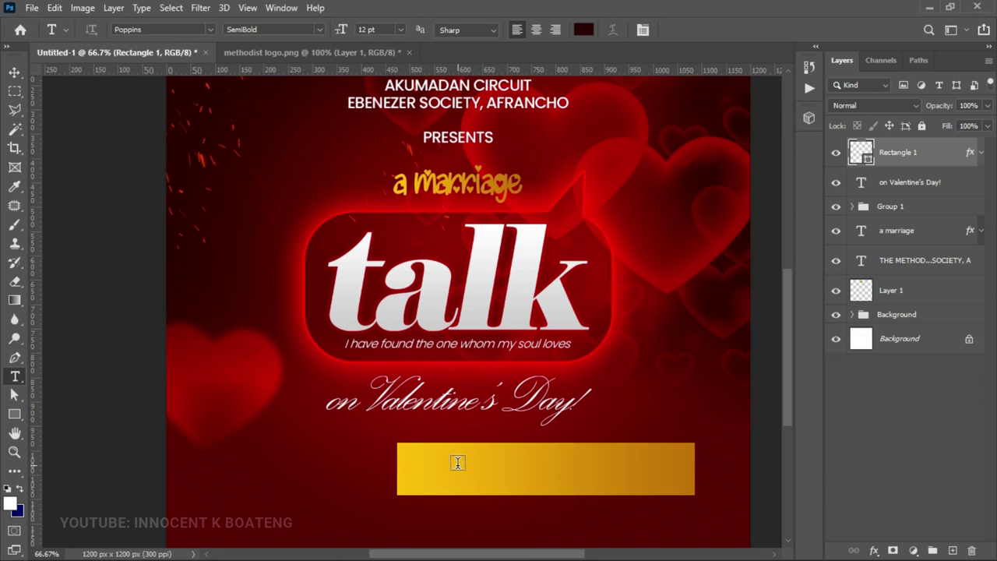
pyautogui.click(458, 463)
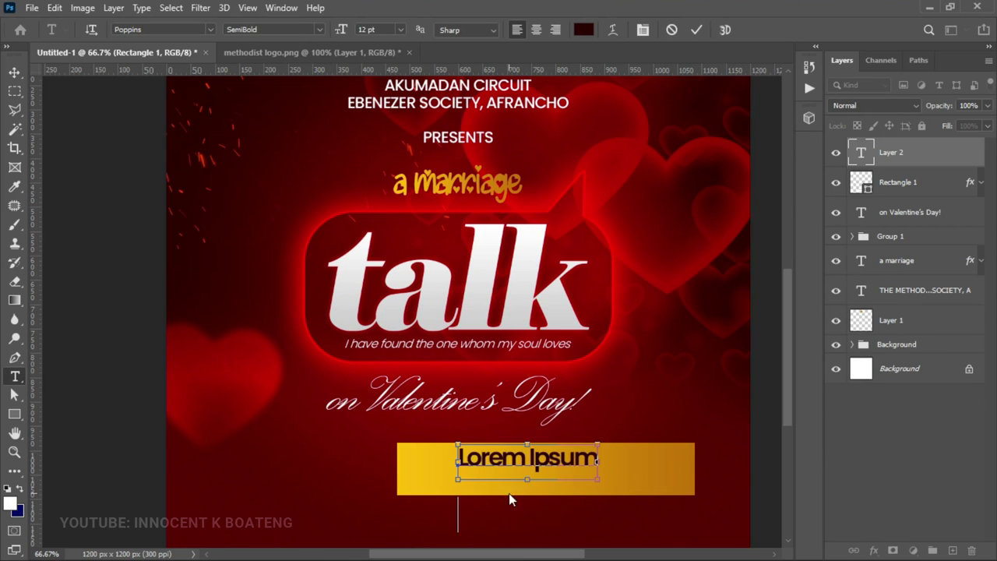
pyautogui.hotkey('ctrl', 'v')
pyautogui.hotkey('ctrl', 'a')
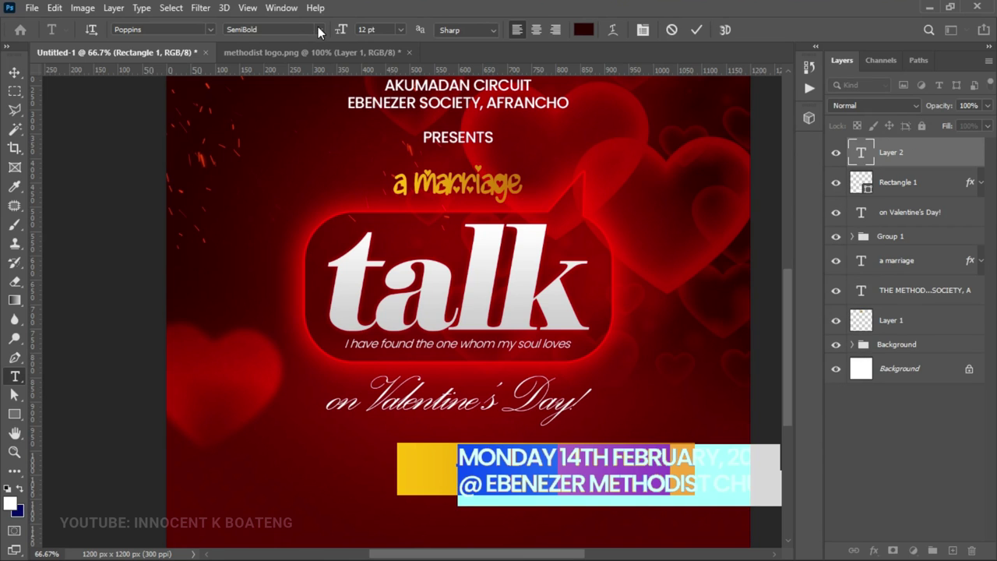
pyautogui.click(318, 30)
pyautogui.click(304, 138)
pyautogui.hotkey('ctrl', 'Return')
# Scale the date and venue text down to about 7.08 pt so it fits inside the gold rectangle
pyautogui.hotkey('ctrl', 't')
pyautogui.moveTo(781, 532); pyautogui.dragTo(659, 470)
pyautogui.press('Return')
pyautogui.scroll(-3, 575, 325)
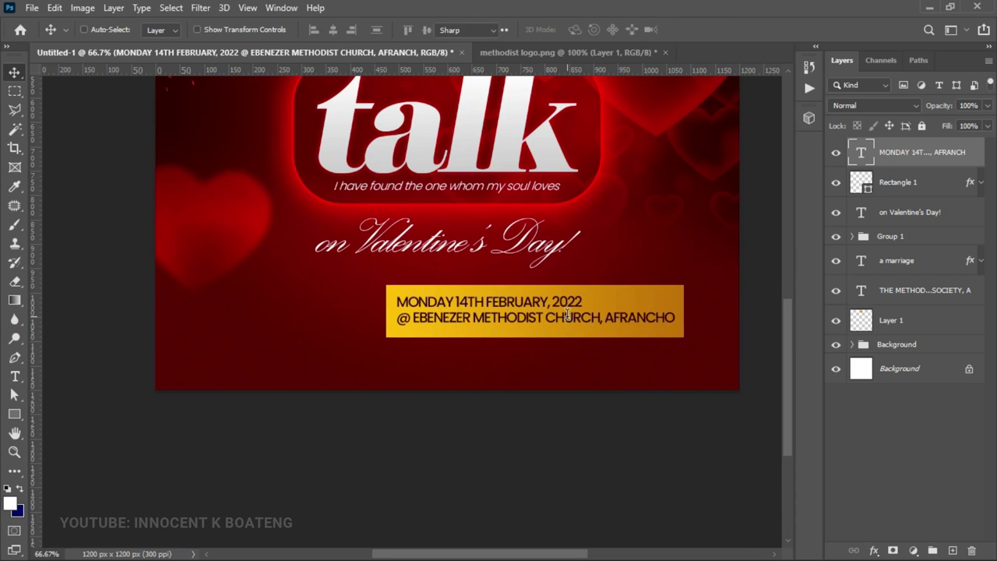
# Check the color of the date and venue text in the Color Picker and accept it
pyautogui.doubleClick(571, 316)
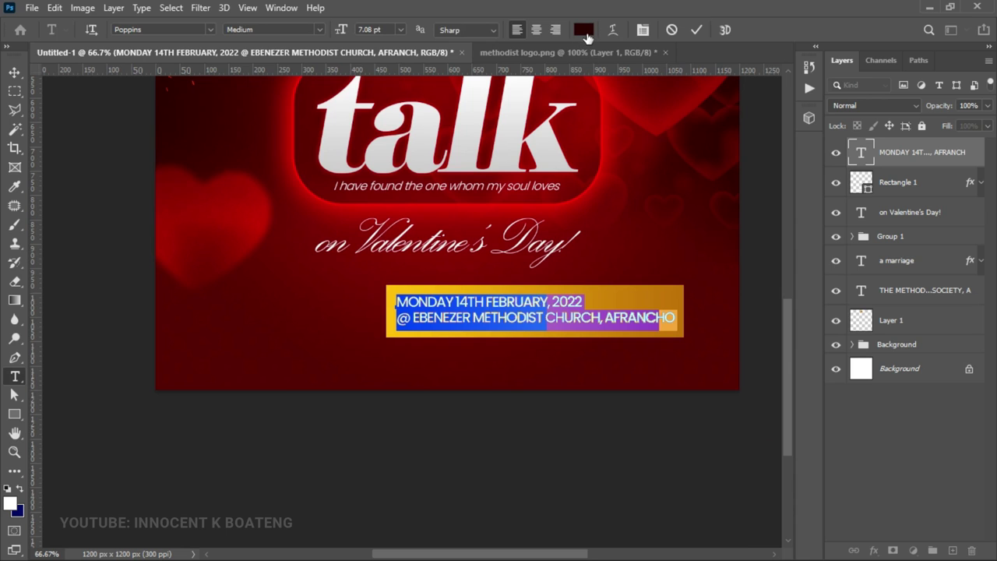
pyautogui.click(583, 30)
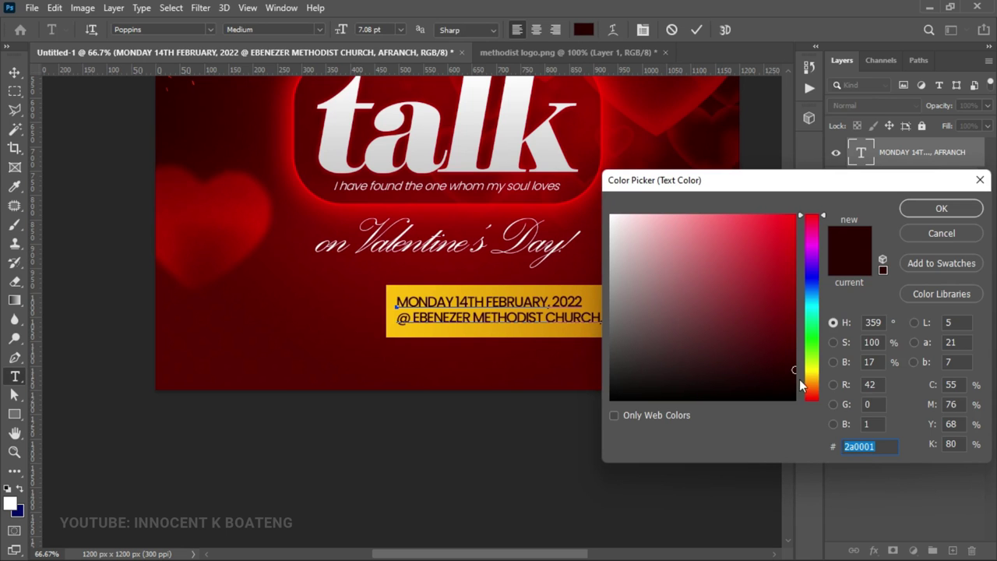
pyautogui.click(940, 209)
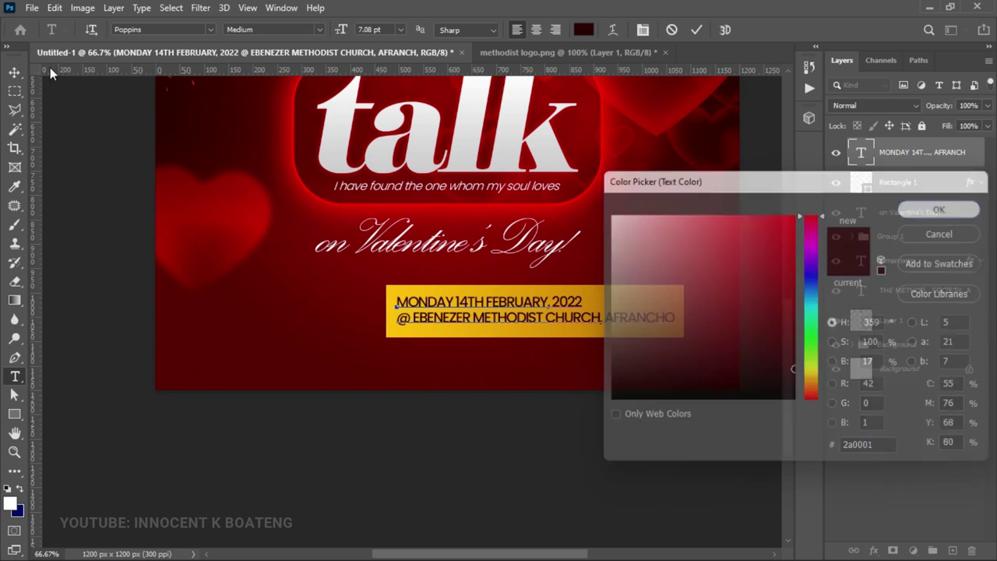
# Draw a circle about 117 px in diameter with the Ellipse tool in the empty area beside the gold date bar
pyautogui.click(14, 71)
pyautogui.hscroll(-2, 412, 338)
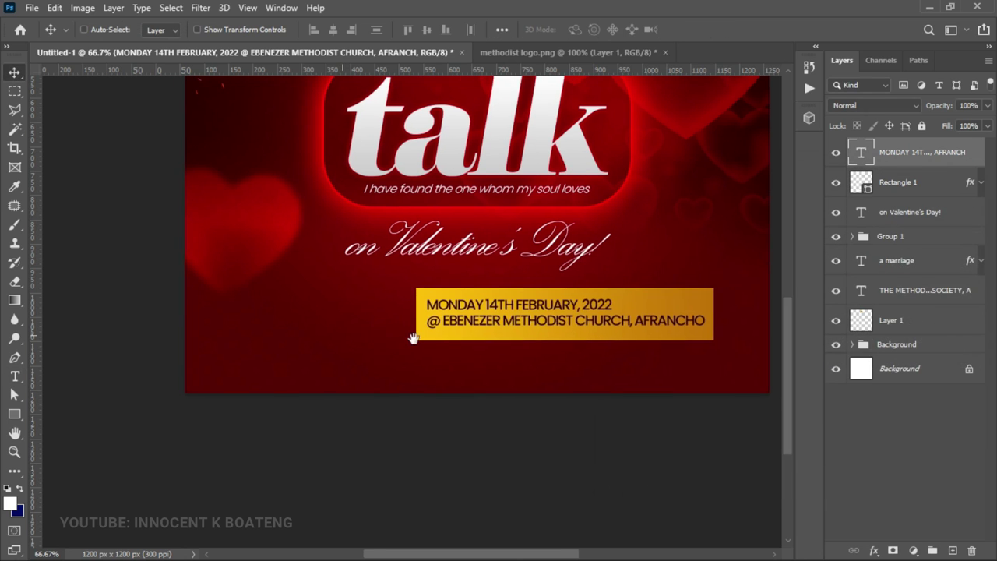
pyautogui.click(14, 413)
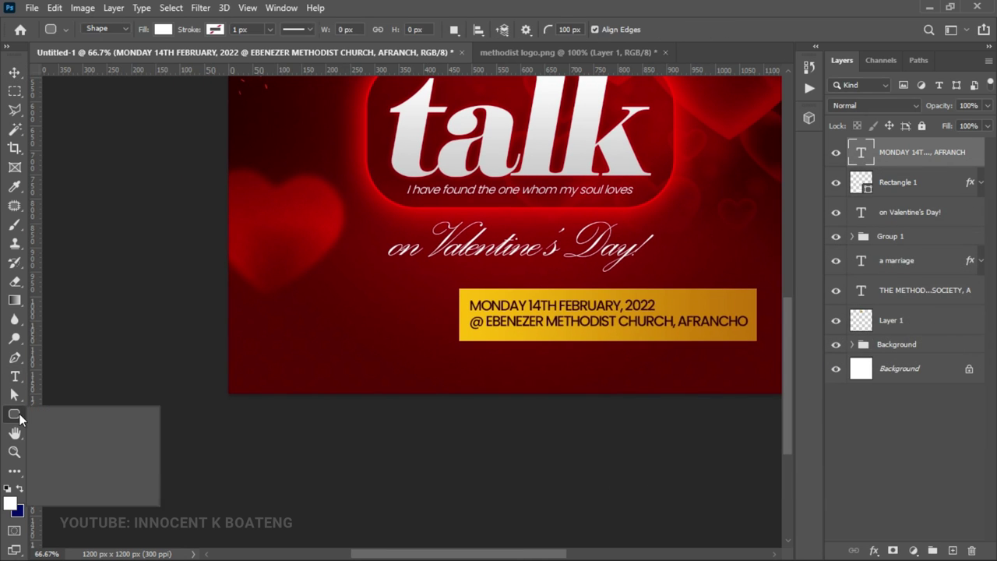
pyautogui.hotkey('shift', 'u')
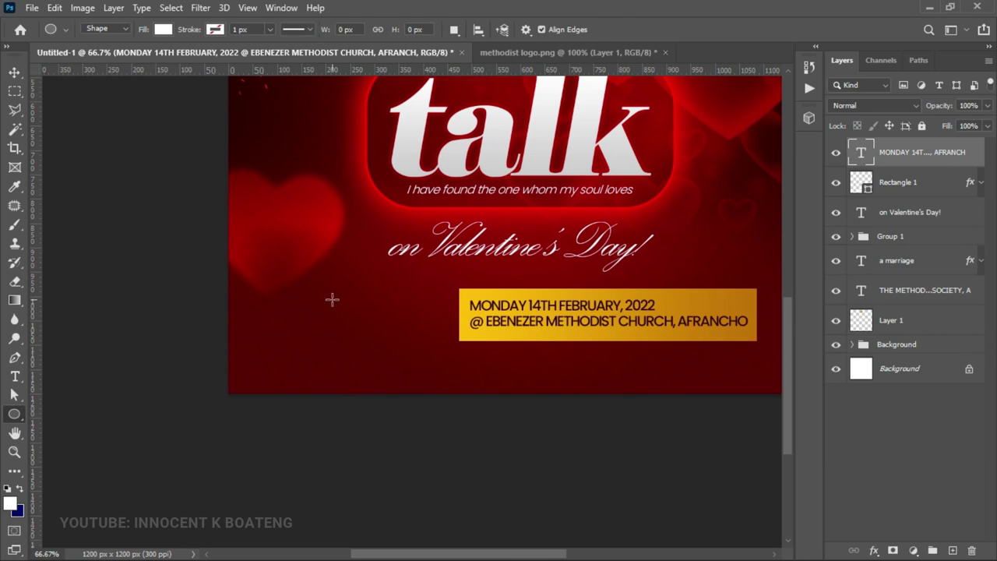
pyautogui.moveTo(324, 292); pyautogui.dragTo(406, 347)
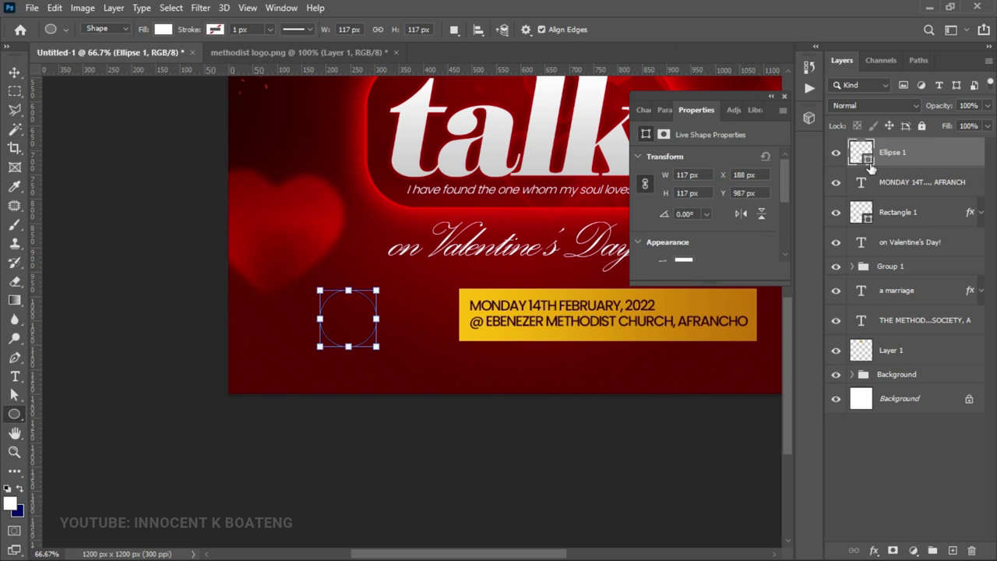
# Fill the circle with a bright red (d60002) sampled from the flyer artwork
pyautogui.click(869, 159)
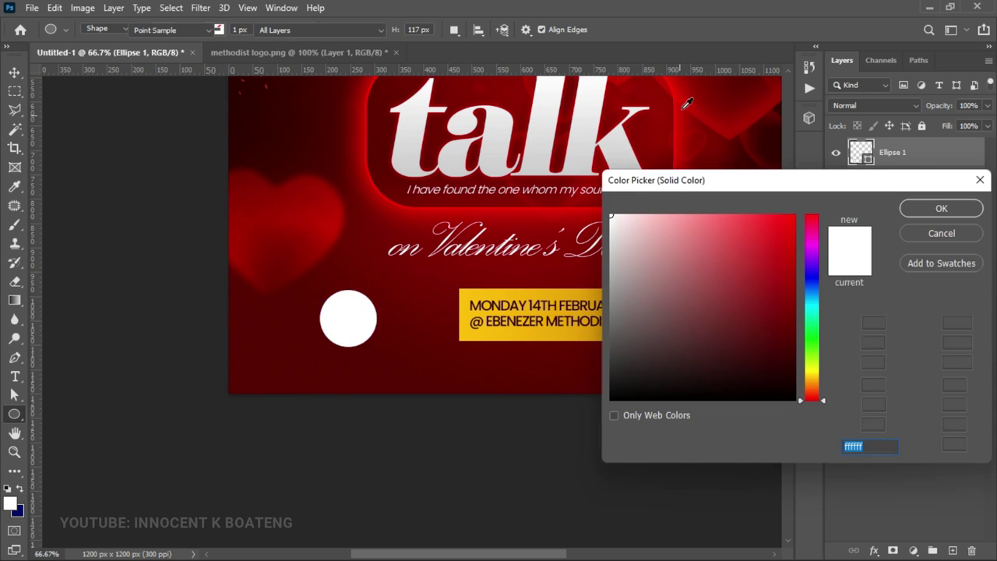
pyautogui.click(767, 140)
pyautogui.click(931, 217)
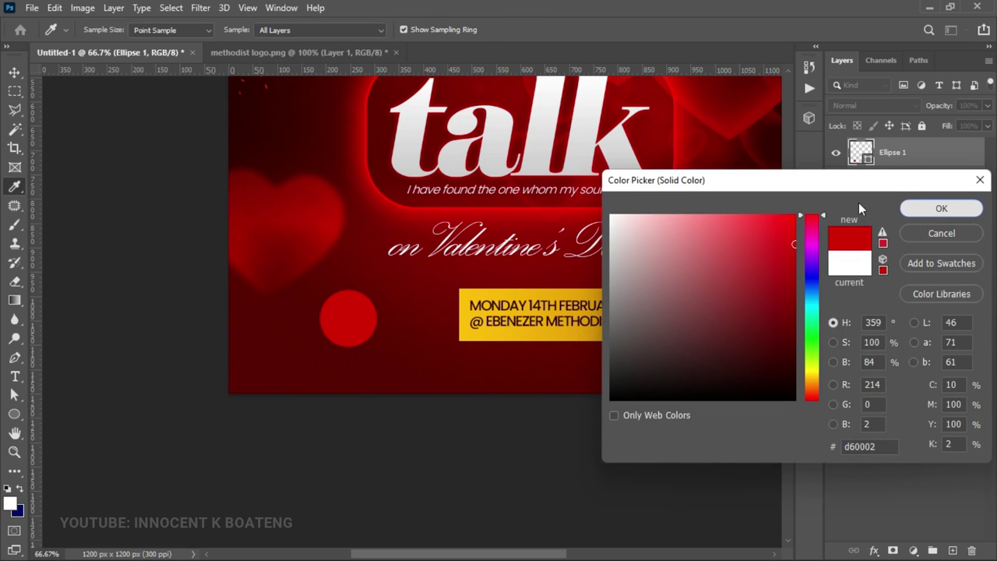
# Duplicate the red circle, place the copy slightly overlapping the original toward the date bar, and fill it with dark gold sampled from the bar
pyautogui.hotkey('ctrl', 'j')
pyautogui.moveTo(338, 496); pyautogui.dragTo(375, 481)
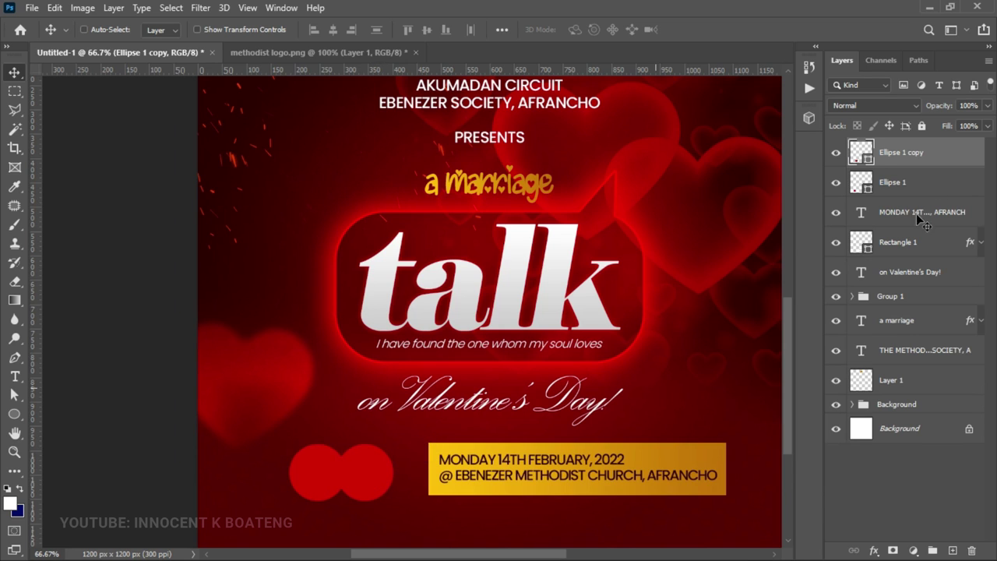
pyautogui.doubleClick(861, 152)
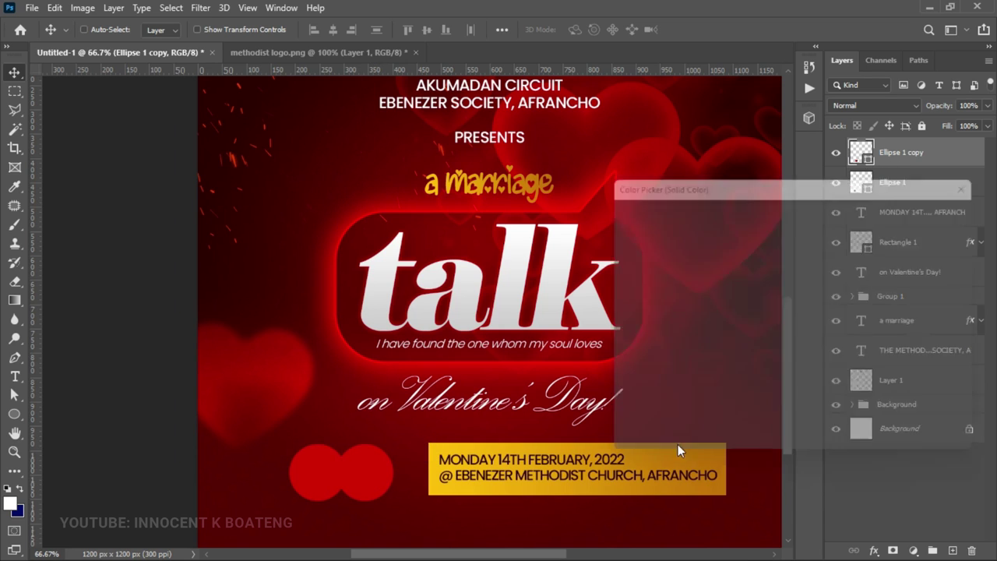
pyautogui.moveTo(632, 189); pyautogui.dragTo(788, 190)
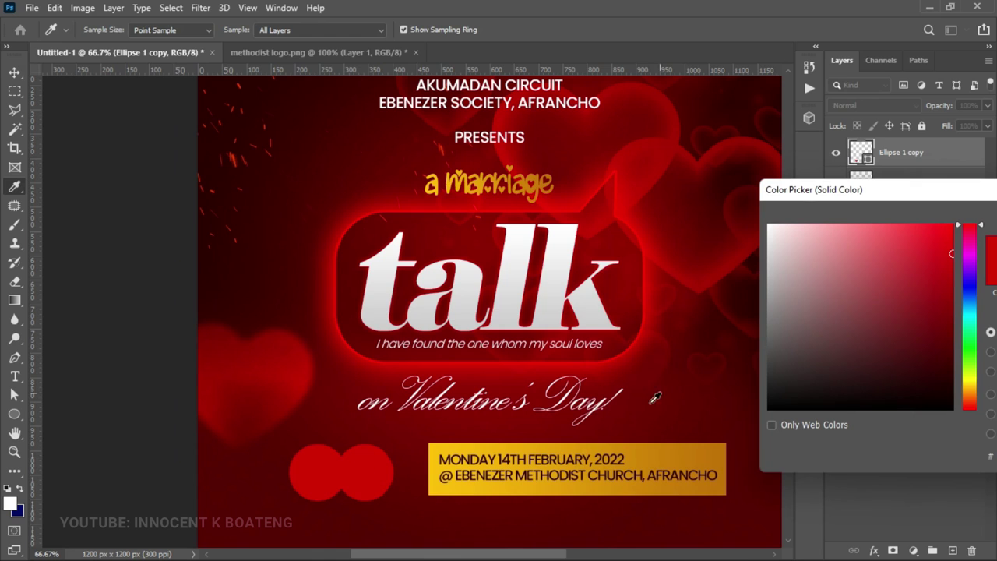
pyautogui.click(653, 446)
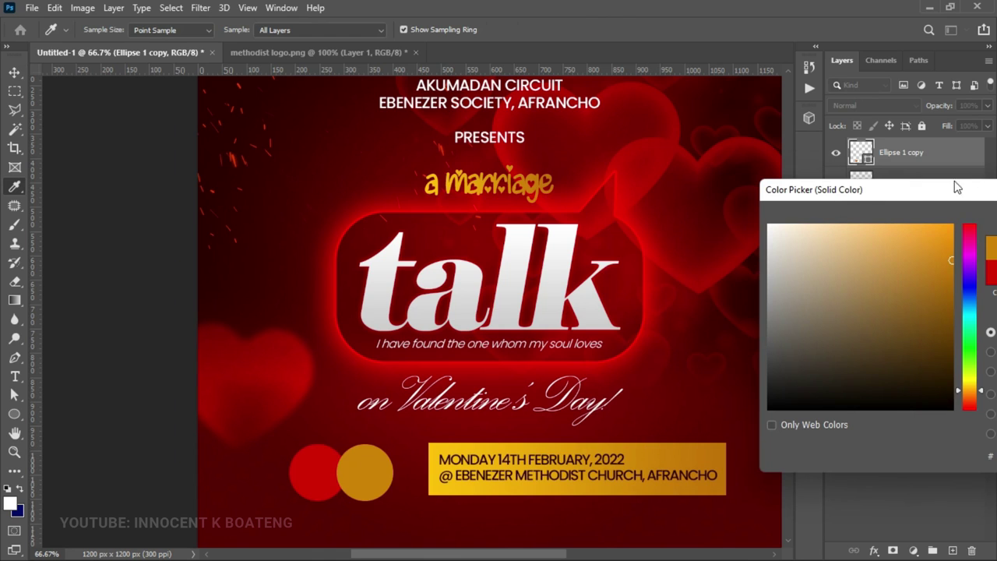
pyautogui.press('Return')
# Scale both circles down together to match the gold bar's height and position them close beside the bar
pyautogui.keyDown('shift'); pyautogui.click(916, 183); pyautogui.keyUp('shift')
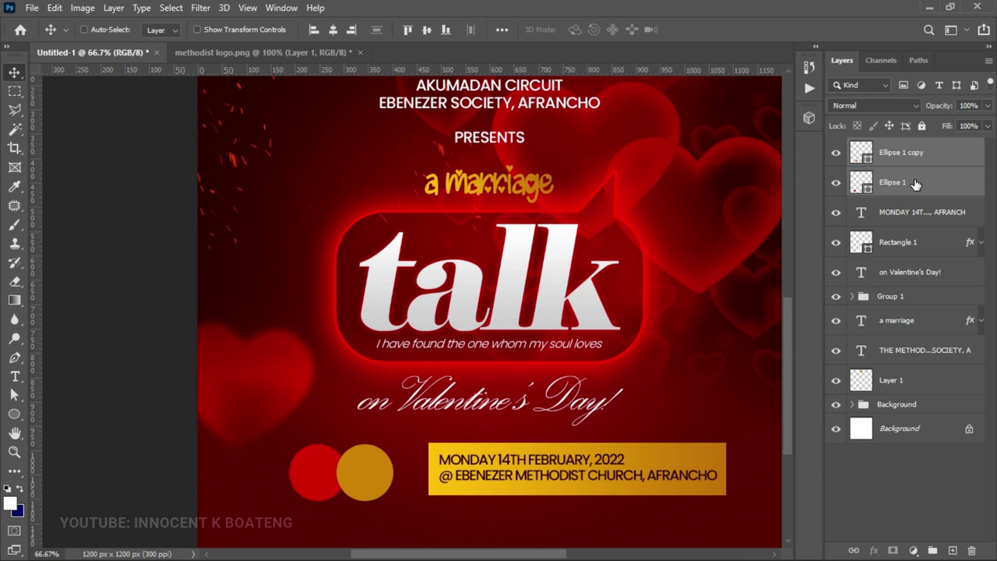
pyautogui.hotkey('ctrl', 't')
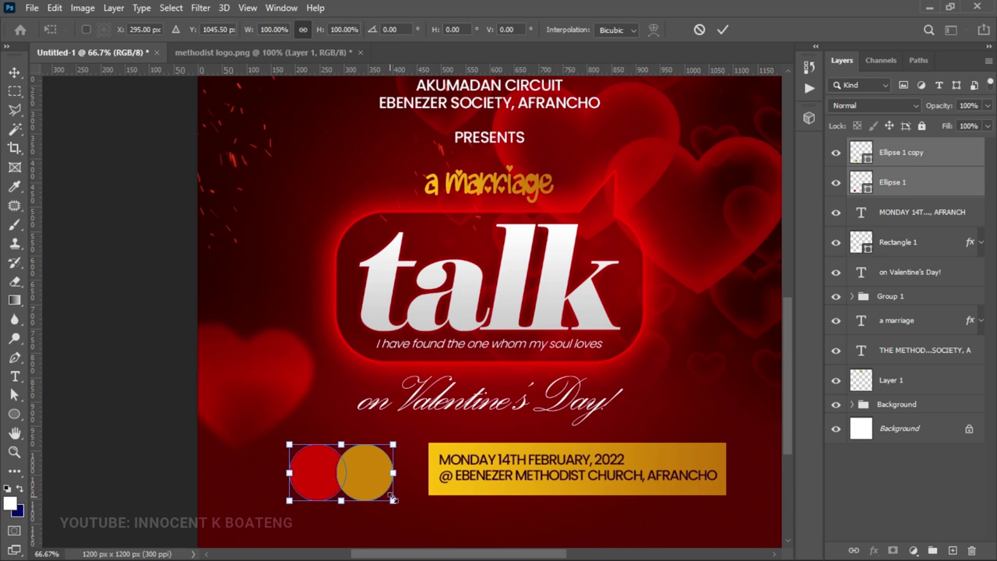
pyautogui.moveTo(395, 504); pyautogui.dragTo(387, 476)
pyautogui.press('Return')
# Add the text "5PM" over the two circles and set its color to white (ffffff)
pyautogui.press('t')
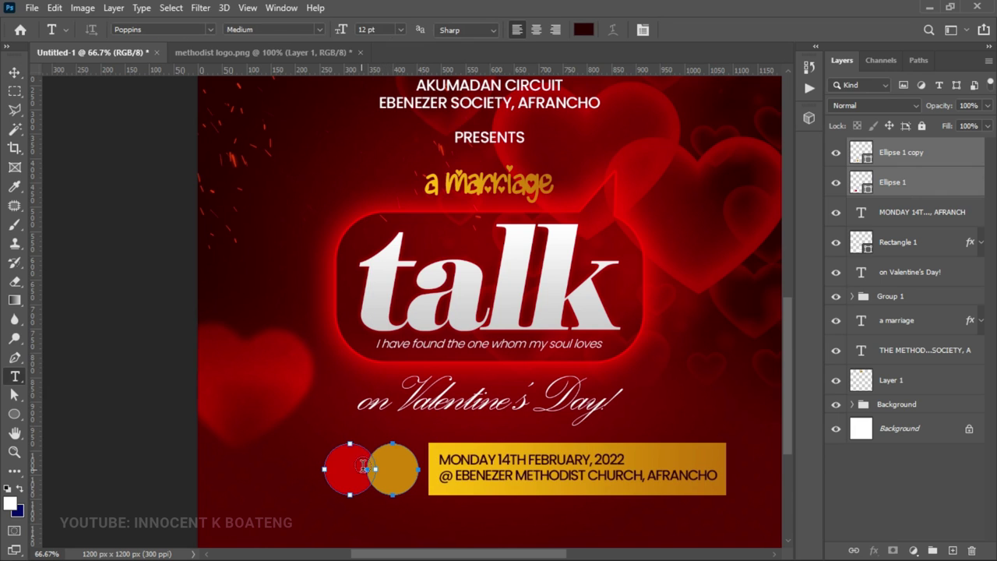
pyautogui.click(362, 463)
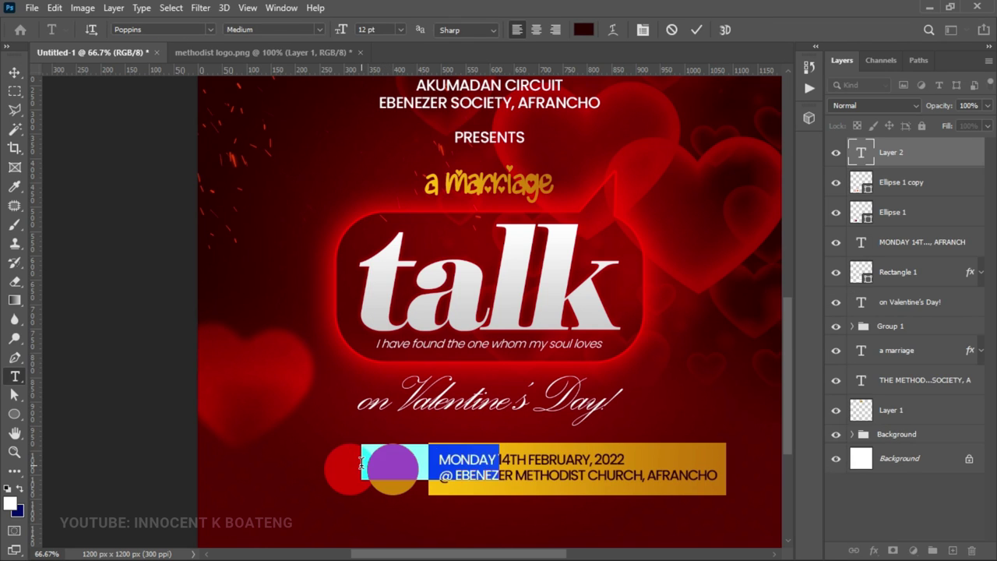
pyautogui.write('5PM')
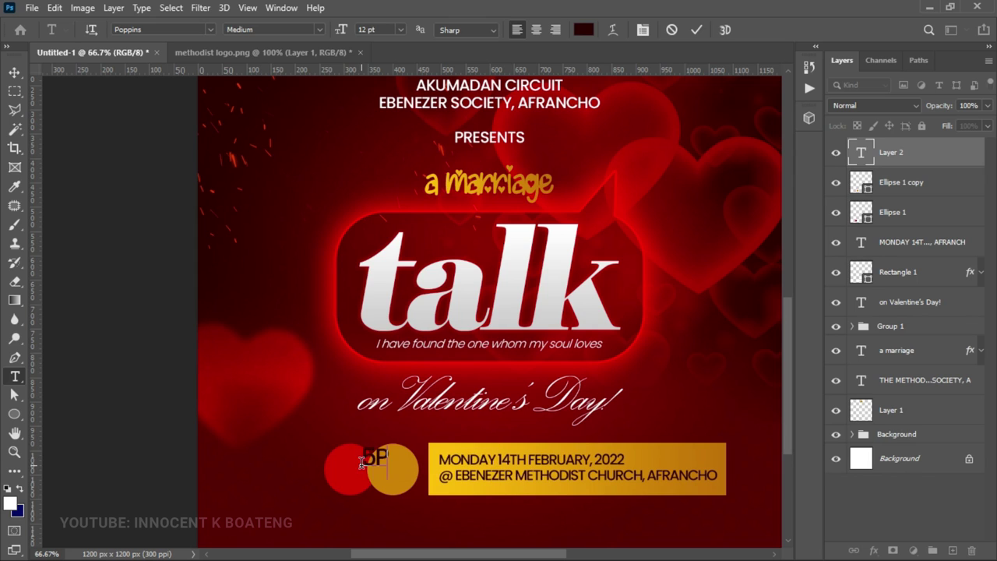
pyautogui.hotkey('ctrl', 'a')
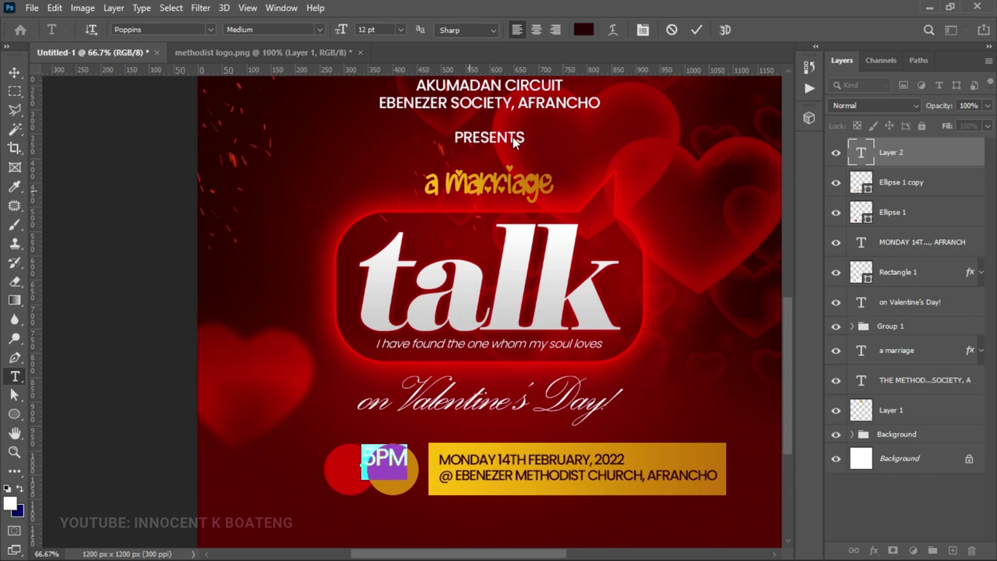
pyautogui.click(584, 29)
pyautogui.write('ffffff')
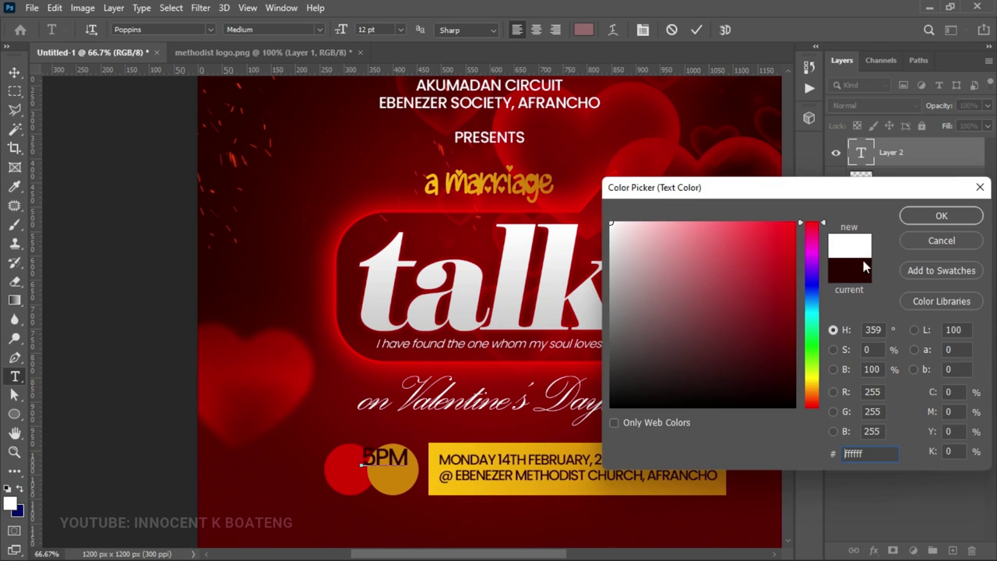
pyautogui.click(942, 215)
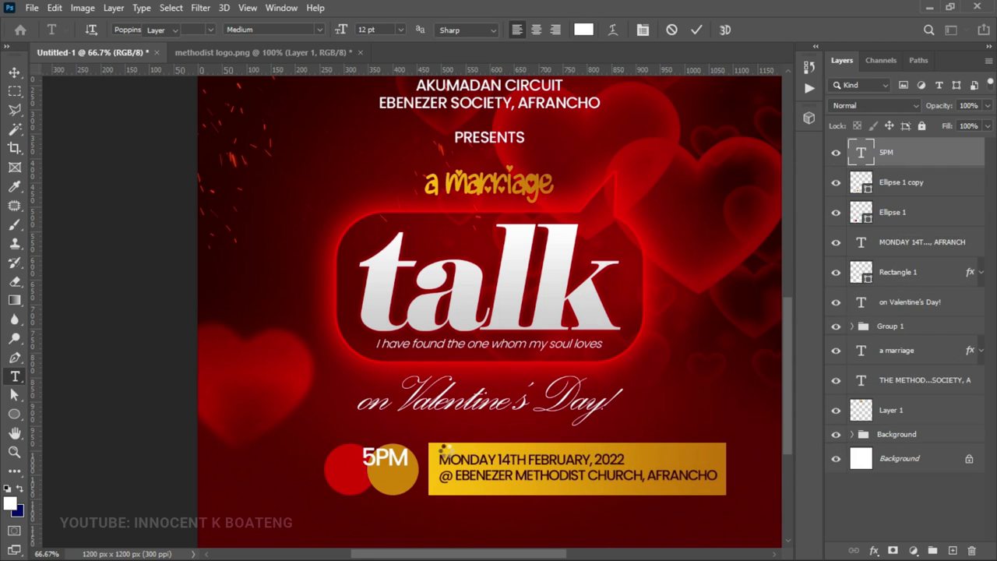
# Move the 5PM text to the middle of the two overlapping circles and scale it up slightly
pyautogui.press('v')
pyautogui.moveTo(448, 475); pyautogui.dragTo(407, 480)
pyautogui.hotkey('ctrl', 't')
pyautogui.press('Return')
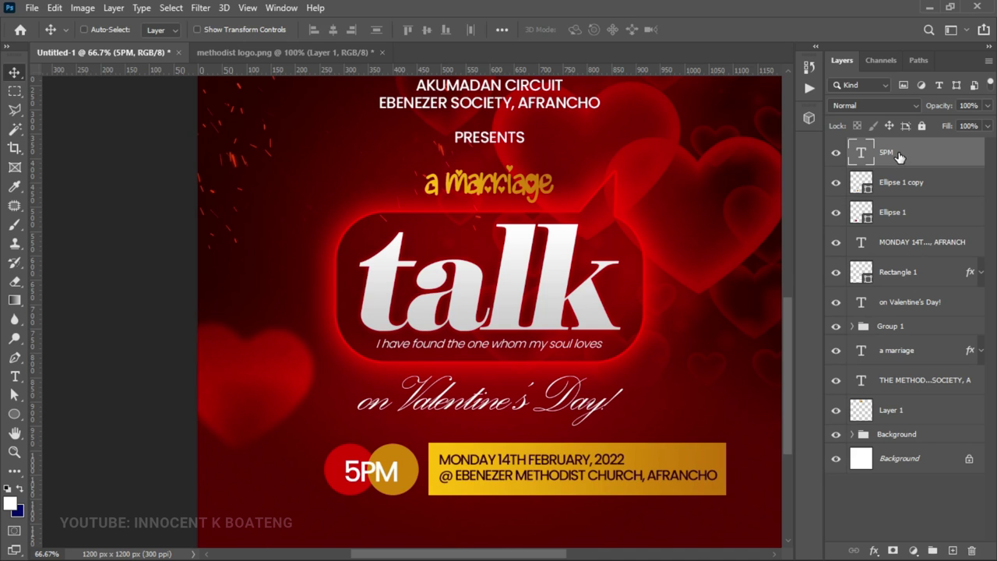
# Group the 5PM text, both circles, the date text and the gold rectangle, center the group horizontally on the canvas and nudge it up
pyautogui.keyDown('shift'); pyautogui.click(899, 277); pyautogui.keyUp('shift')
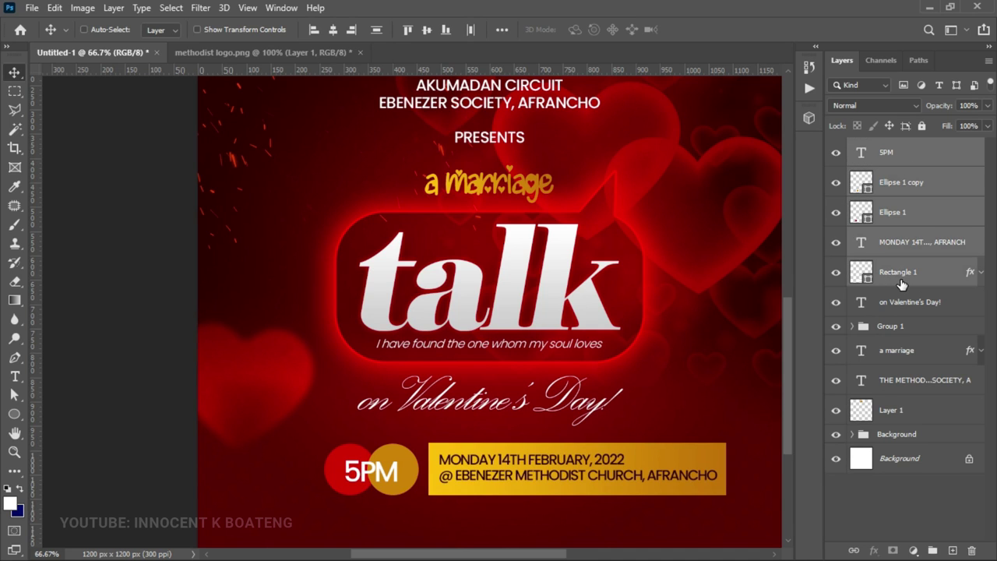
pyautogui.hotkey('ctrl', 'g')
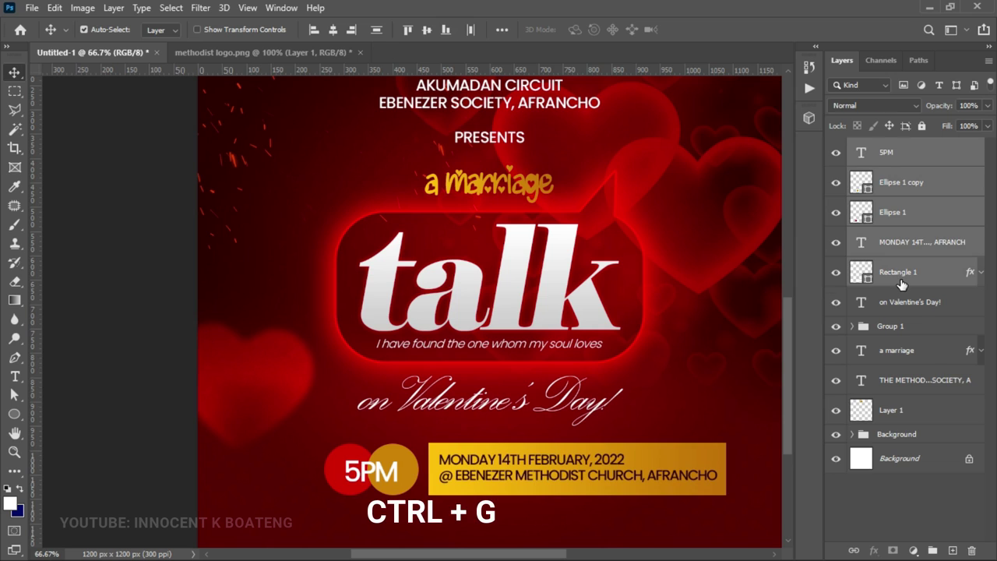
pyautogui.click(333, 29)
pyautogui.hotkey('ctrl', 'd')
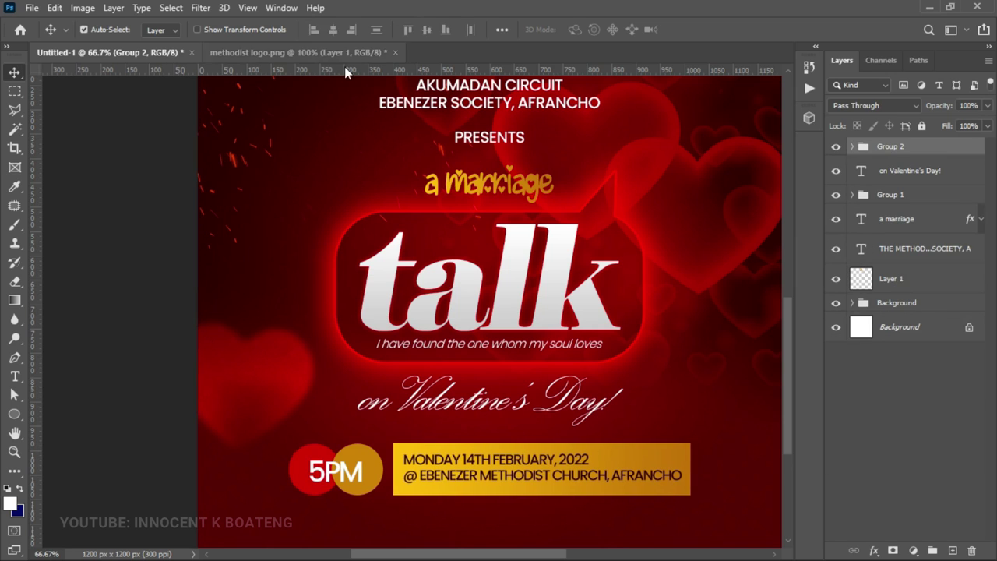
pyautogui.press('Up')
pyautogui.press('Up')
pyautogui.press('Up')
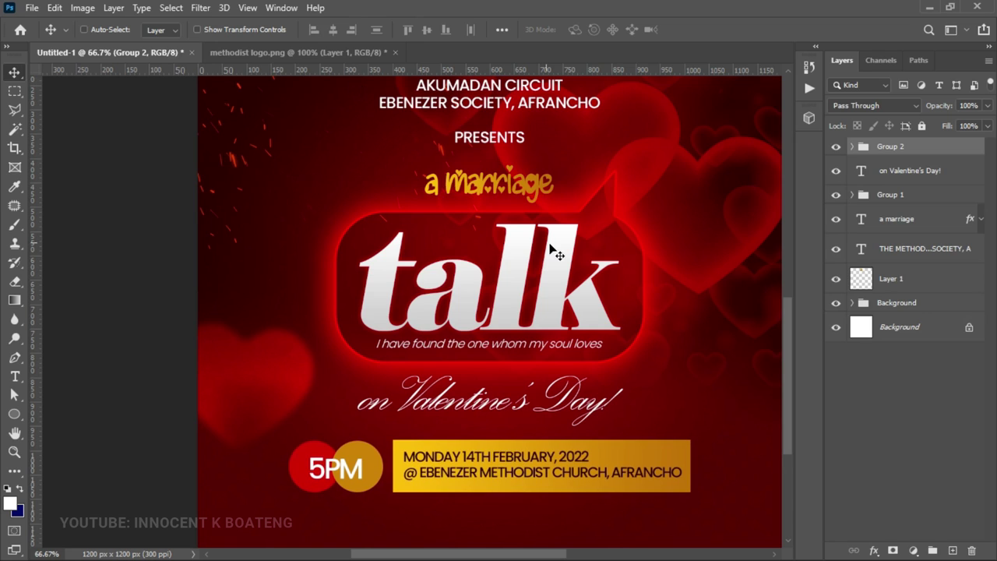
# Rename the new layer group to "Date and Time"
pyautogui.doubleClick(890, 146)
pyautogui.write('Date and Time')
pyautogui.press('Return')
# Switch to Notepad, copy the line with the speaker's title and name, and return to Photoshop
pyautogui.scroll(-5, 534, 296)
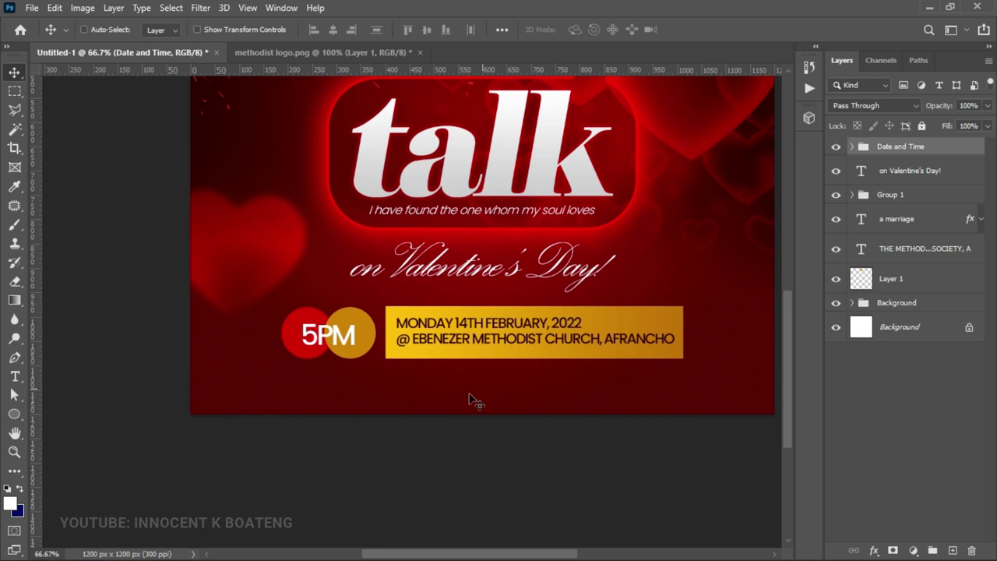
pyautogui.click(930, 7)
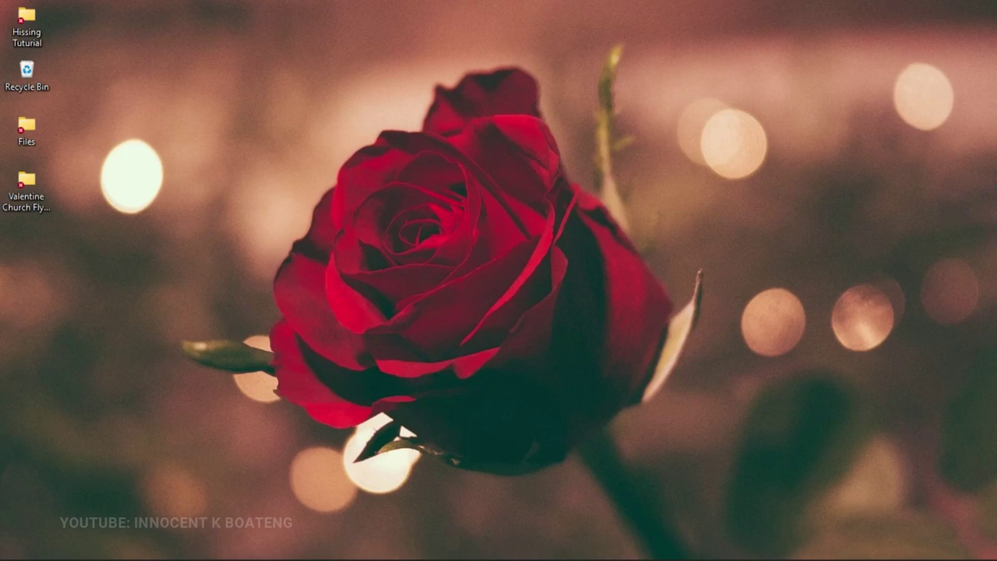
pyautogui.click(659, 544)
pyautogui.moveTo(417, 465); pyautogui.dragTo(171, 466)
pyautogui.hotkey('ctrl', 'c')
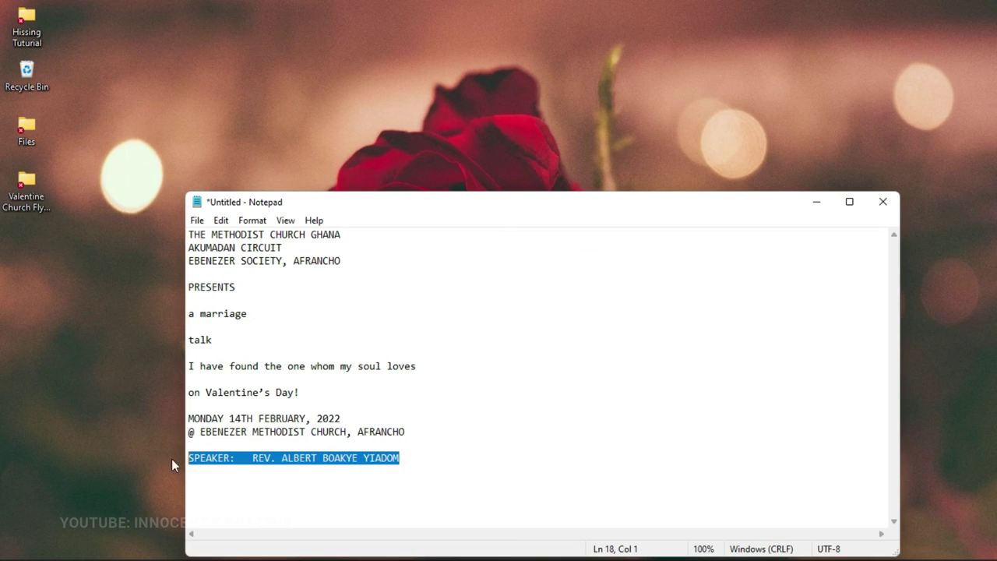
pyautogui.click(815, 202)
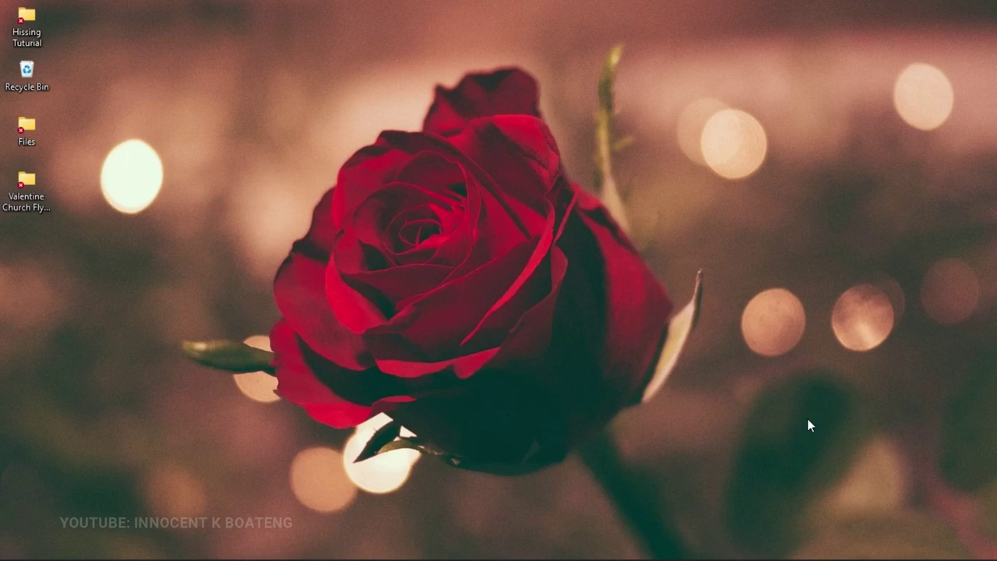
pyautogui.moveTo(639, 549)
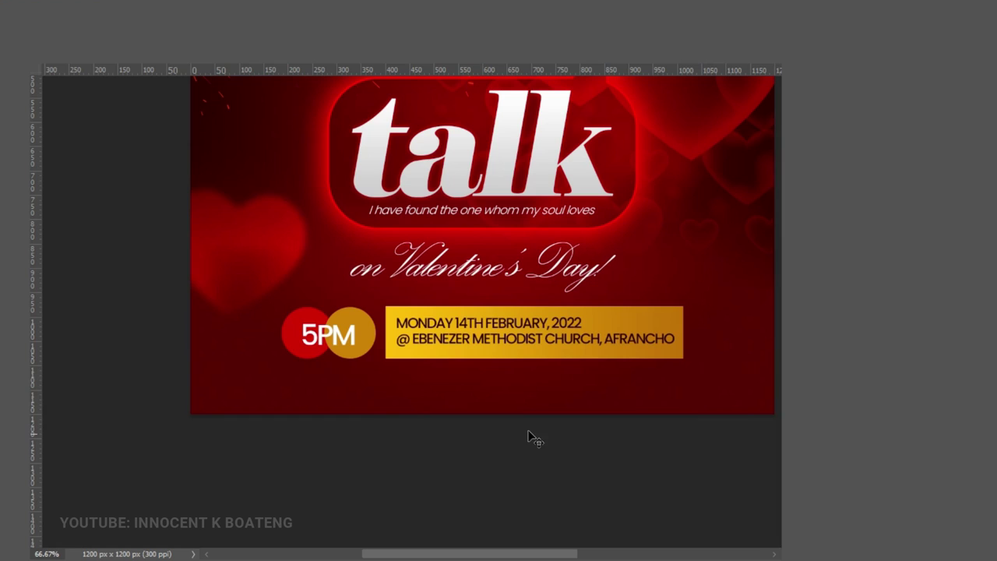
# Paste the copied speaker line as new text below the gold bar, using the Poppins Medium font style
pyautogui.click(469, 388)
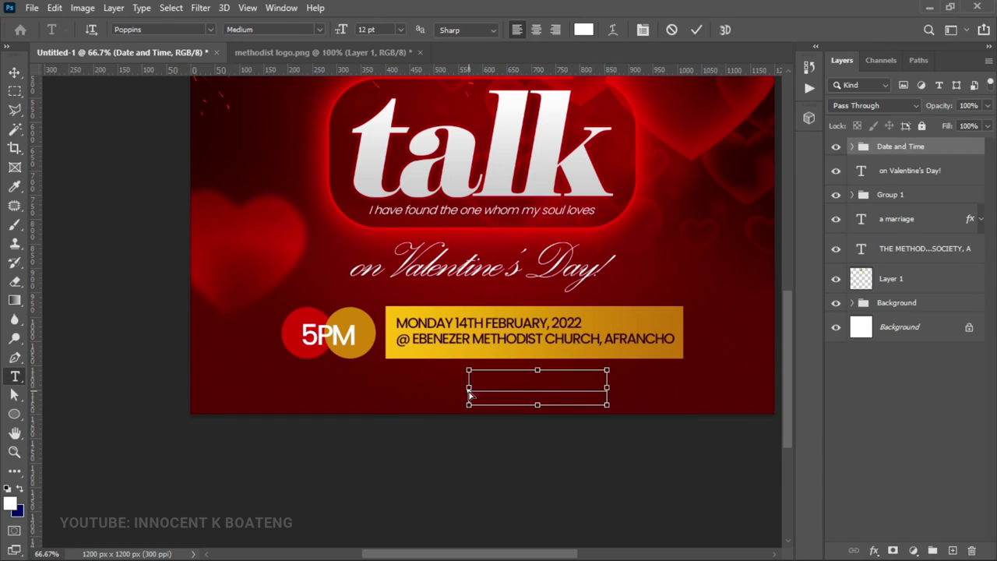
pyautogui.hotkey('ctrl', 'v')
pyautogui.hotkey('ctrl', 'a')
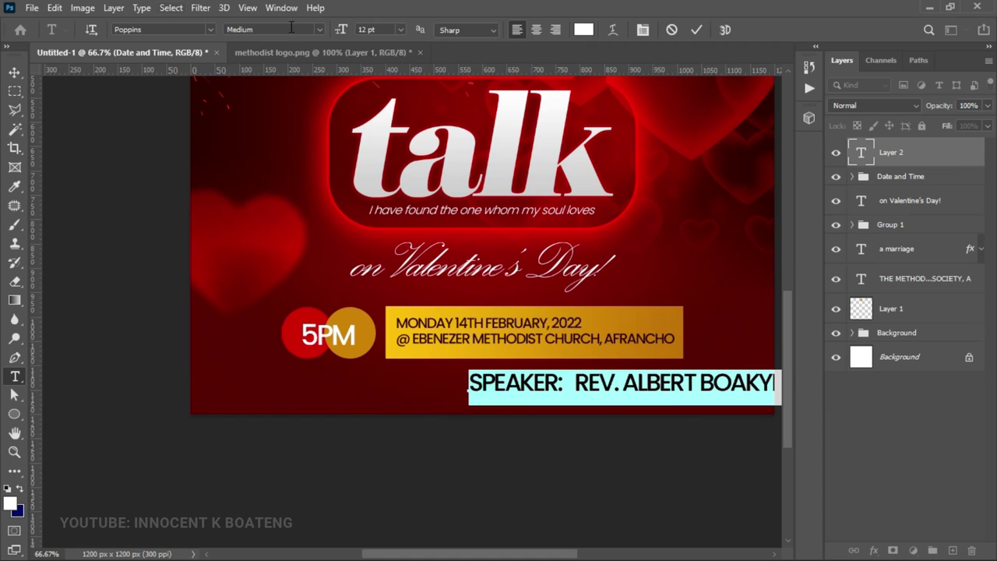
pyautogui.click(318, 29)
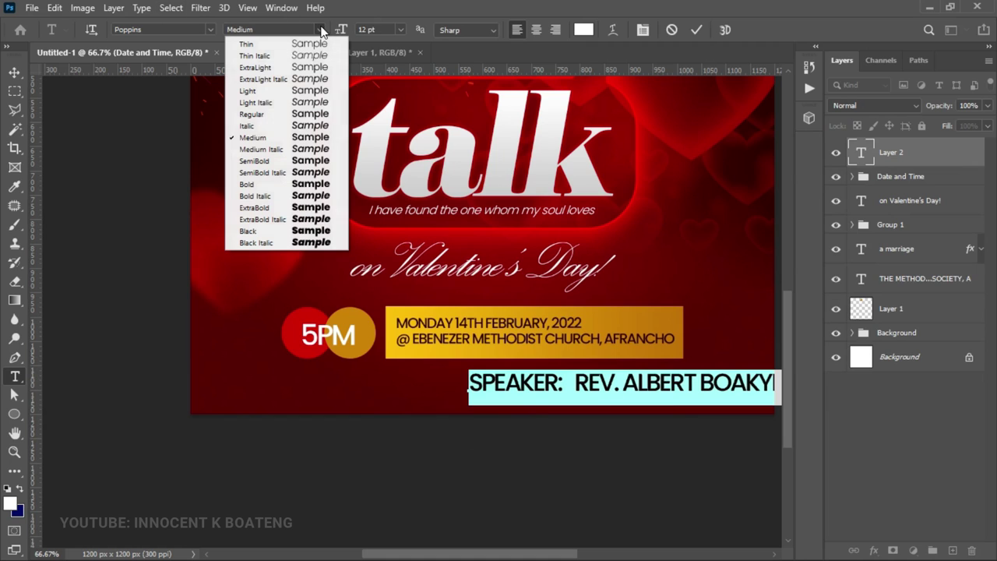
pyautogui.click(285, 138)
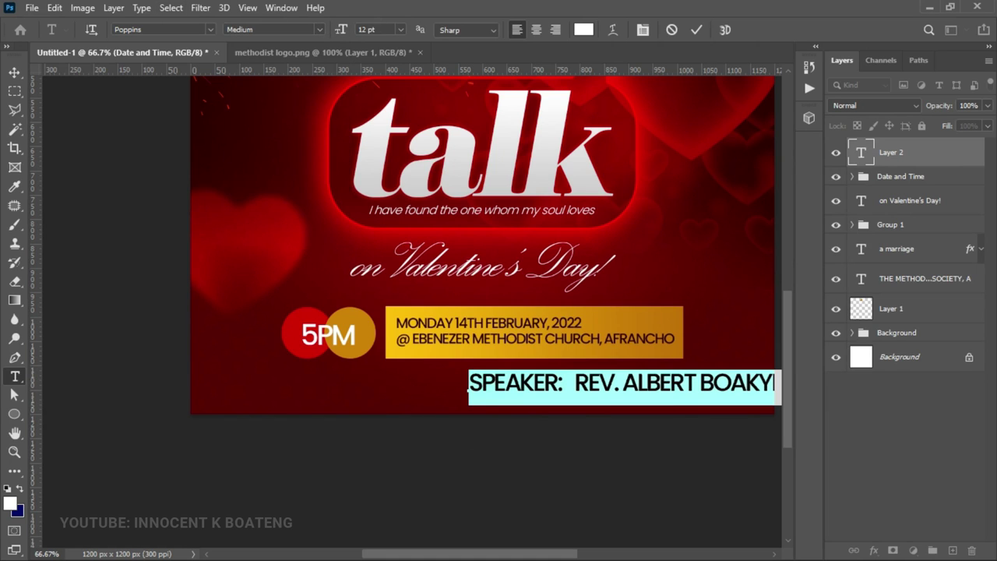
# Reposition the speaker text below the gold bar and scale it down to fit the flyer's width
pyautogui.click(14, 71)
pyautogui.moveTo(451, 348); pyautogui.dragTo(547, 379)
pyautogui.hotkey('ctrl', 't')
pyautogui.press('Return')
# Center the speaker text horizontally on the canvas and clear the selection
pyautogui.hotkey('ctrl', 'a')
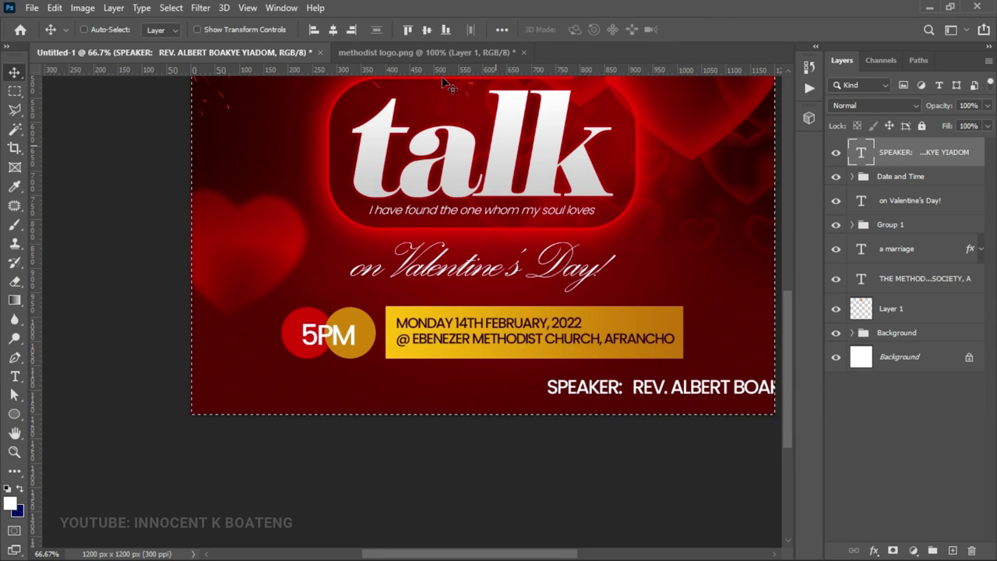
pyautogui.click(333, 29)
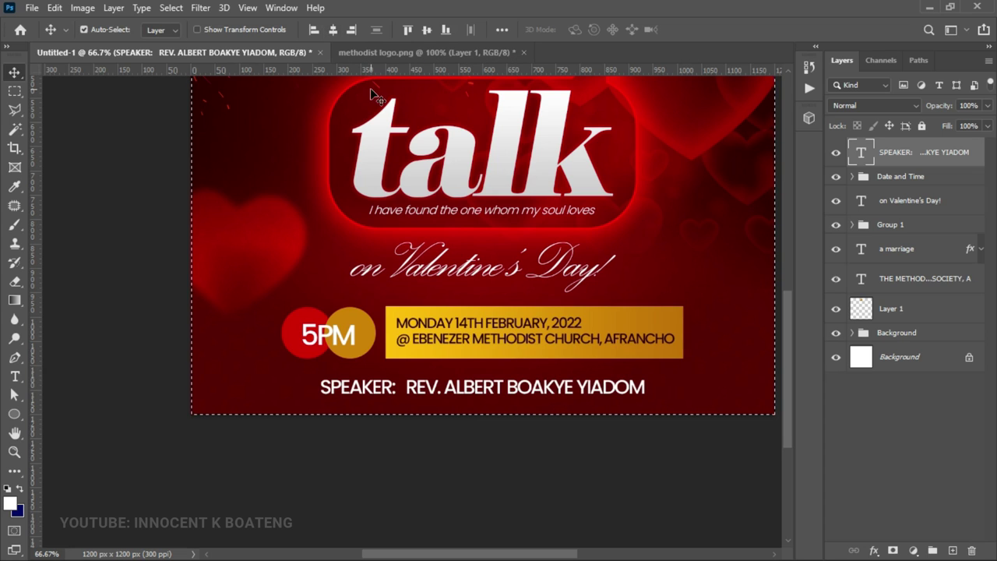
pyautogui.hotkey('ctrl', 'd')
pyautogui.keyDown('ctrl'); pyautogui.click(398, 401); pyautogui.keyUp('ctrl')
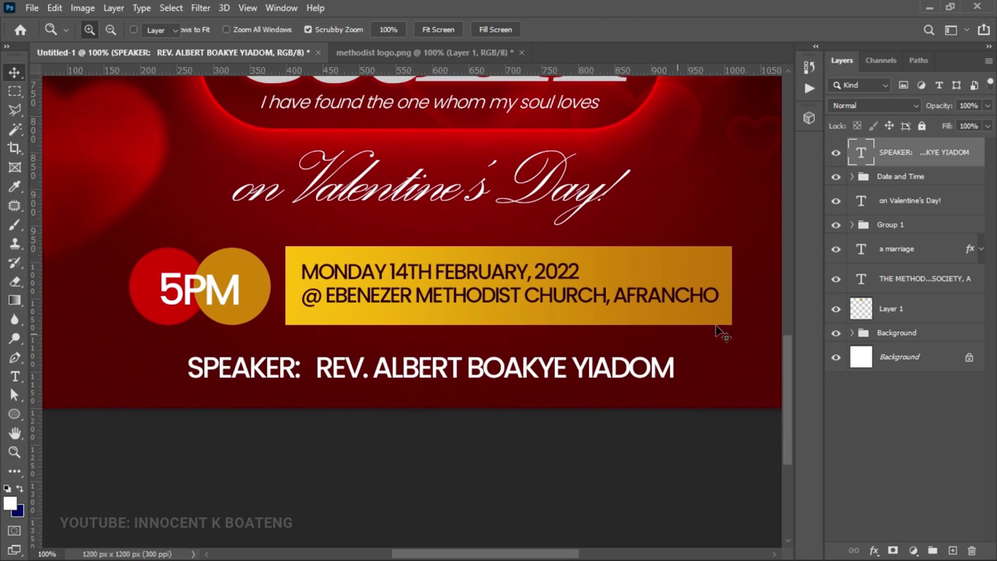
# Draw a rounded rectangle about 182 × 58 px with a 100 px corner radius around the word "SPEAKER:"
pyautogui.click(14, 414)
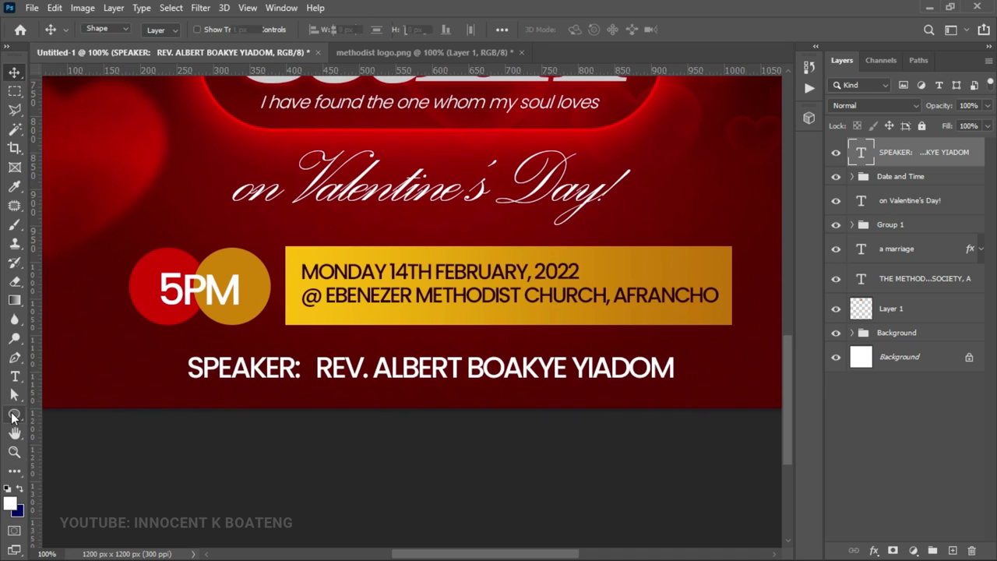
pyautogui.click(44, 428)
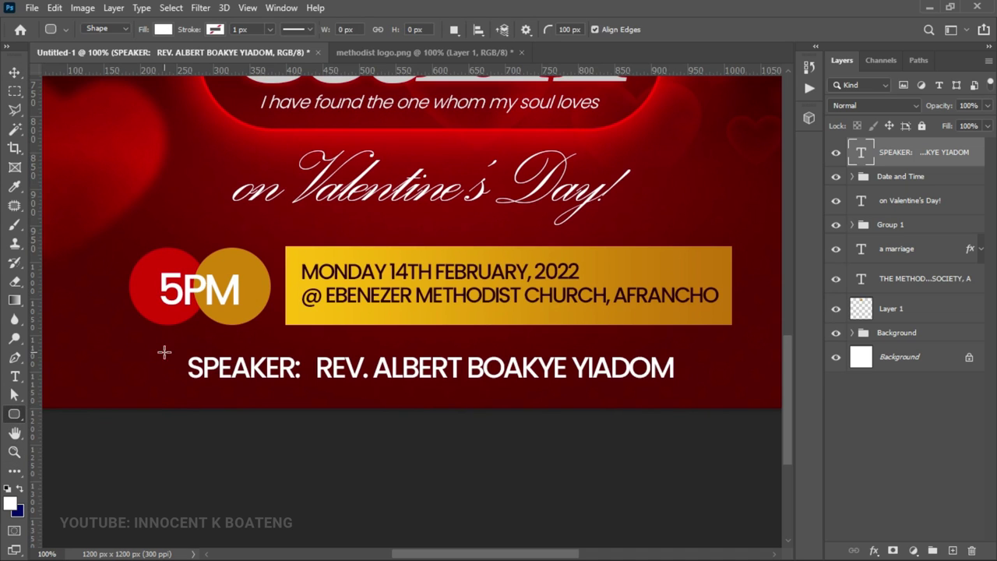
pyautogui.moveTo(178, 346); pyautogui.dragTo(309, 387)
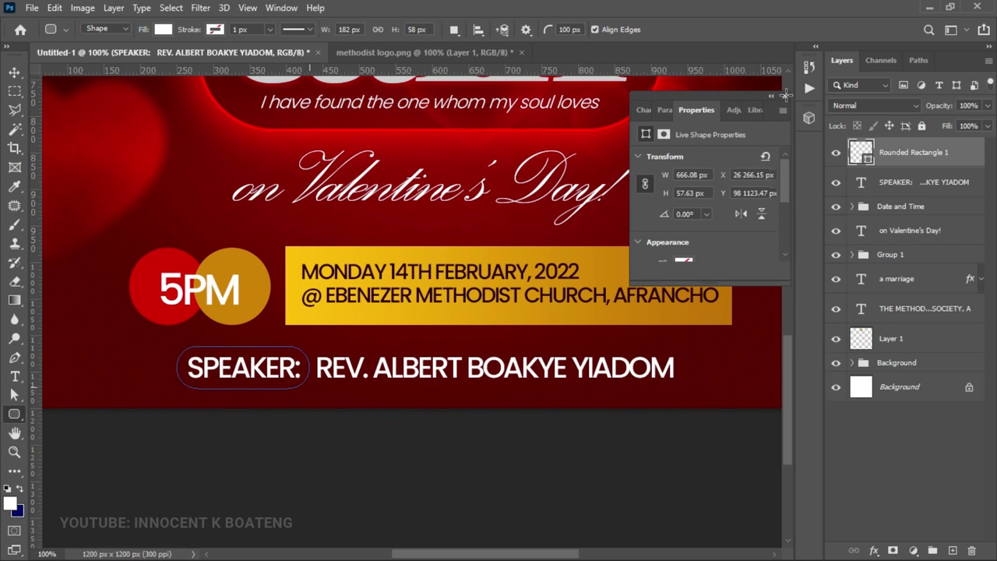
pyautogui.click(786, 95)
pyautogui.press('v')
# Place the rounded rectangle beneath the speaker text and copy the gold gradient overlay from the "a marriage" layer onto it
pyautogui.scroll(1, 786, 96)
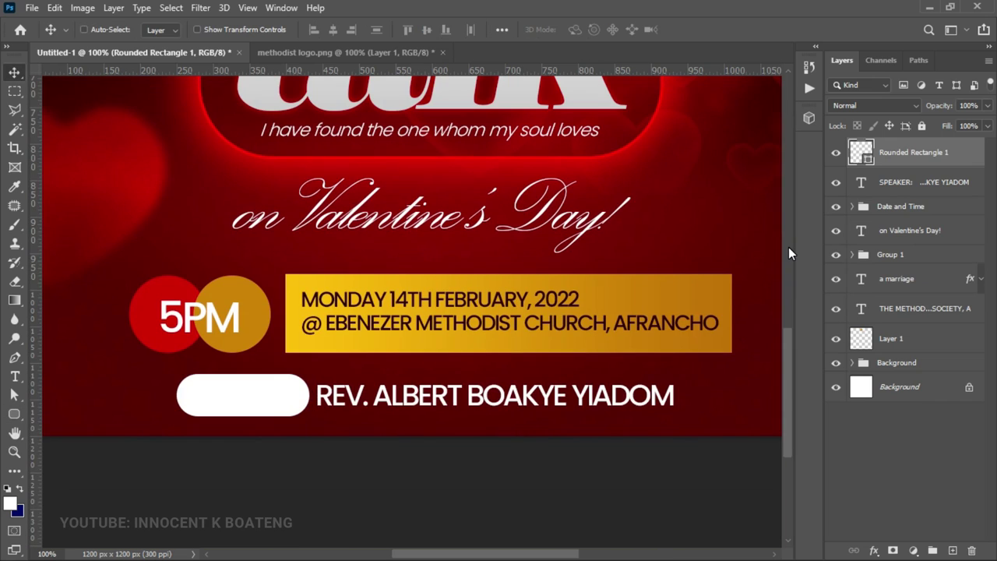
pyautogui.hotkey('ctrl', '[')
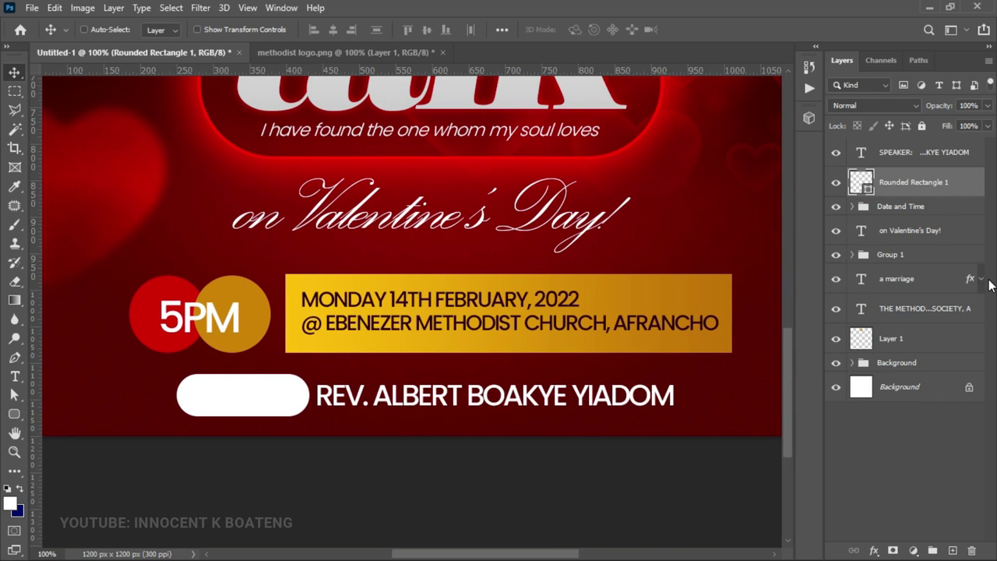
pyautogui.moveTo(970, 279); pyautogui.dragTo(966, 185)
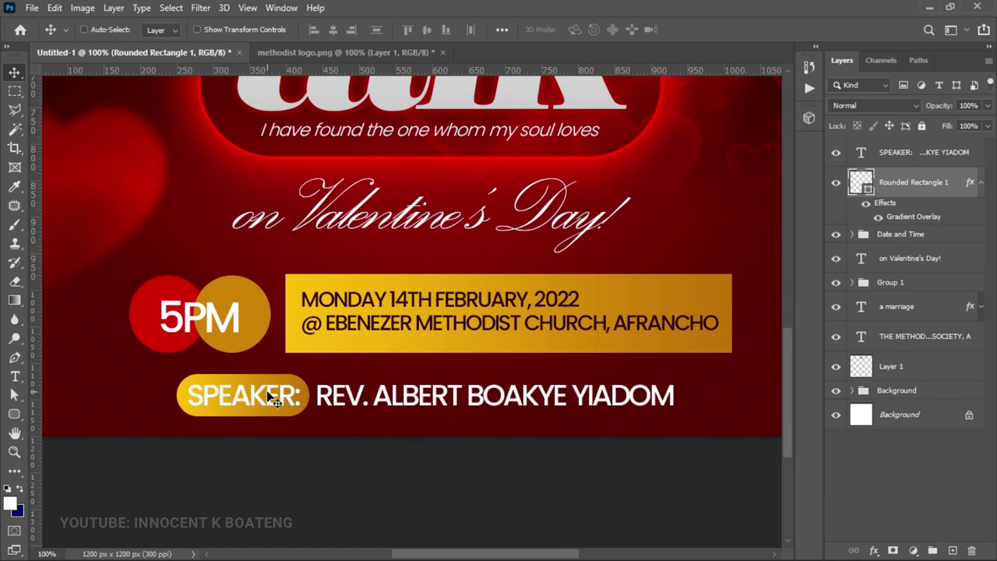
# Recolor only the word "SPEAKER:" dark red (620002), sampled from the flyer background
pyautogui.doubleClick(272, 397)
pyautogui.moveTo(191, 395); pyautogui.dragTo(300, 389)
pyautogui.click(584, 30)
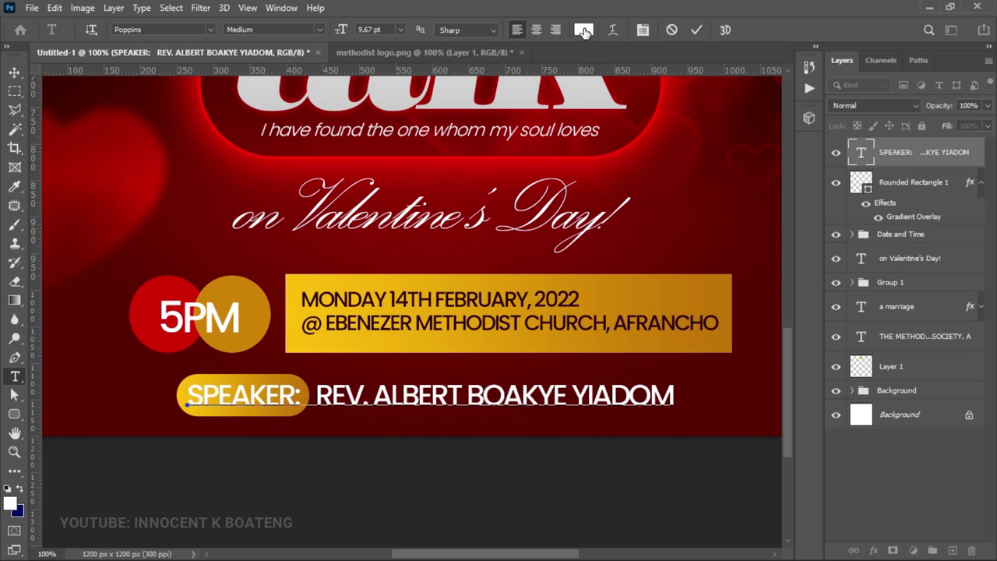
pyautogui.click(551, 365)
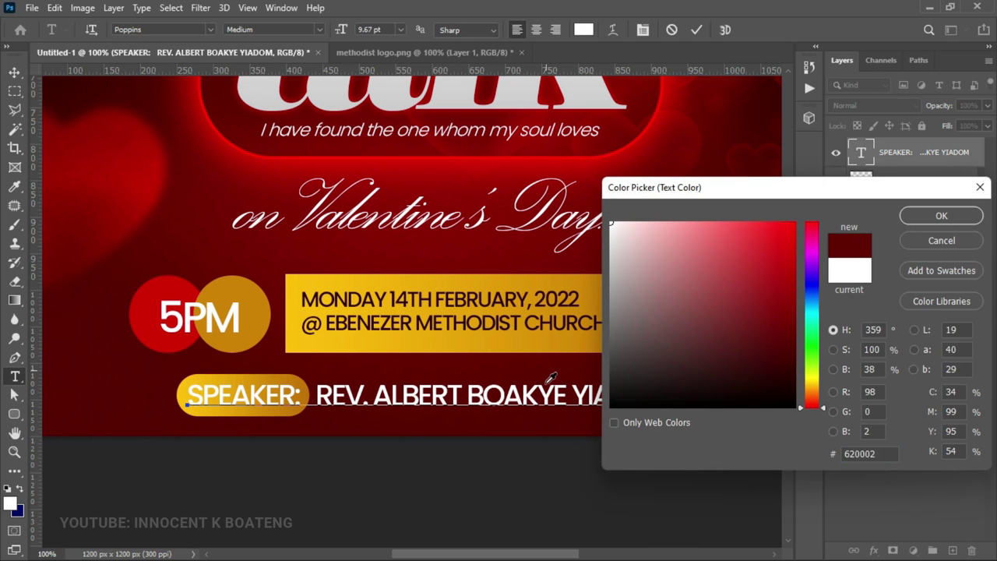
pyautogui.click(941, 215)
pyautogui.hotkey('ctrl', 'Return')
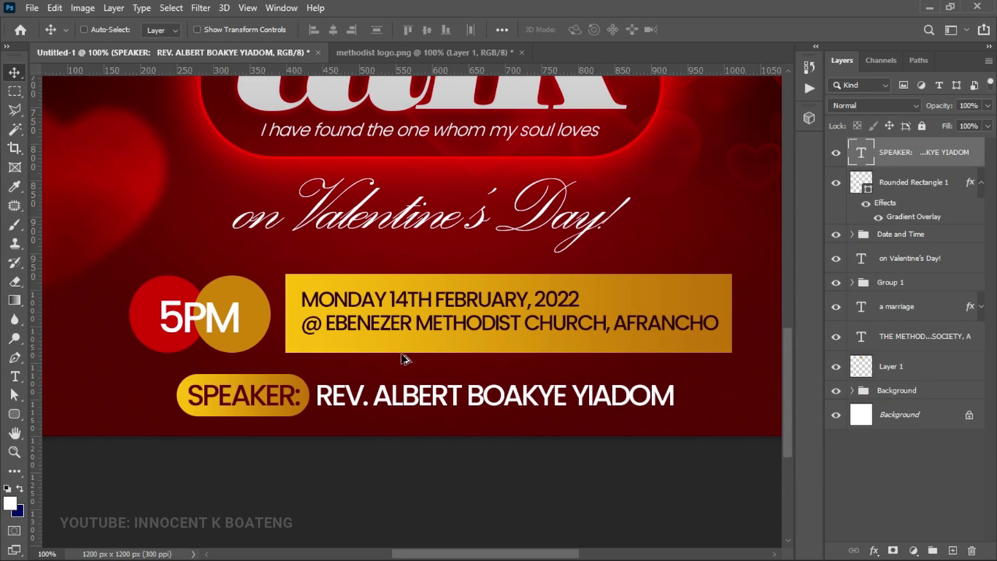
# Group the speaker text layer together with its rounded rectangle
pyautogui.keyDown('alt'); pyautogui.click(402, 355); pyautogui.keyUp('alt')
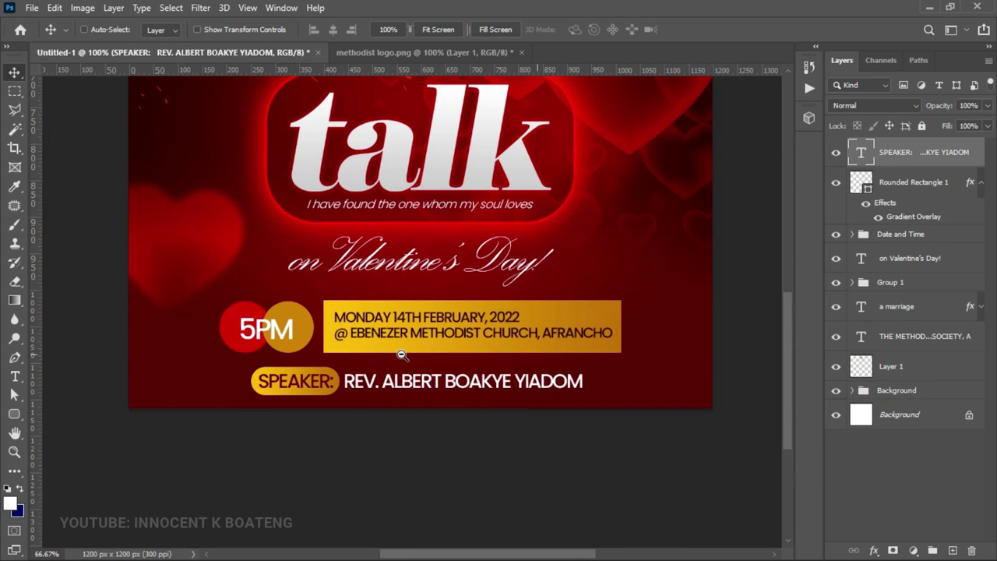
pyautogui.click(946, 184)
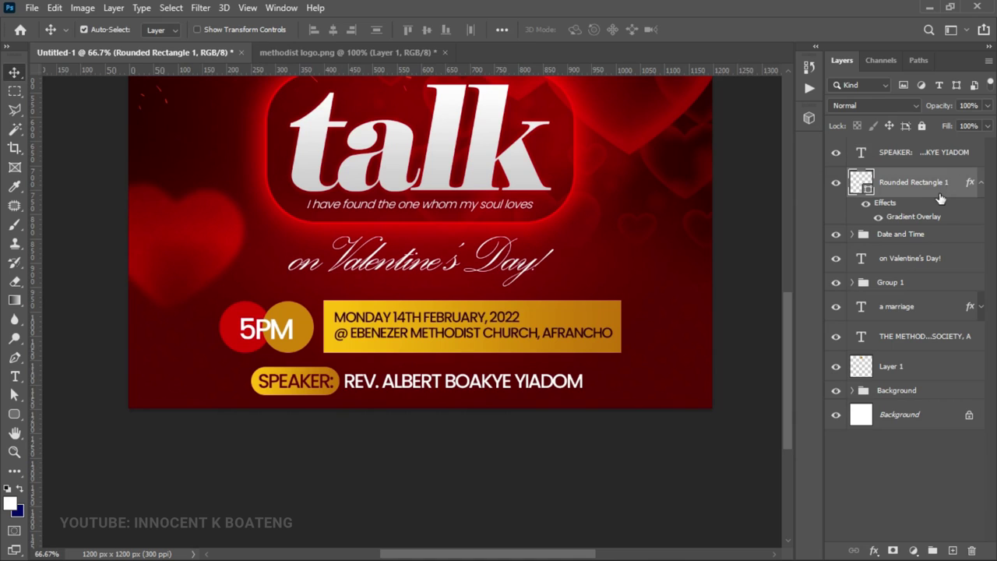
pyautogui.keyDown('shift'); pyautogui.click(930, 154); pyautogui.keyUp('shift')
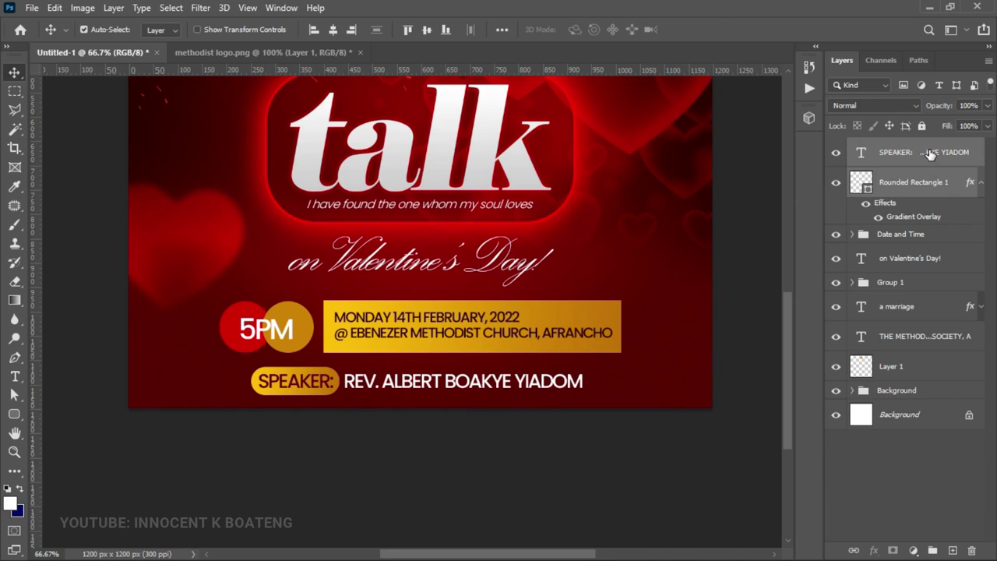
pyautogui.hotkey('ctrl', 'g')
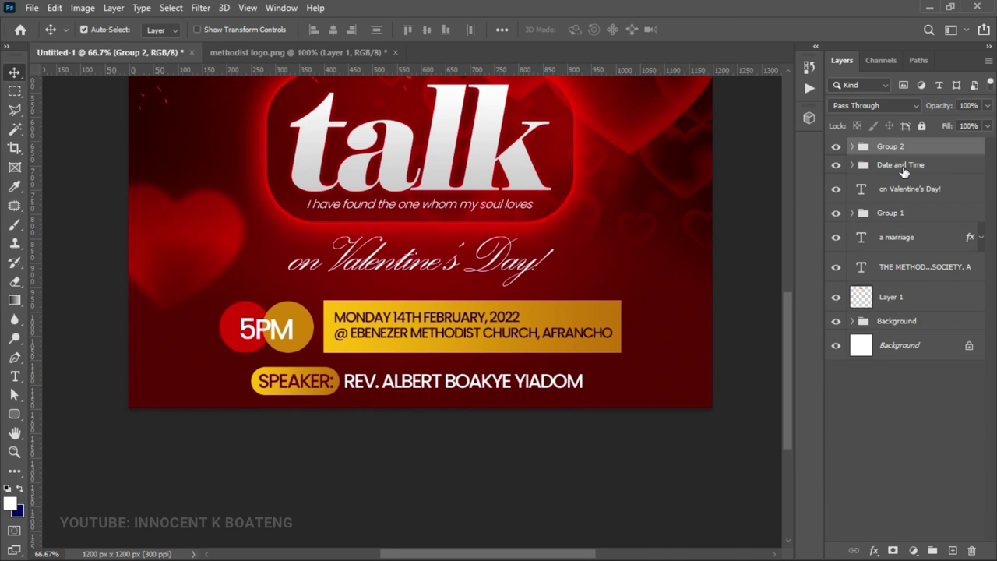
# Scale the speaker group down slightly and center it horizontally on the canvas
pyautogui.hotkey('ctrl', 't')
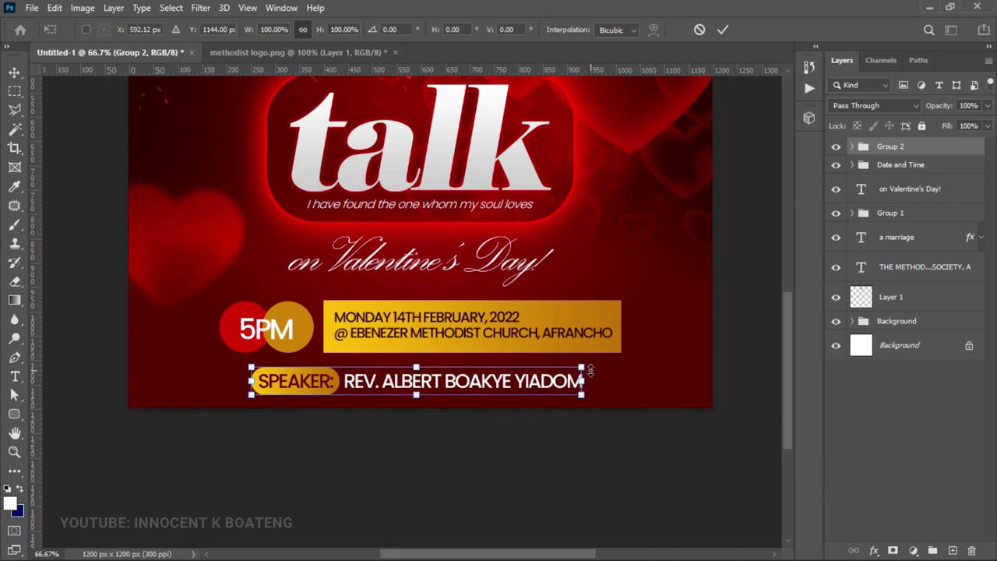
pyautogui.moveTo(574, 366); pyautogui.dragTo(541, 372)
pyautogui.press('Return')
pyautogui.hotkey('ctrl', 'a')
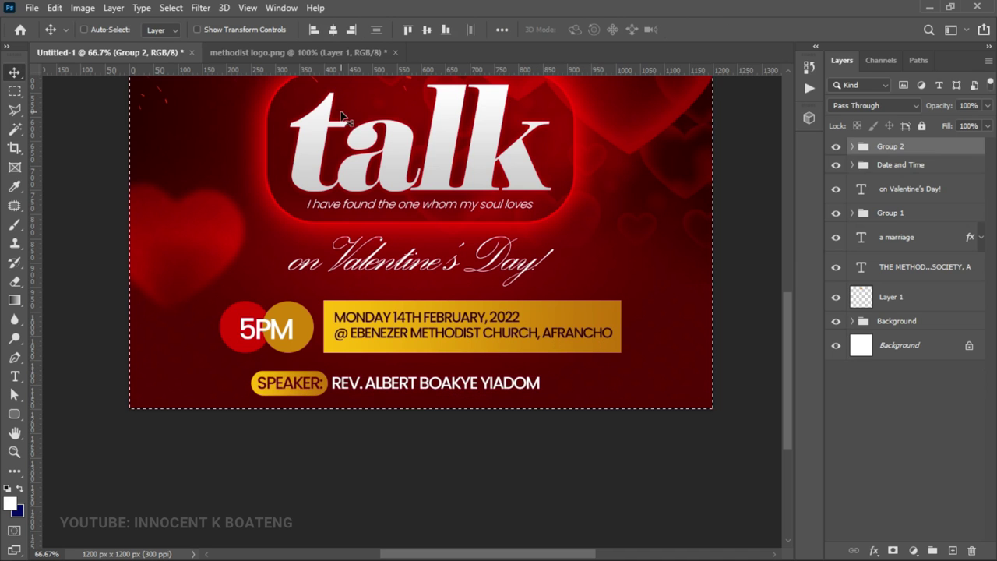
pyautogui.click(335, 30)
pyautogui.hotkey('ctrl', 'd')
# Duplicate the heart layer at the top of the layer stack and move the copy over the "lk" of "talk"
pyautogui.press('ctrl')
pyautogui.hotkey('ctrl', '-')
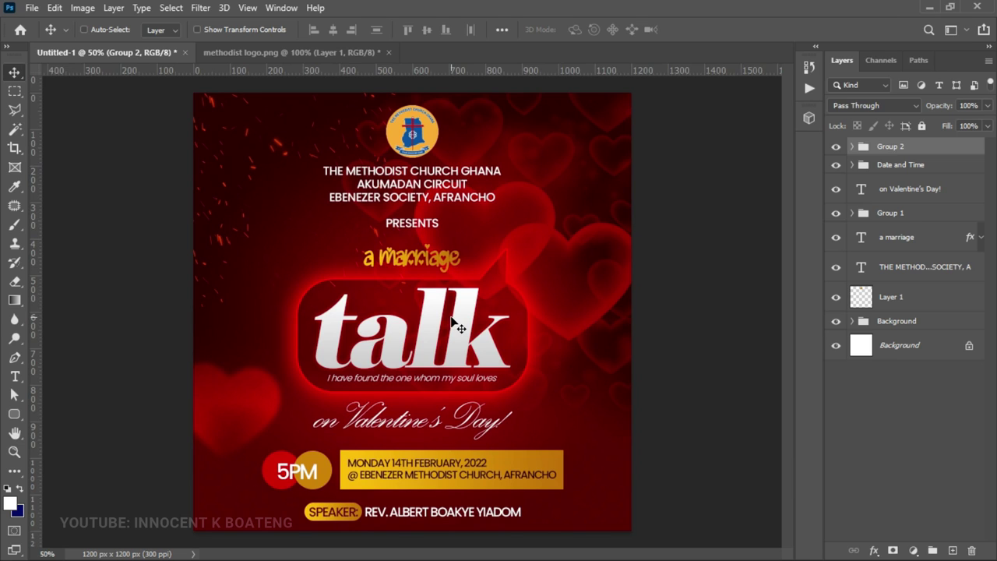
pyautogui.rightClick(233, 406)
pyautogui.click(269, 427)
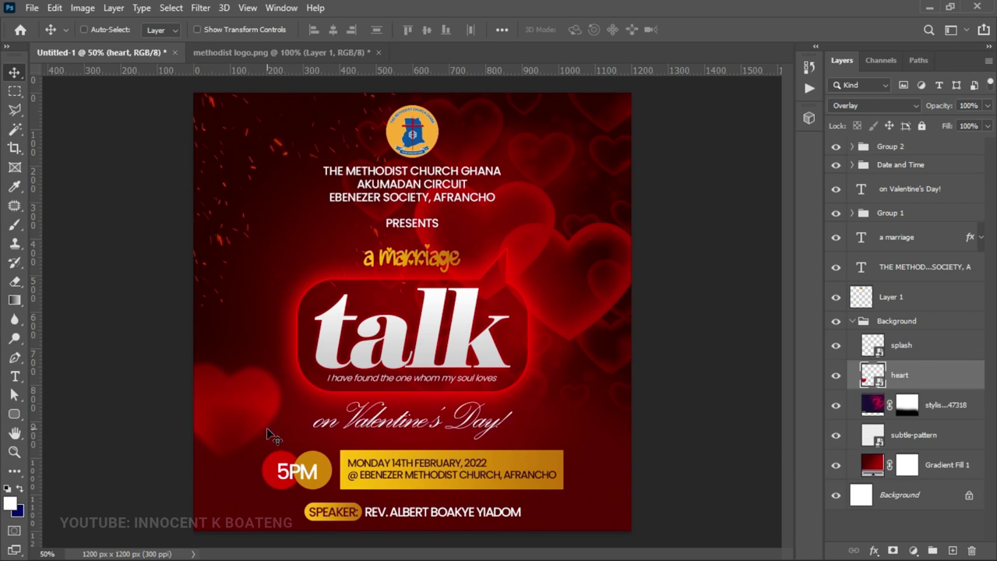
pyautogui.hotkey('ctrl', 'j')
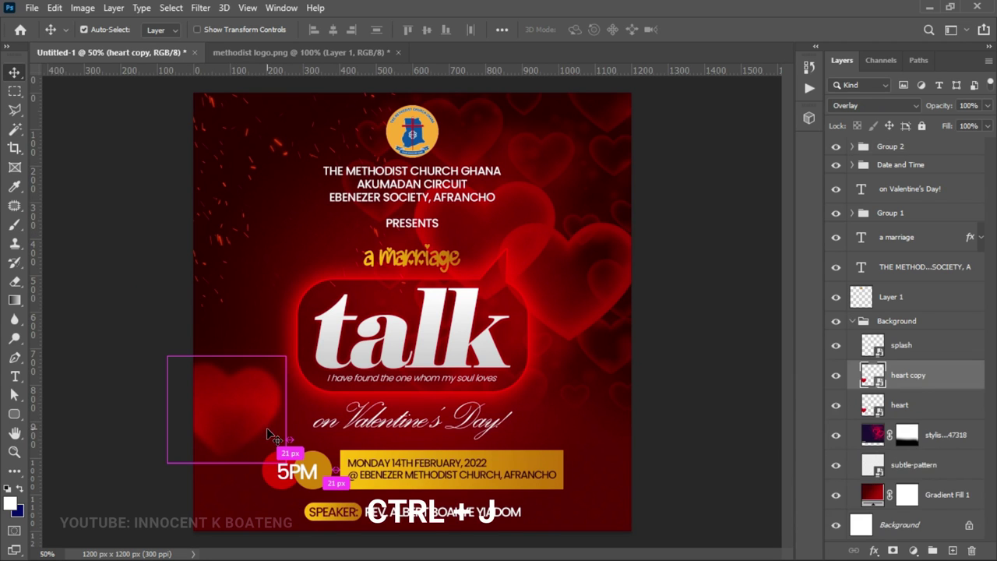
pyautogui.press('ctrl')
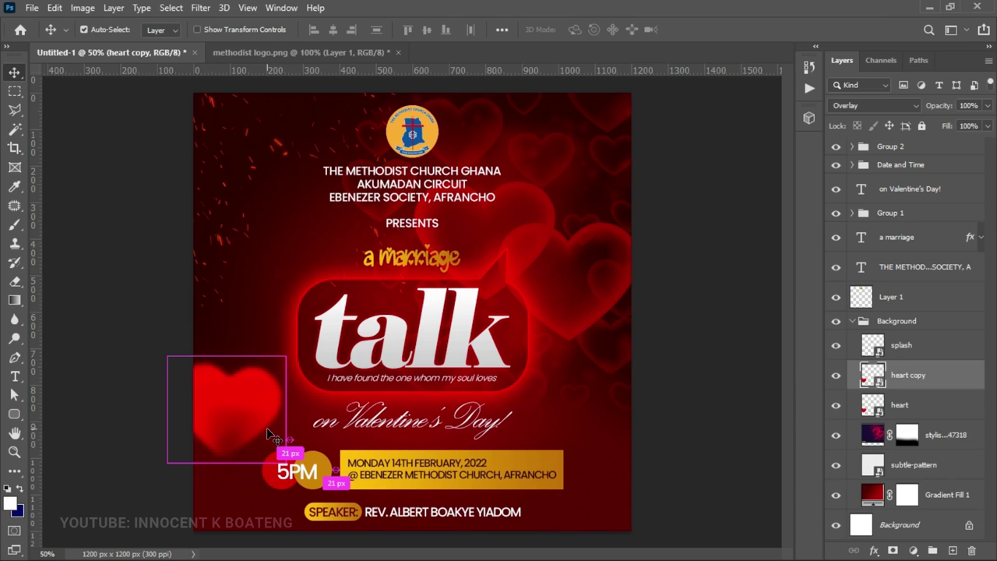
pyautogui.hotkey('ctrl', 'shift', ']')
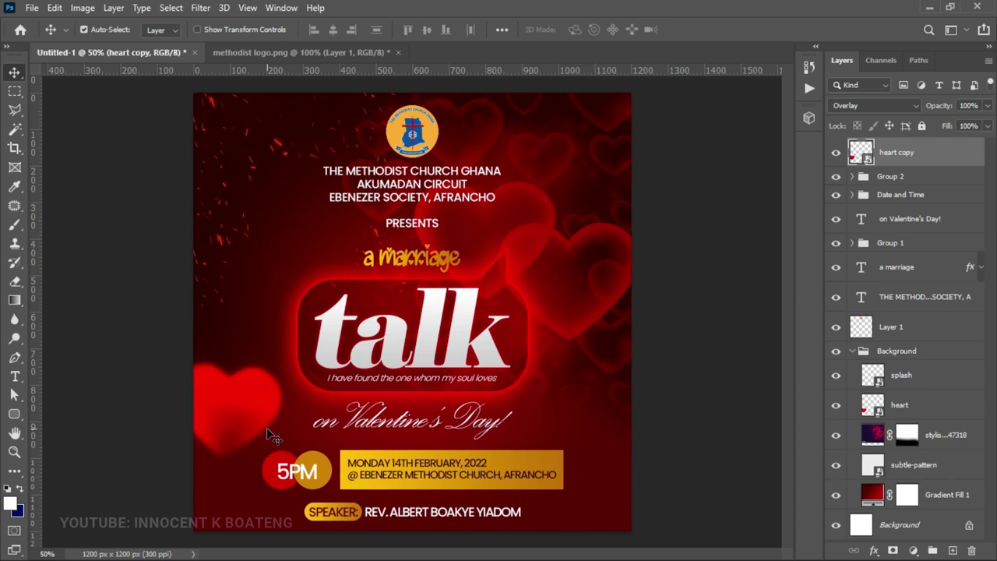
pyautogui.moveTo(266, 434); pyautogui.dragTo(464, 346)
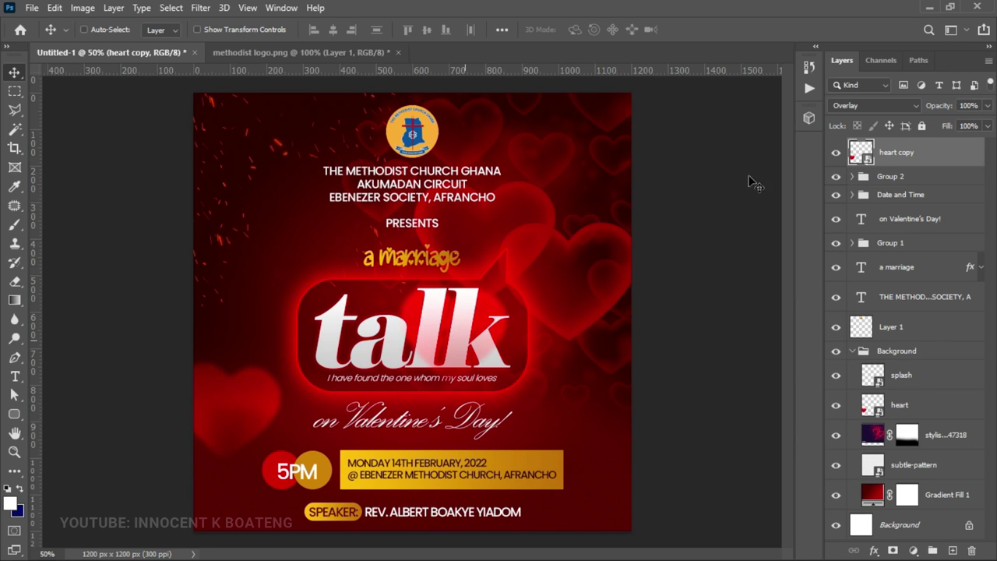
# Set the copied heart's blend mode to Normal and scale it down to about 29.5% between the letters of "talk"
pyautogui.click(874, 105)
pyautogui.click(868, 114)
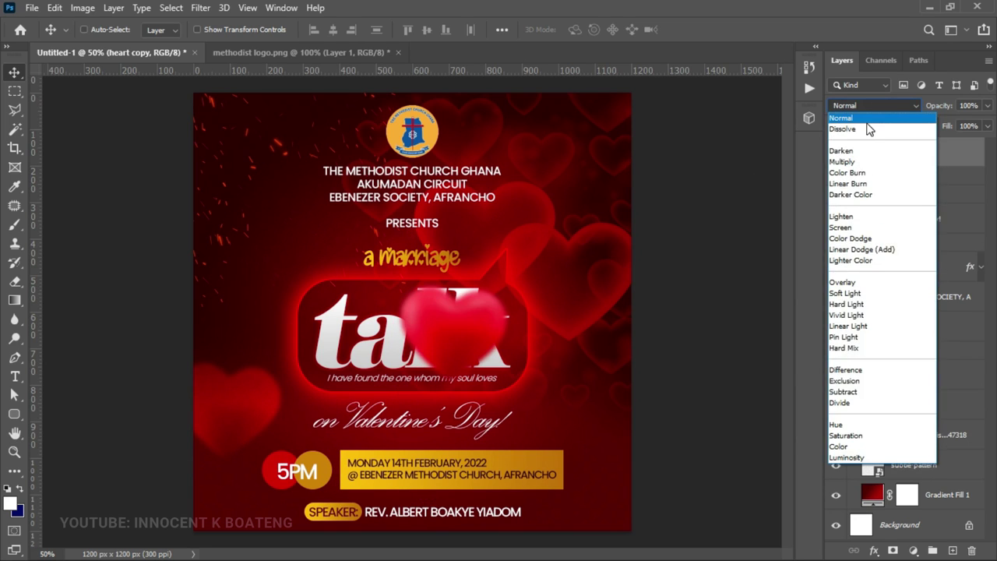
pyautogui.press('ctrl')
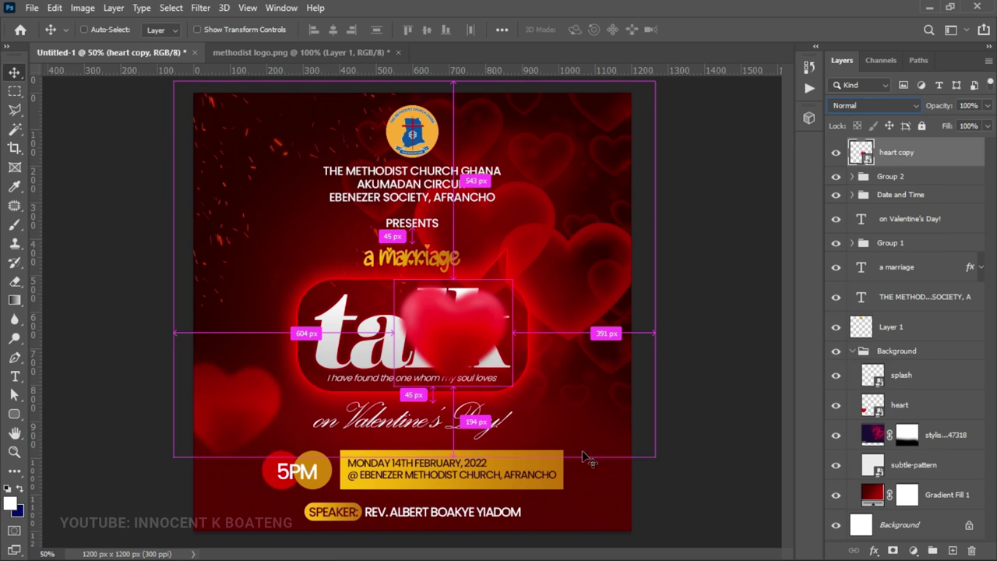
pyautogui.hotkey('ctrl', 't')
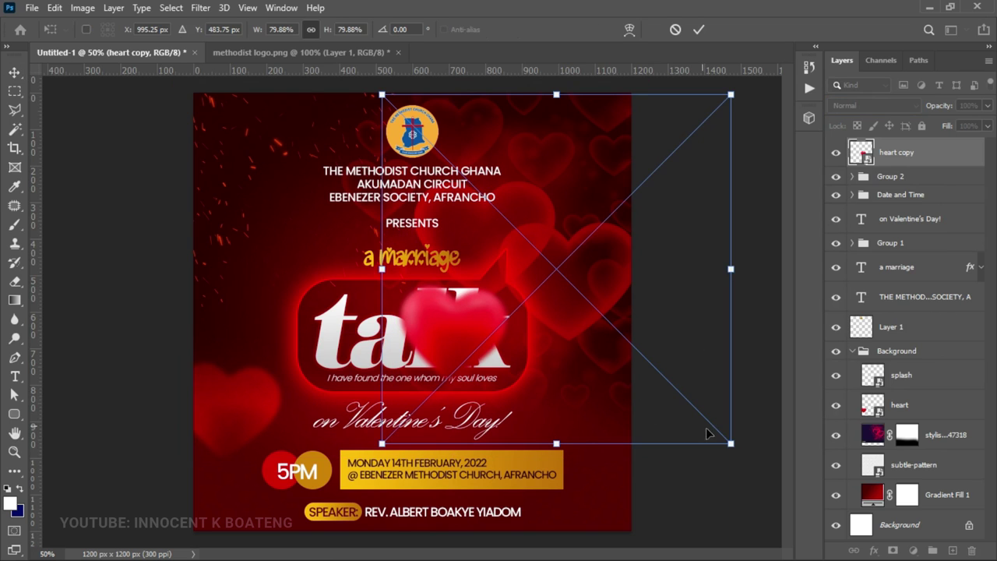
pyautogui.moveTo(736, 449); pyautogui.dragTo(481, 336)
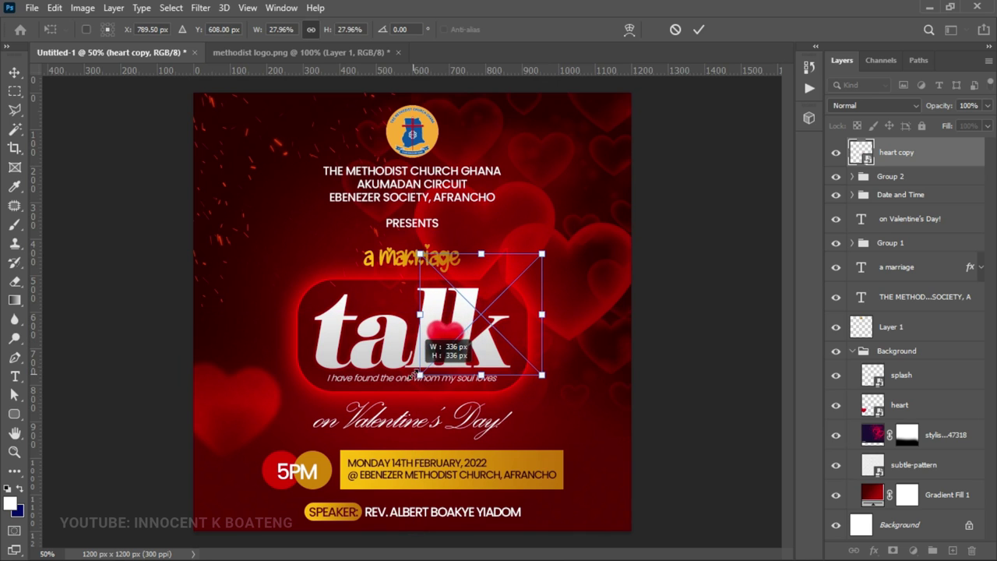
pyautogui.moveTo(542, 254); pyautogui.dragTo(550, 246)
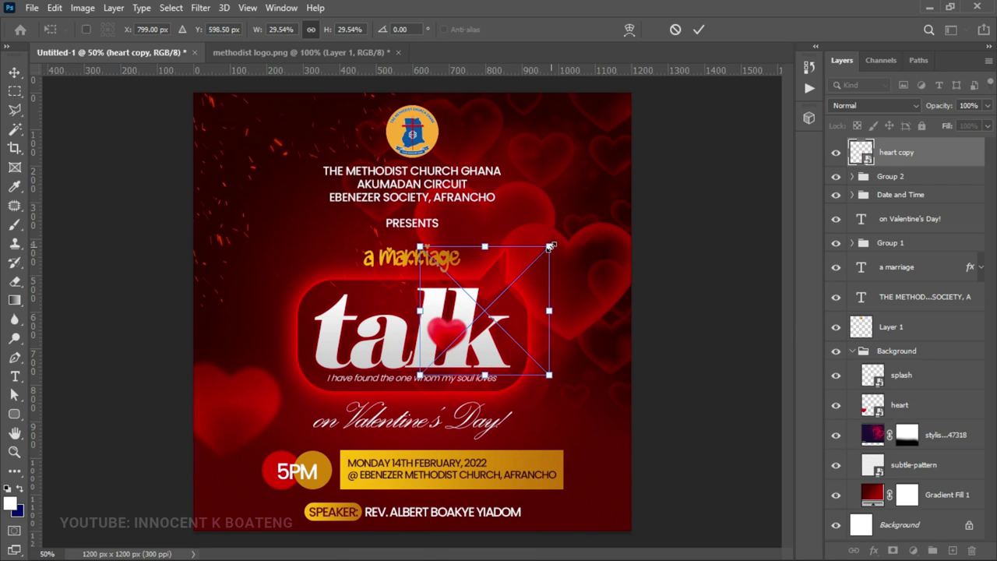
pyautogui.press('Return')
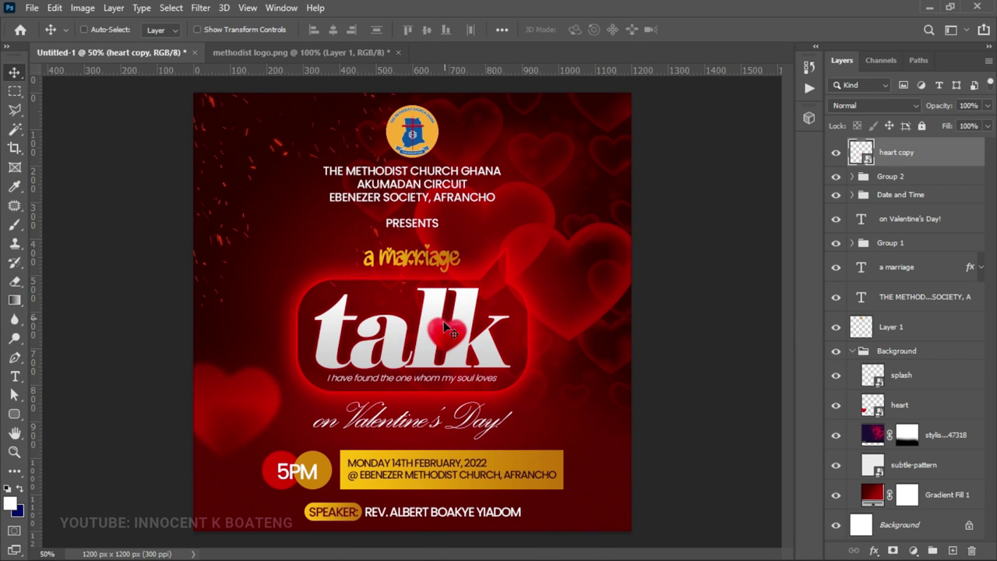
# Place the "lens flare" image from the Valentine Church Flyer Resource folder as an embedded layer directly above the "talk" text
pyautogui.scroll(1, 437, 367)
pyautogui.rightClick(471, 356)
pyautogui.click(499, 374)
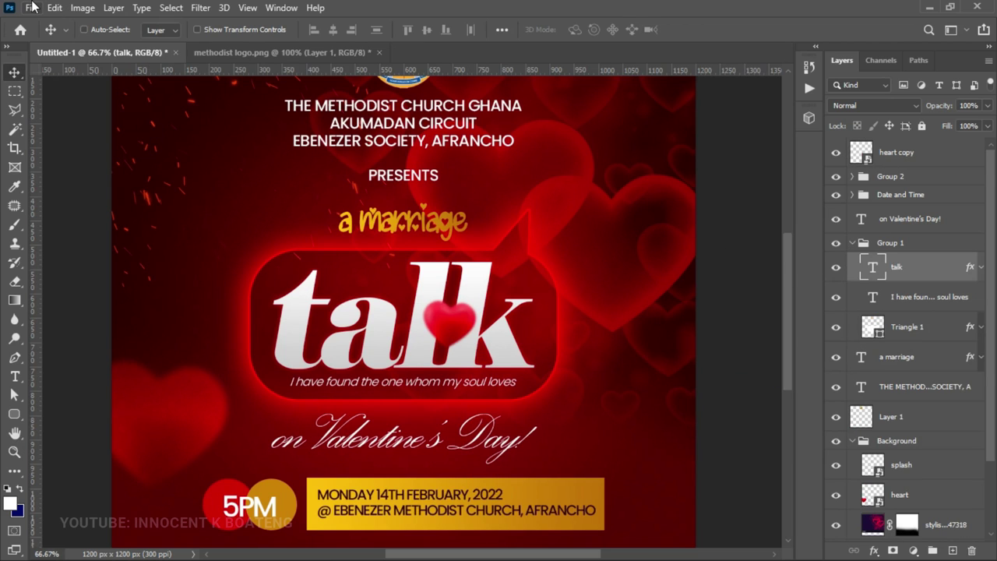
pyautogui.click(32, 7)
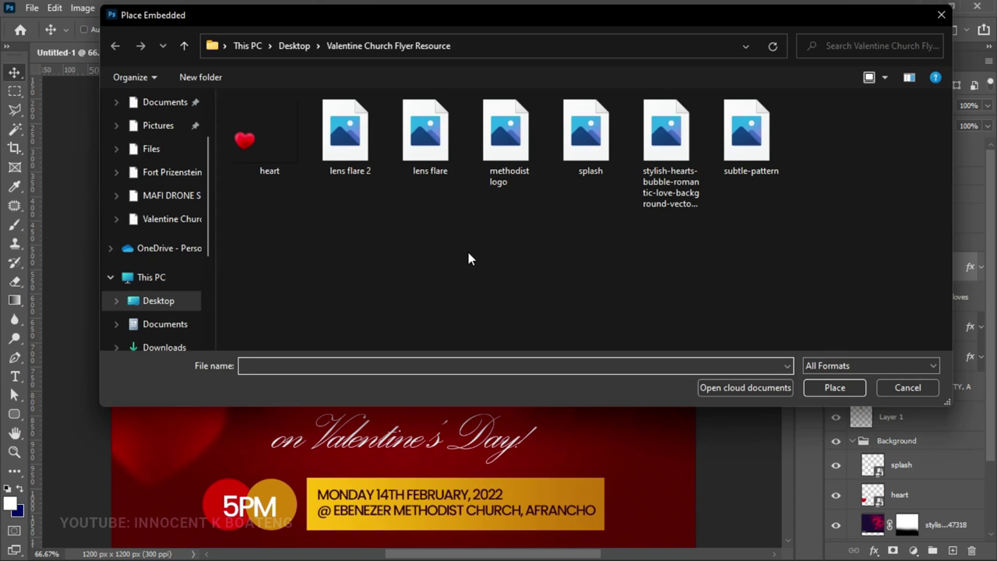
pyautogui.doubleClick(428, 155)
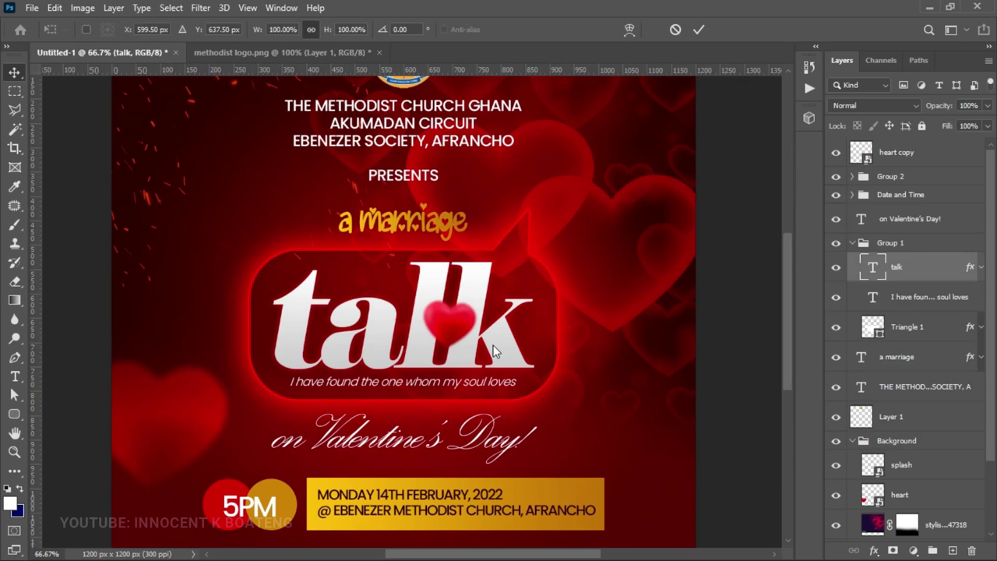
# Enlarge the lens flare to about 372.65% so that it covers the whole canvas, with its glow near the small heart
pyautogui.hotkey('ctrl', '-')
pyautogui.hotkey('ctrl', '-')
pyautogui.hotkey('ctrl', '-')
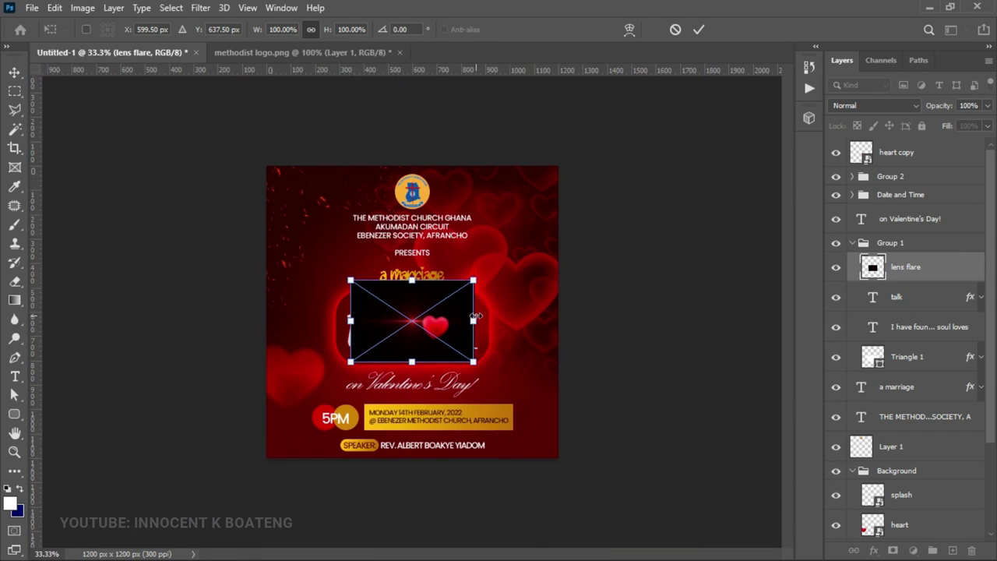
pyautogui.moveTo(458, 288); pyautogui.dragTo(598, 193)
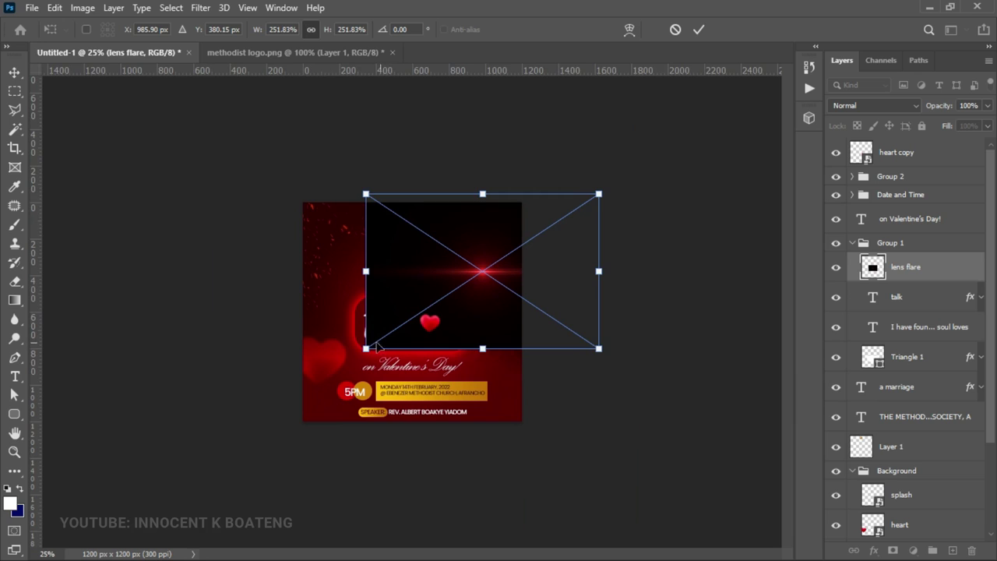
pyautogui.moveTo(365, 348); pyautogui.dragTo(253, 424)
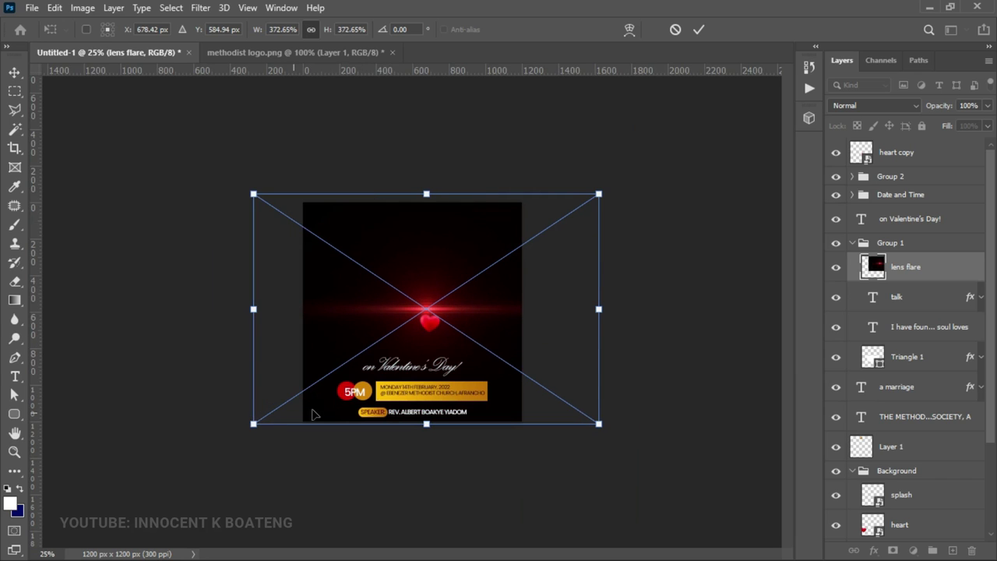
pyautogui.doubleClick(494, 309)
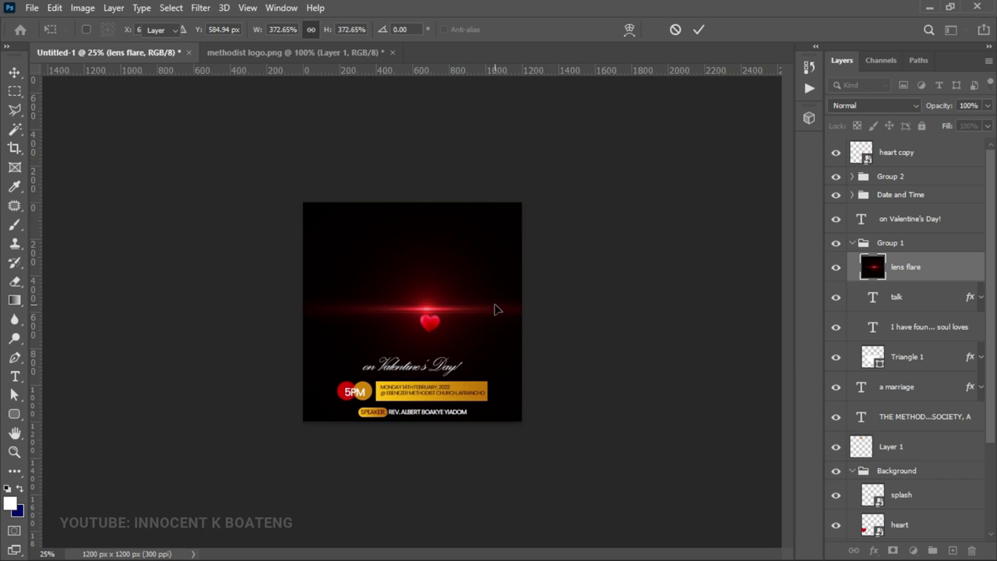
# Set the lens flare layer's blend mode to Screen and move its glow down to the base of the "talk" text
pyautogui.click(876, 101)
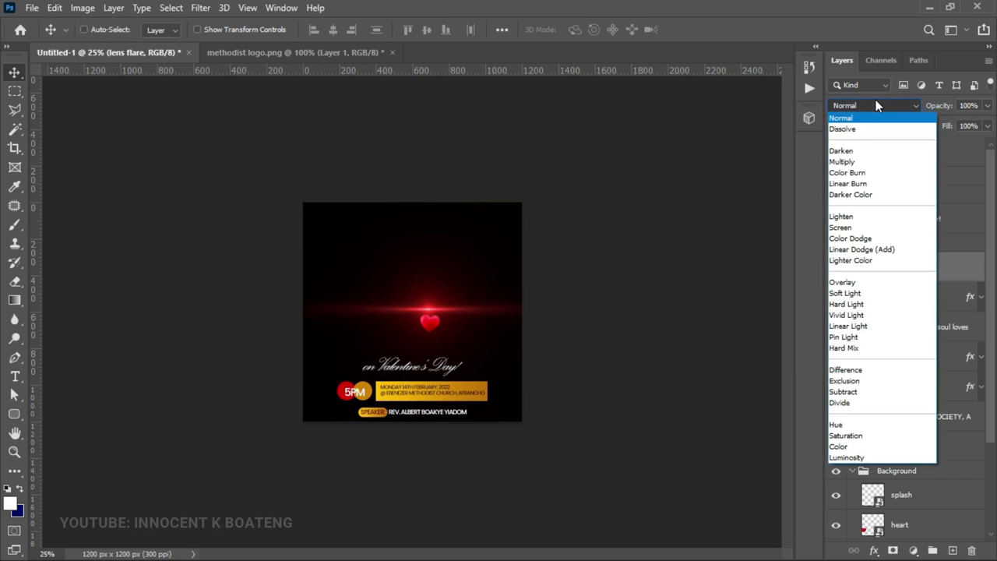
pyautogui.click(857, 231)
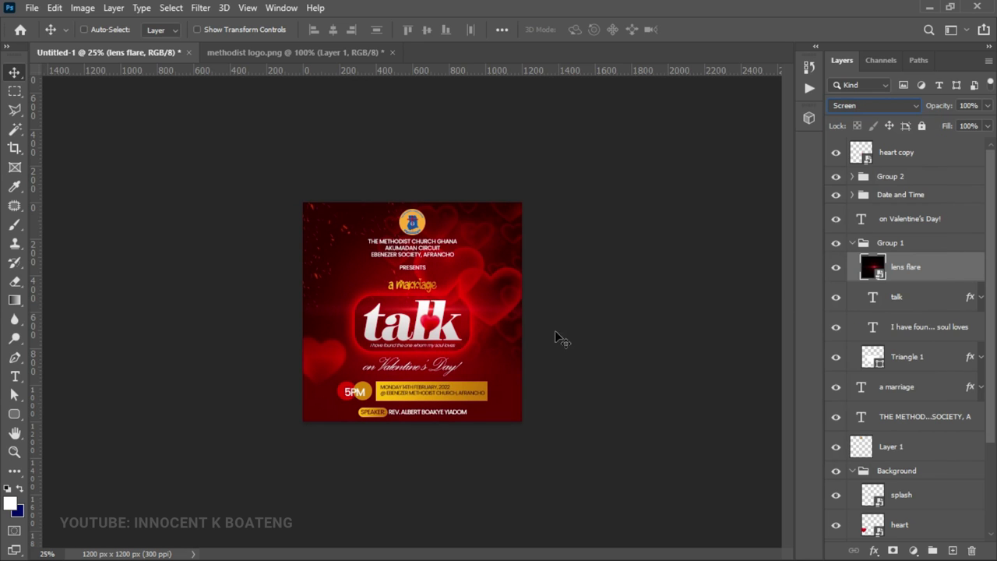
pyautogui.moveTo(474, 303); pyautogui.dragTo(460, 308)
pyautogui.keyDown('ctrl'); pyautogui.click(431, 363); pyautogui.keyUp('ctrl')
pyautogui.keyDown('ctrl'); pyautogui.click(432, 365); pyautogui.keyUp('ctrl')
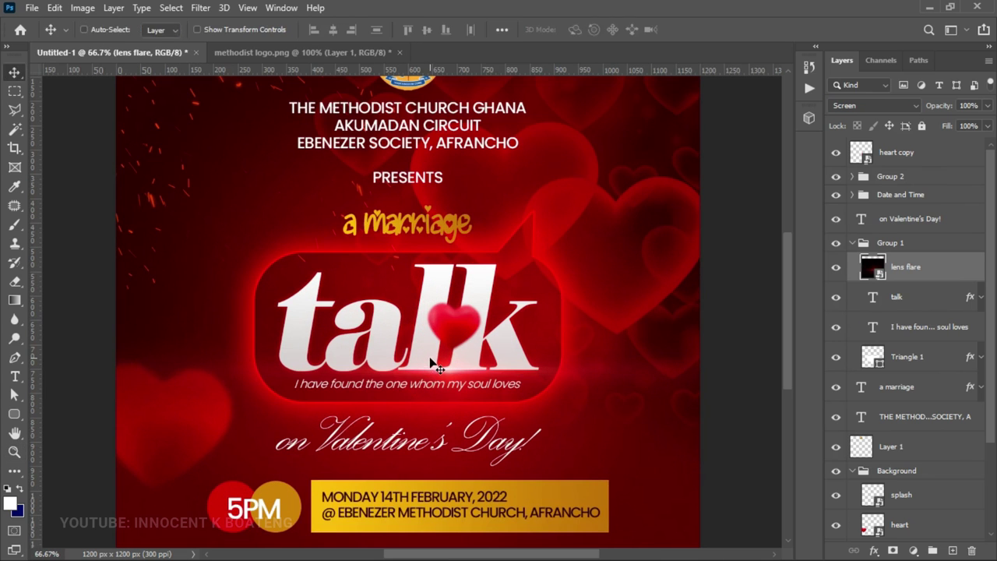
# Enlarge the lens flare further with Free Transform and position its glow beneath the small heart at the base of "talk"
pyautogui.press('z')
pyautogui.keyDown('alt'); pyautogui.click(431, 363); pyautogui.keyUp('alt')
pyautogui.keyDown('alt'); pyautogui.click(431, 363); pyautogui.keyUp('alt')
pyautogui.hotkey('ctrl', 't')
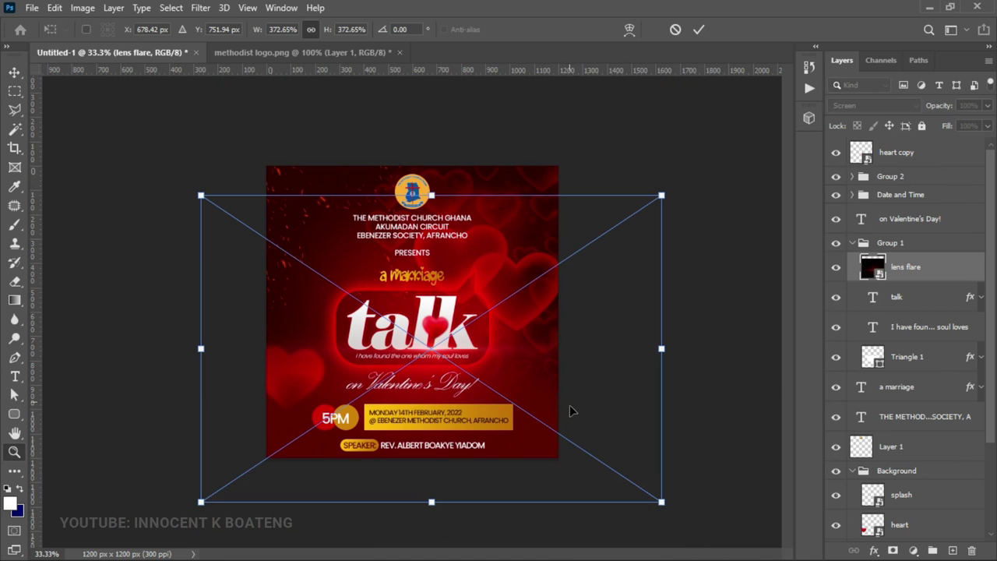
pyautogui.moveTo(201, 194); pyautogui.dragTo(124, 138)
pyautogui.moveTo(393, 138); pyautogui.dragTo(393, 123)
pyautogui.moveTo(496, 340); pyautogui.dragTo(532, 368)
pyautogui.press('Return')
pyautogui.press('z')
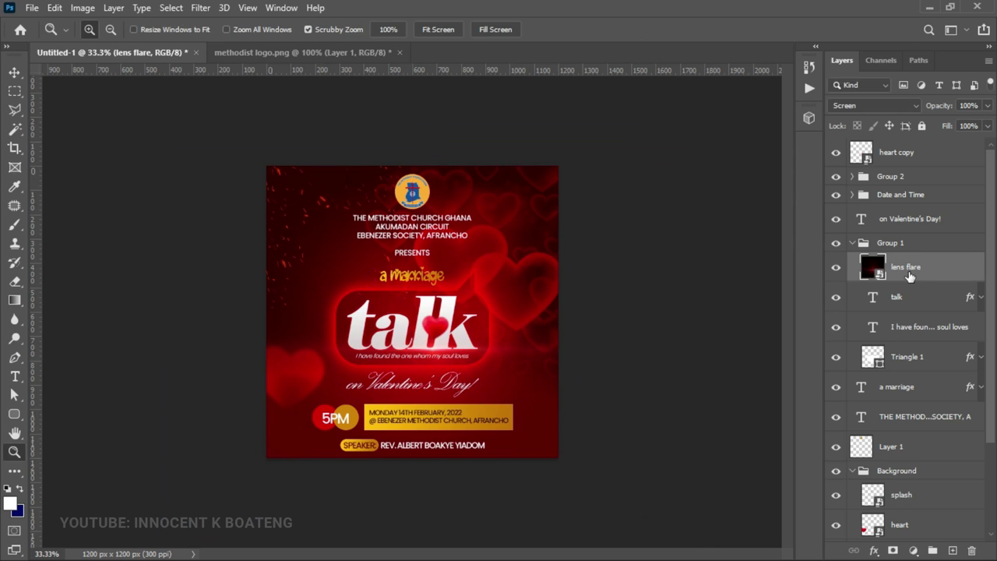
# Rasterize the lens flare layer and apply a Gaussian Blur with a radius of 4.3 pixels
pyautogui.rightClick(909, 276)
pyautogui.click(787, 294)
pyautogui.click(200, 8)
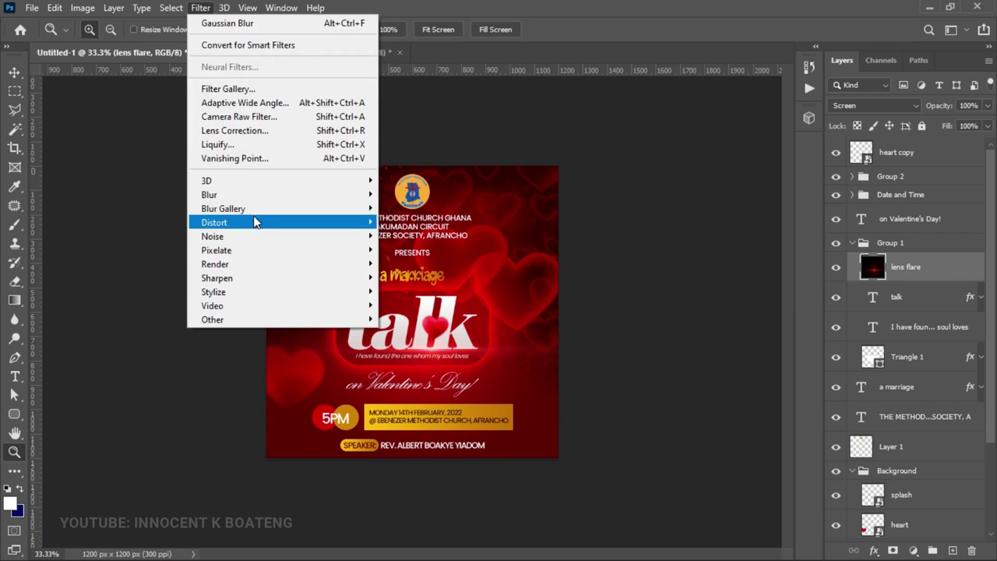
pyautogui.moveTo(274, 195)
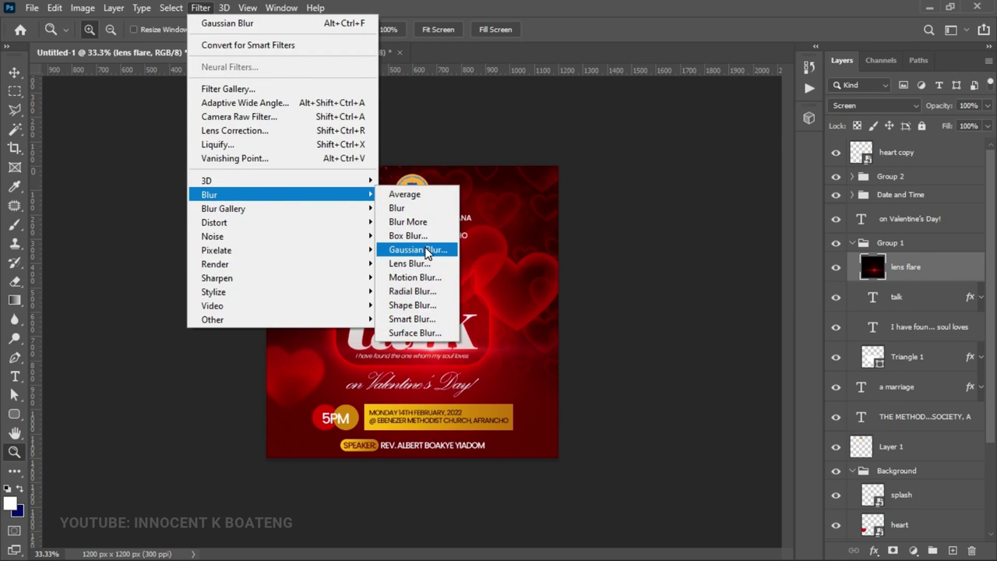
pyautogui.click(418, 249)
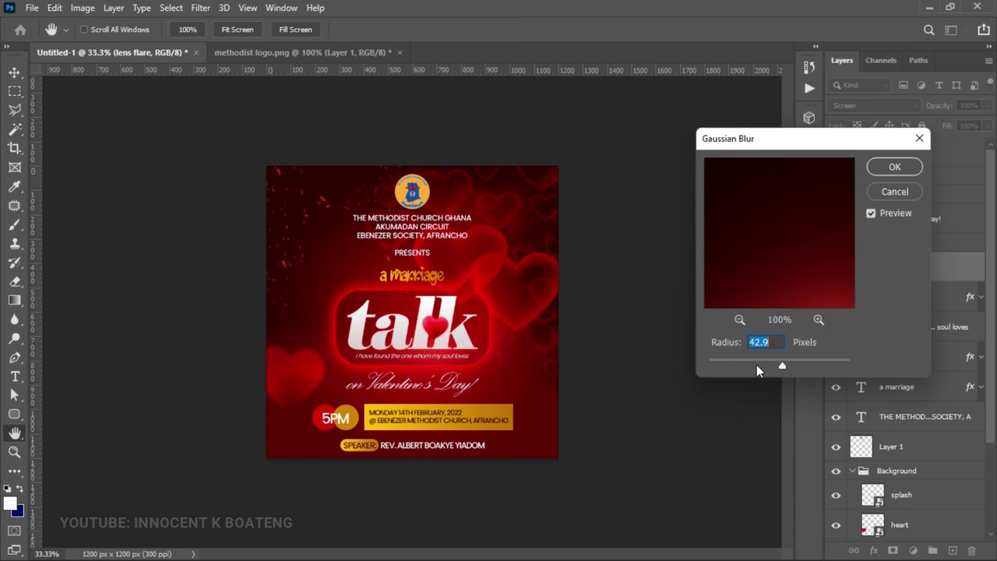
pyautogui.moveTo(742, 360); pyautogui.dragTo(742, 360)
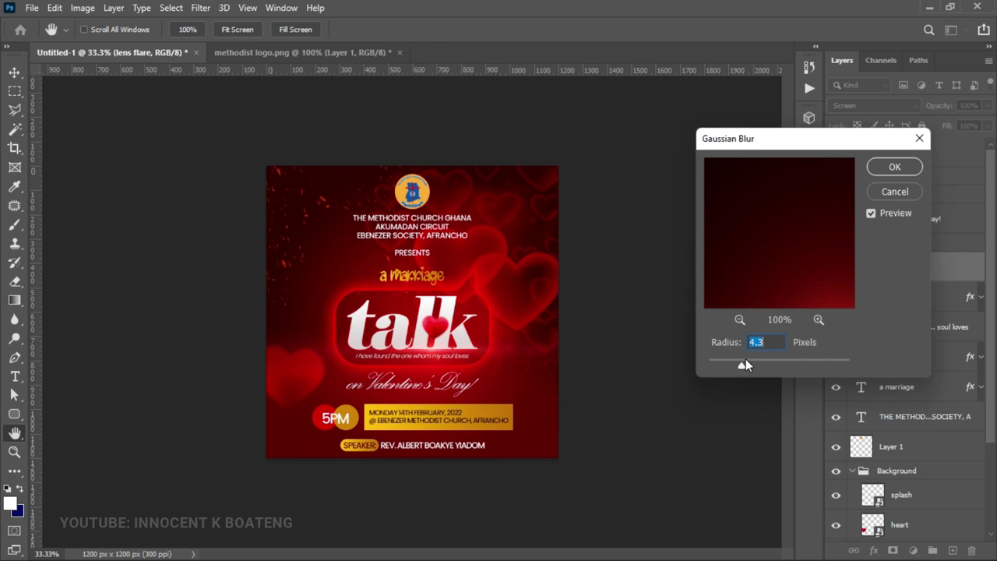
pyautogui.click(895, 167)
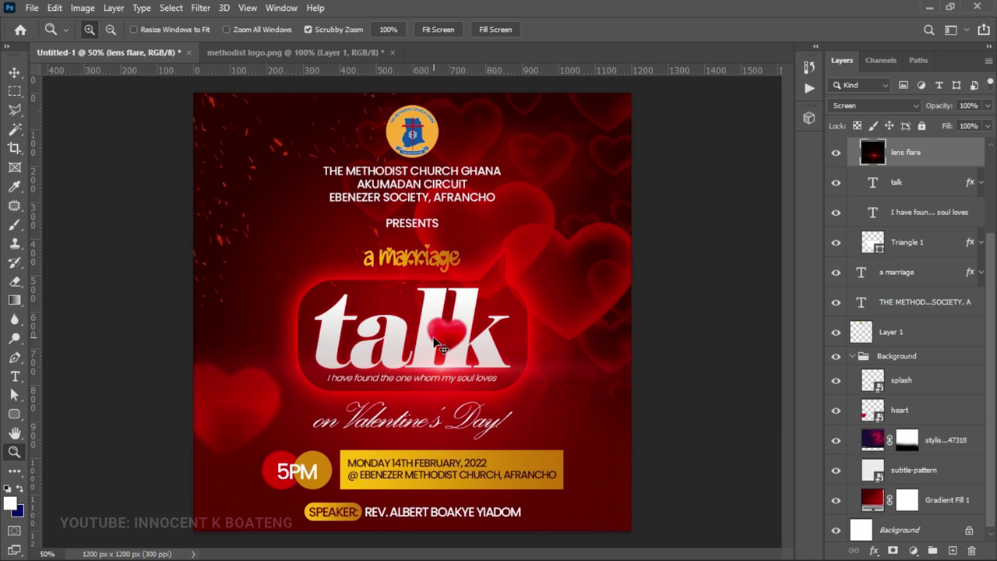
# Shift the lens flare's hue to +14 with Hue/Saturation and duplicate the layer to intensify the glow
pyautogui.hotkey('ctrl', 'u')
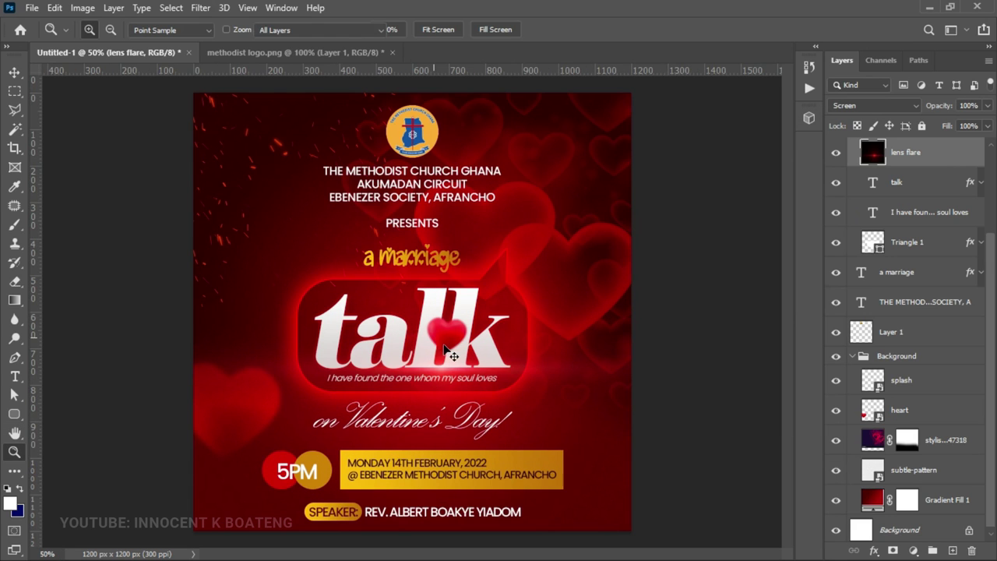
pyautogui.moveTo(757, 187); pyautogui.dragTo(769, 186)
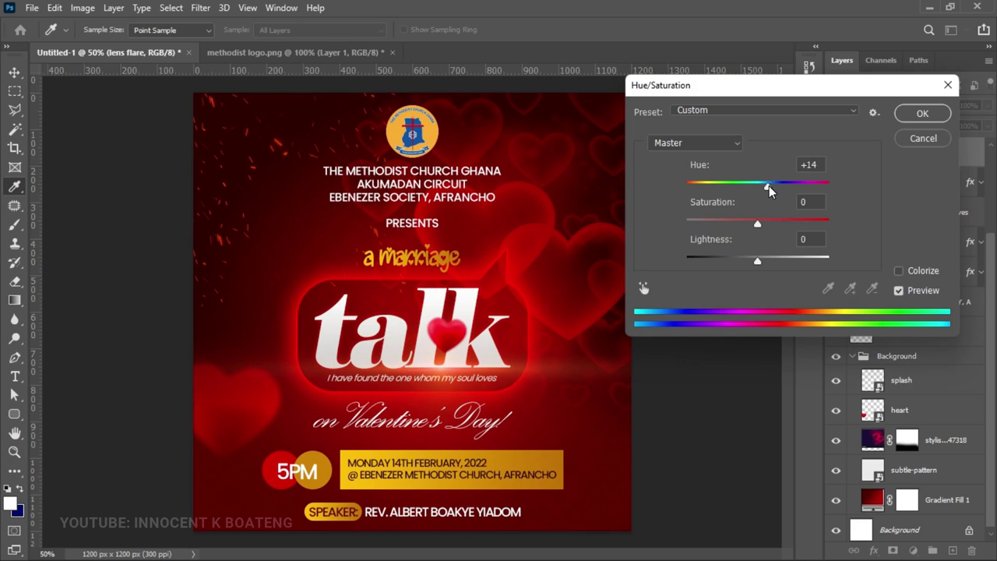
pyautogui.click(921, 112)
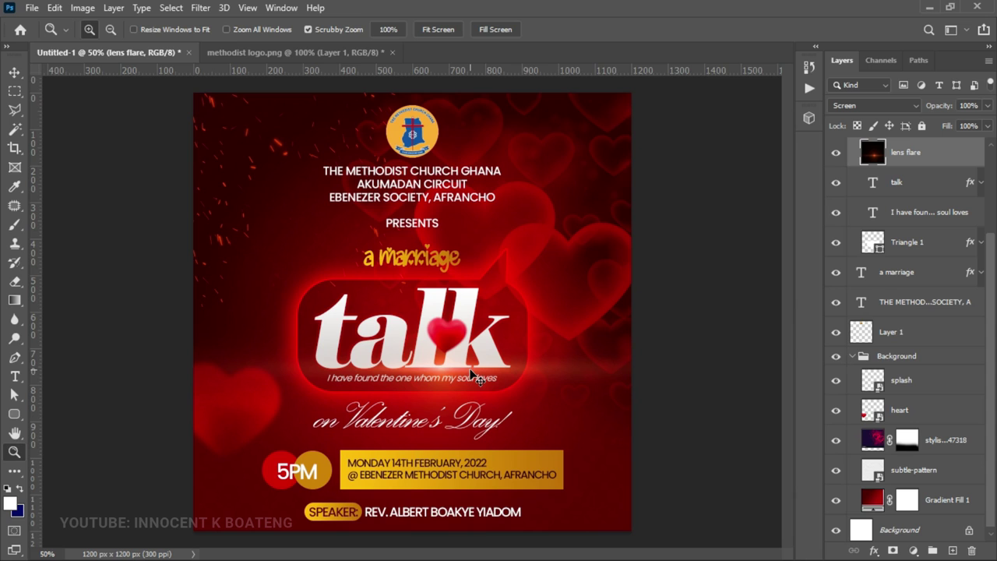
pyautogui.hotkey('ctrl', 'j')
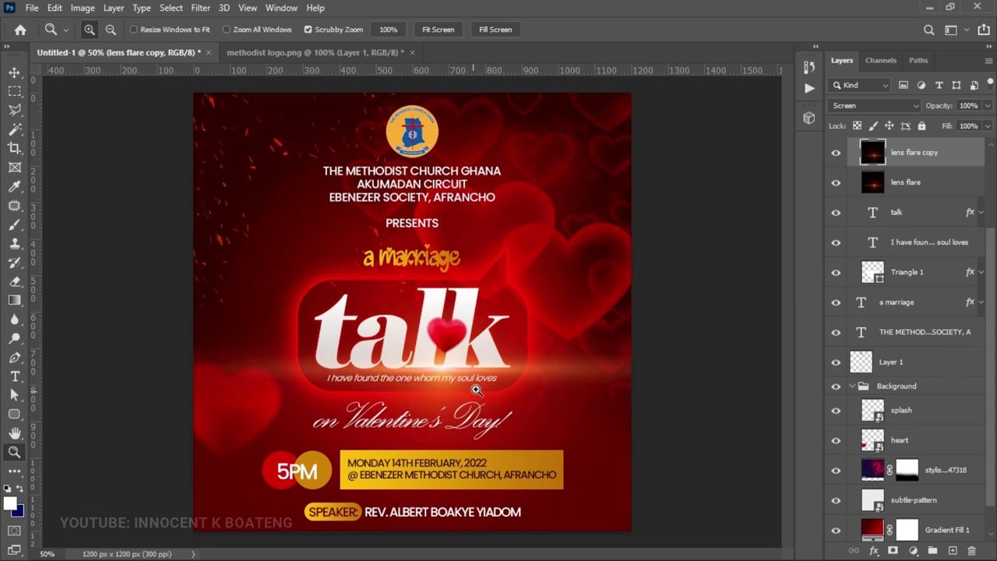
pyautogui.keyDown('alt'); pyautogui.click(476, 388); pyautogui.keyUp('alt')
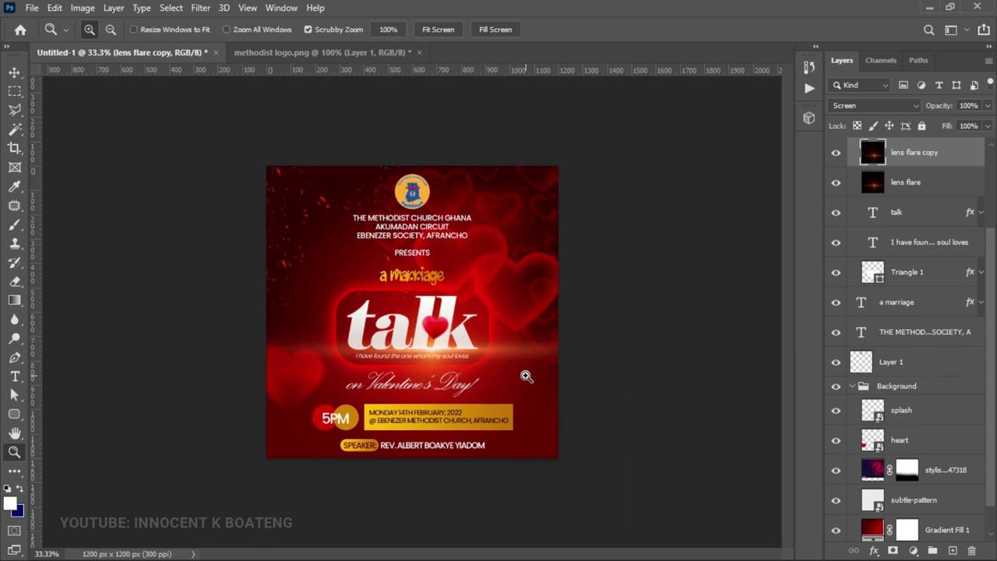